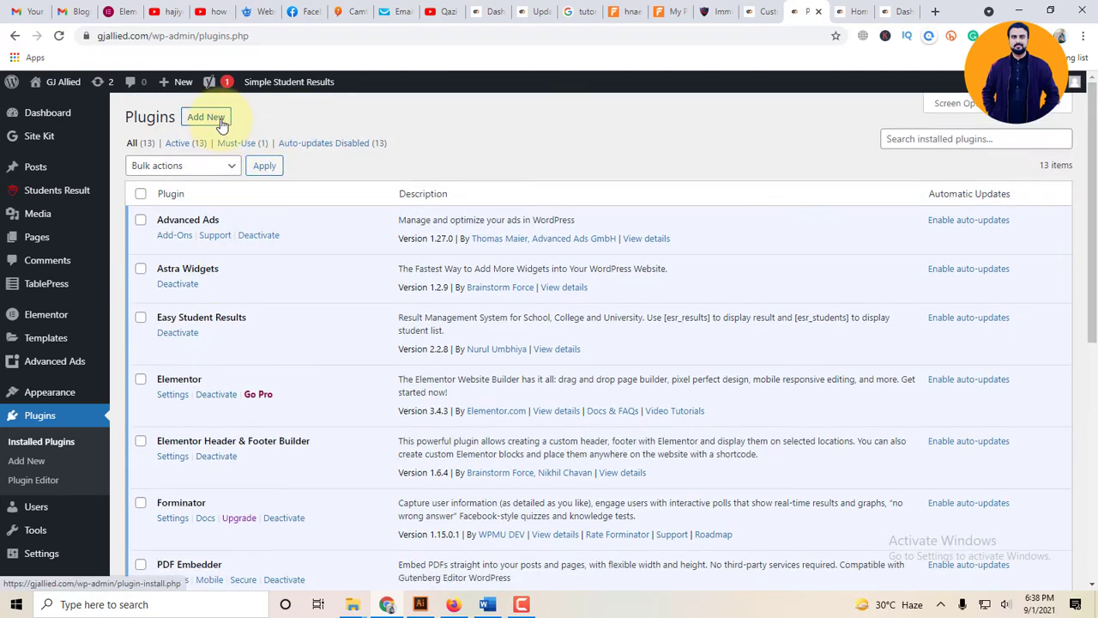
Search the directory of new plugins for "elementor".
{"action": "left_click", "coordinate": [220, 121]}
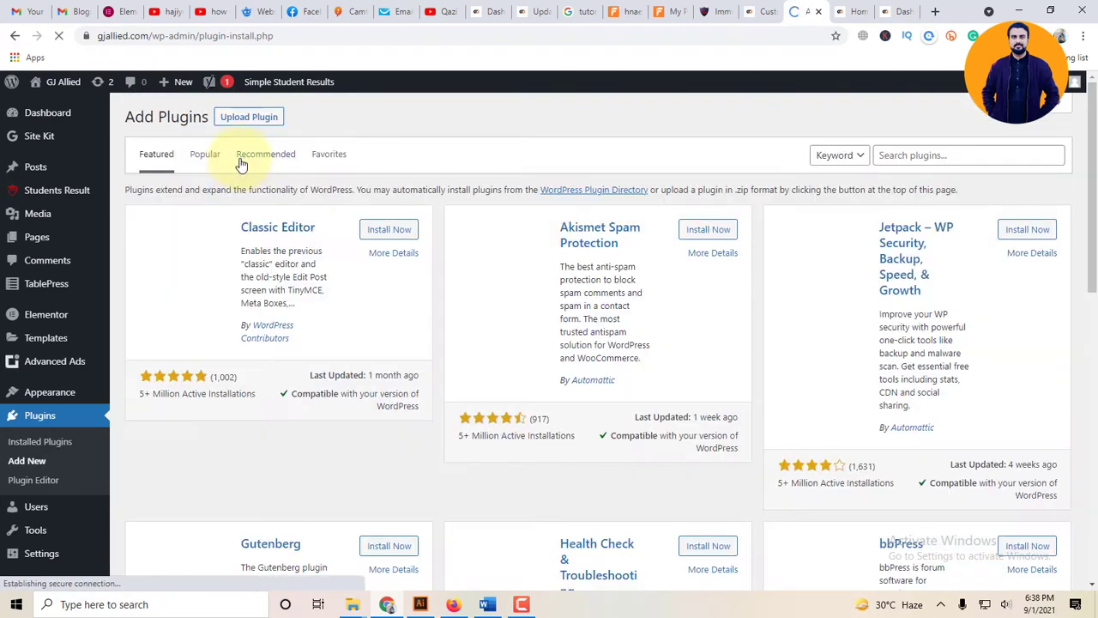
{"action": "left_click", "coordinate": [986, 152]}
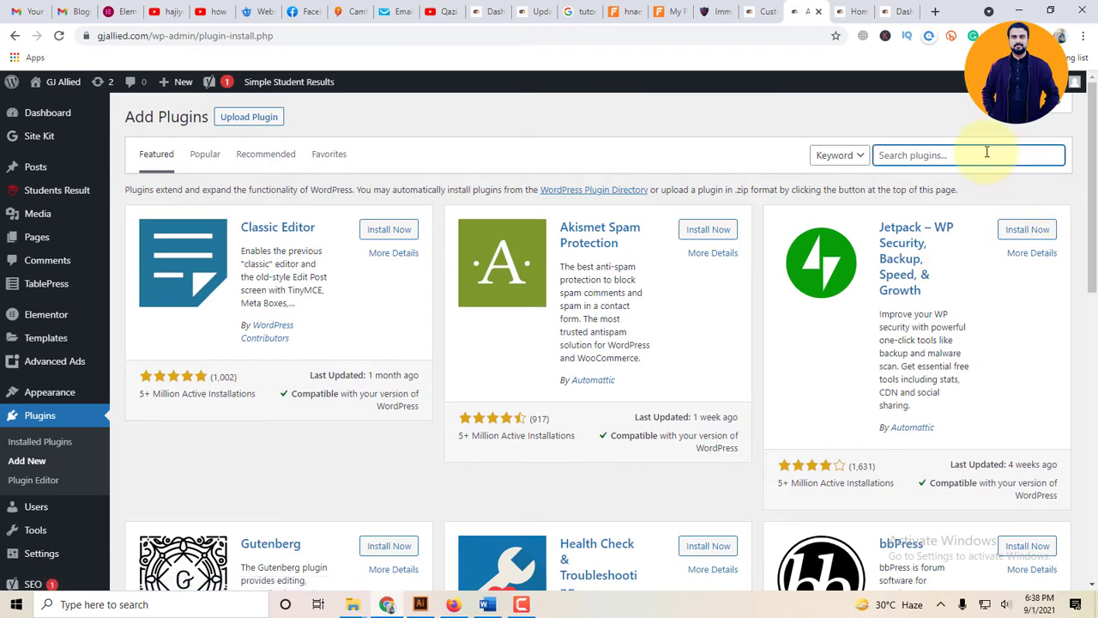
{"action": "type", "text": "elementor"}
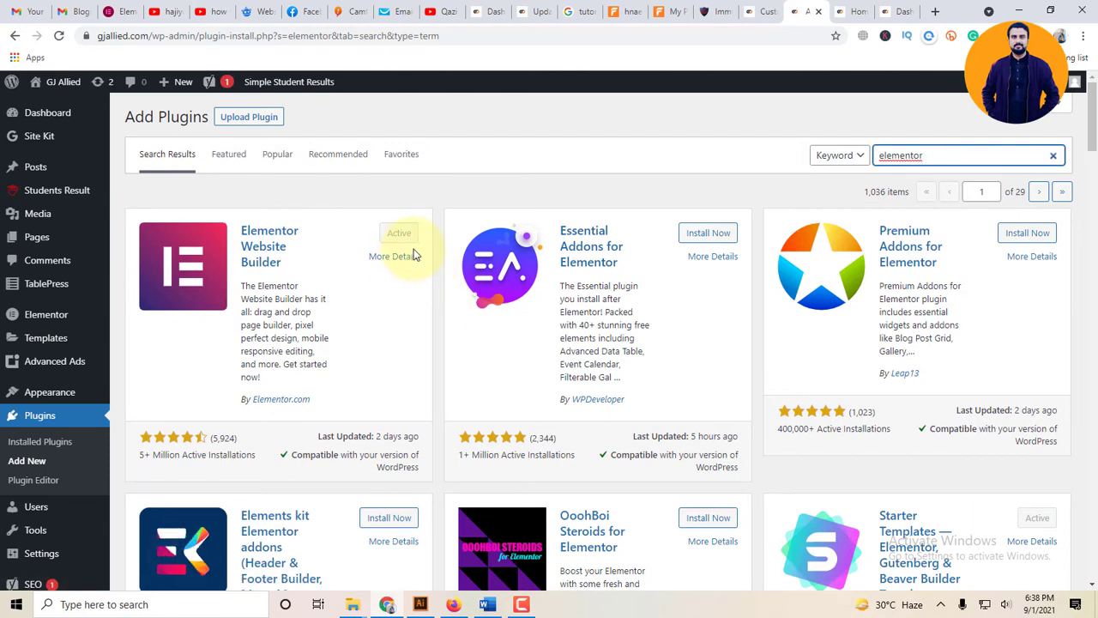
Open the list of all site pages in a separate browser tab and switch to it.
{"action": "mouse_move", "coordinate": [11, 81]}
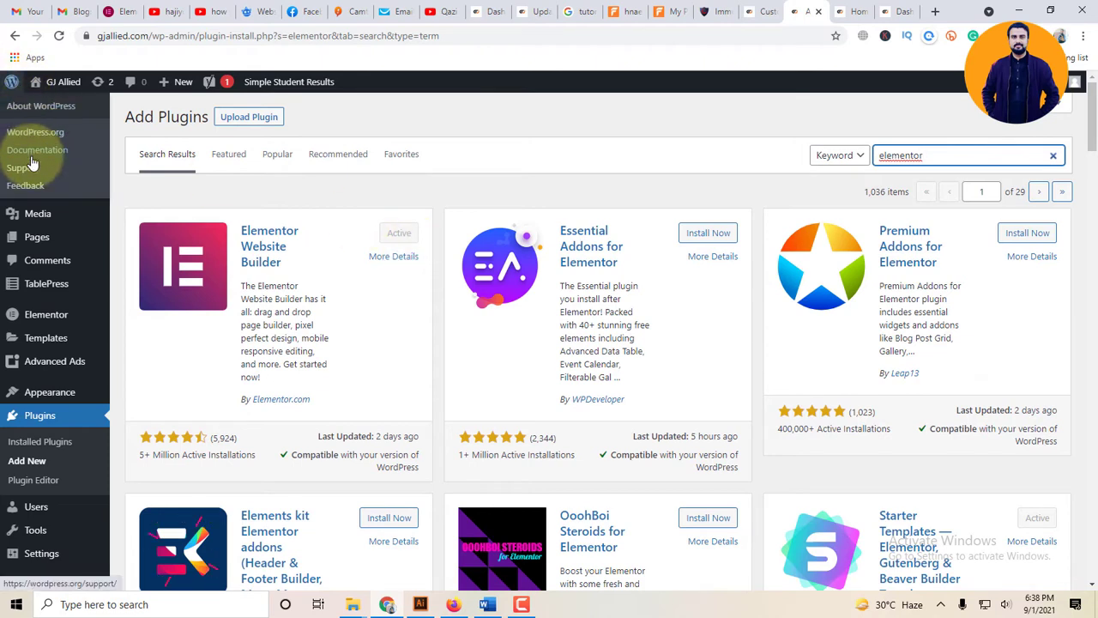
{"action": "mouse_move", "coordinate": [68, 239]}
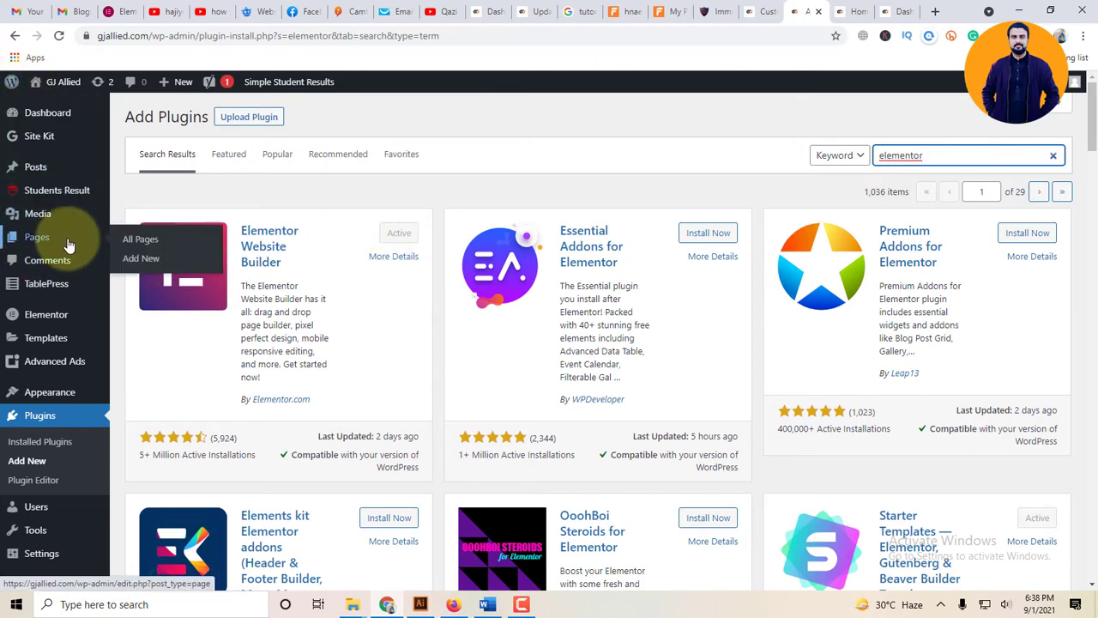
{"action": "middle_click", "coordinate": [135, 242]}
{"action": "left_click", "coordinate": [822, 10]}
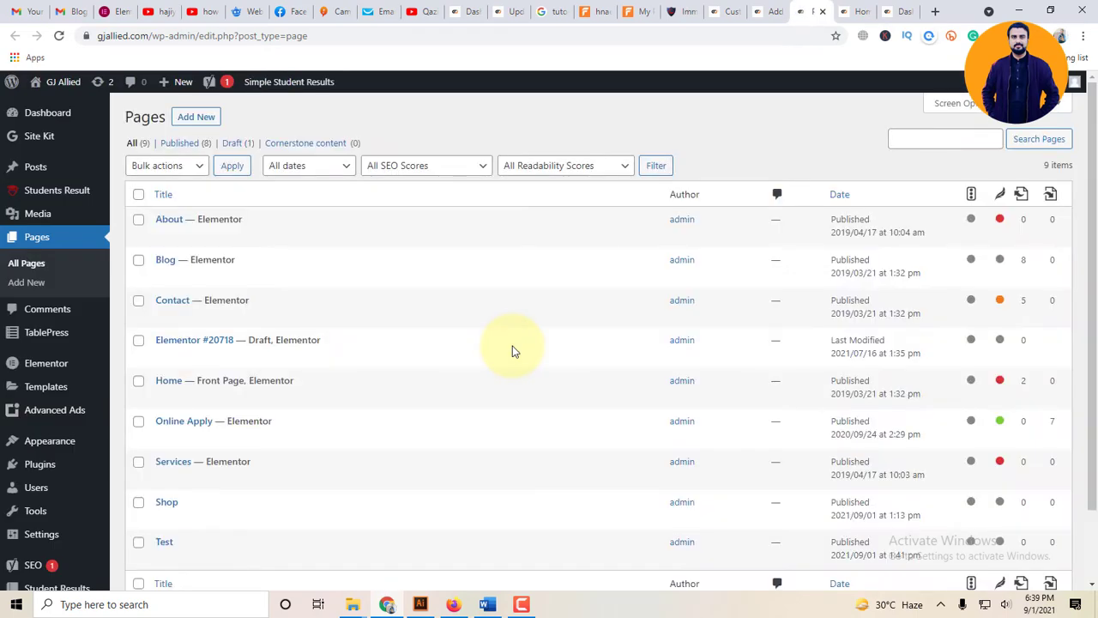
Check the Elementor labels beside the About, Blog and Contact pages in the page list.
{"action": "scroll", "coordinate": [465, 385], "scroll_direction": "down", "scroll_amount": 2}
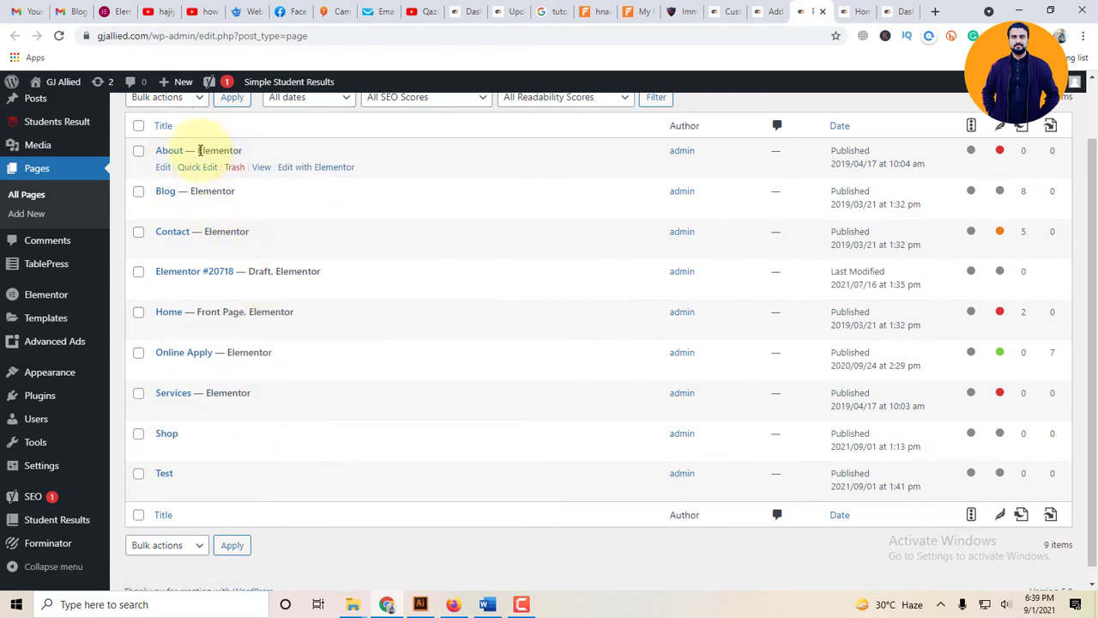
{"action": "left_click_drag", "start_coordinate": [199, 150], "coordinate": [244, 151]}
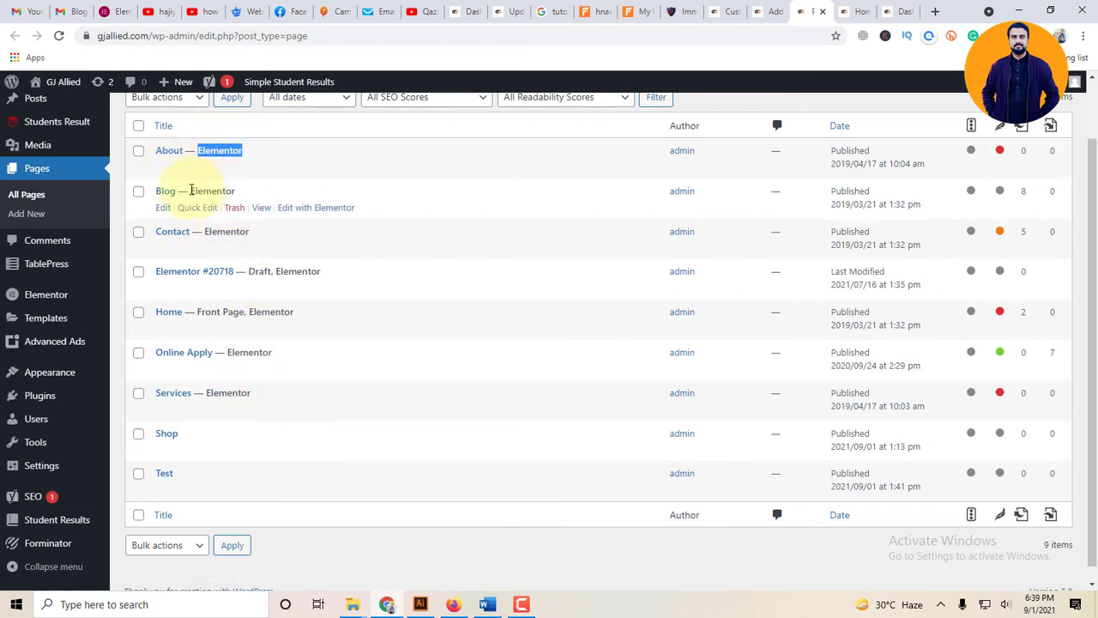
{"action": "left_click_drag", "start_coordinate": [190, 190], "coordinate": [238, 191]}
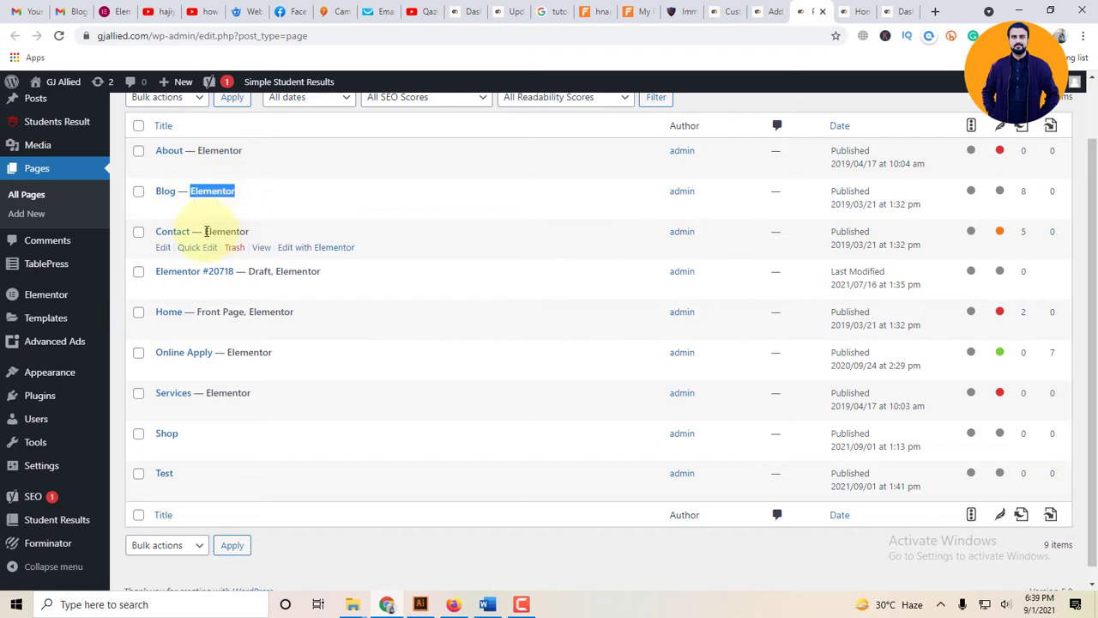
{"action": "left_click_drag", "start_coordinate": [206, 231], "coordinate": [249, 231]}
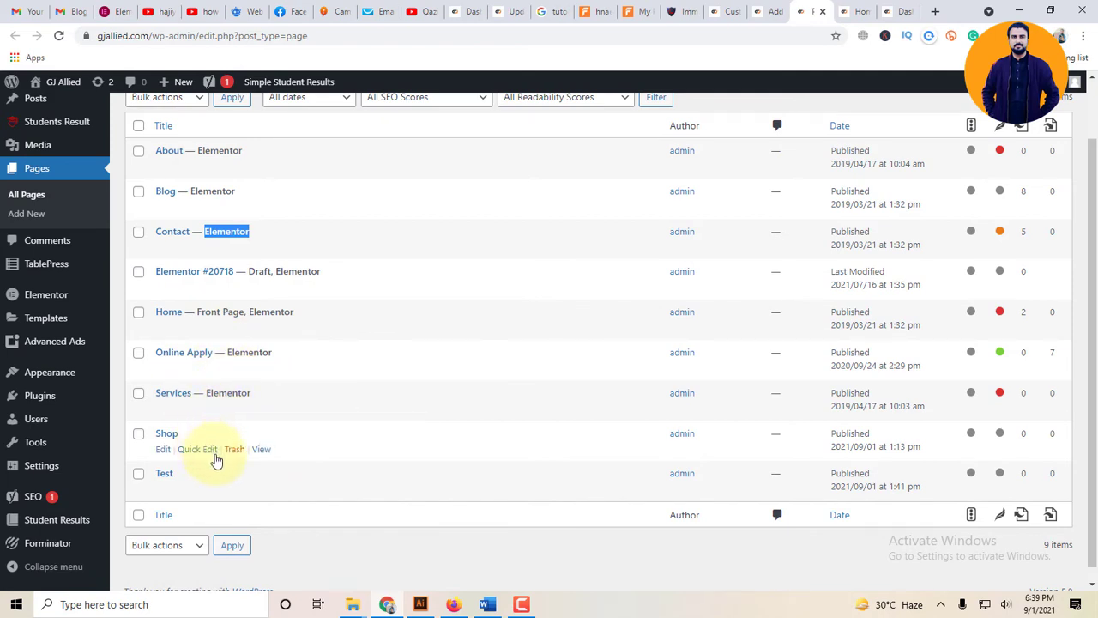
Open the Shop page for editing with Elementor and browse the available widgets.
{"action": "left_click", "coordinate": [164, 451]}
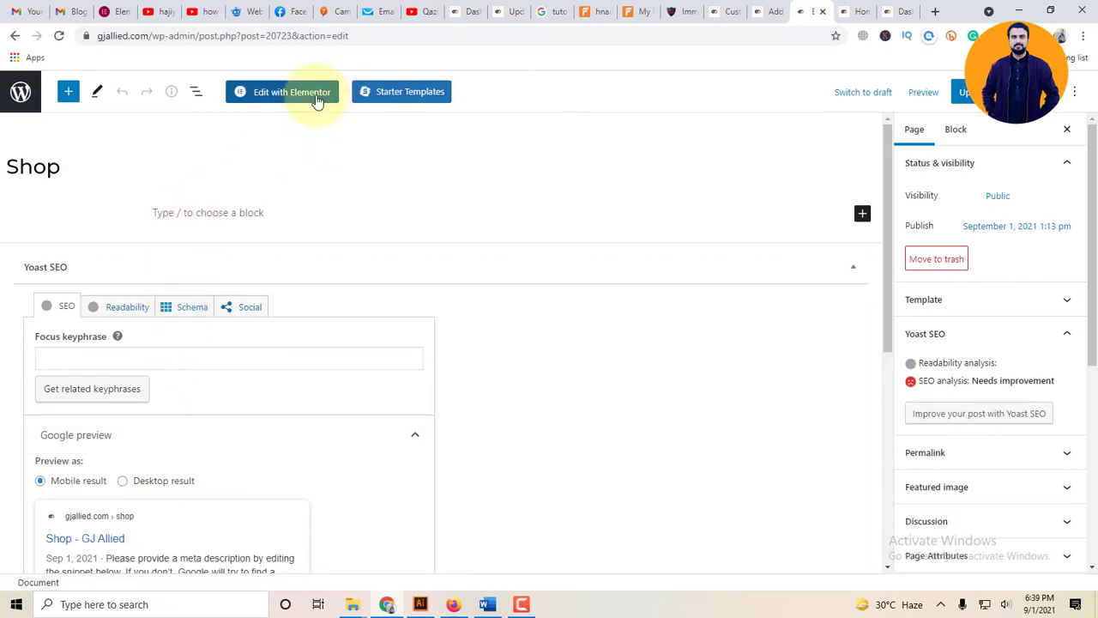
{"action": "left_click", "coordinate": [317, 99]}
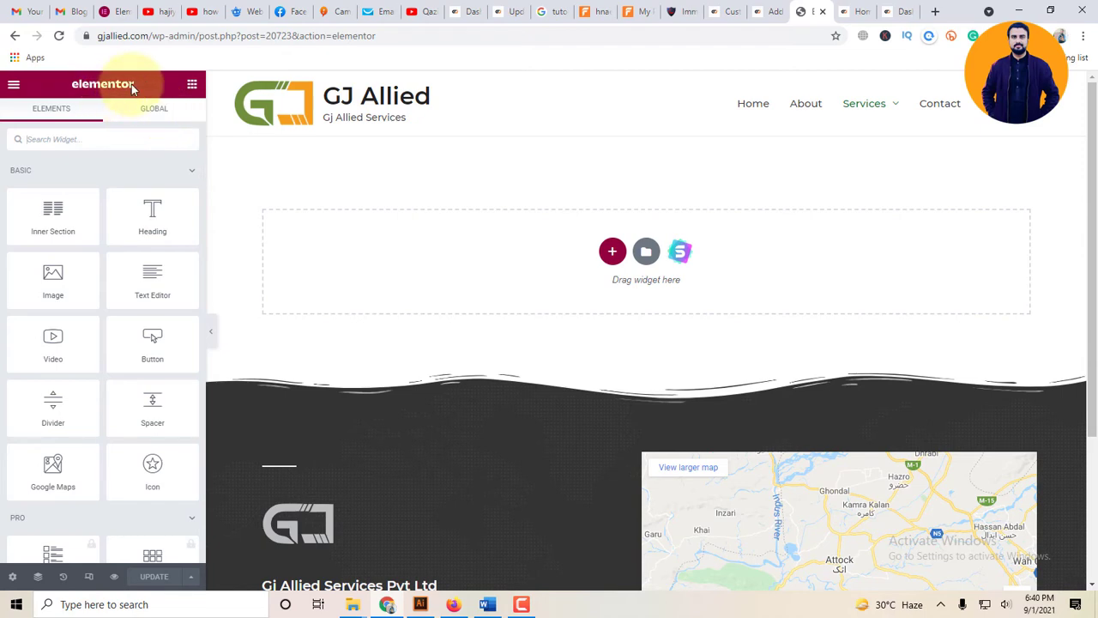
{"action": "scroll", "coordinate": [91, 269], "scroll_direction": "down", "scroll_amount": 3}
{"action": "scroll", "coordinate": [96, 315], "scroll_direction": "down", "scroll_amount": 12}
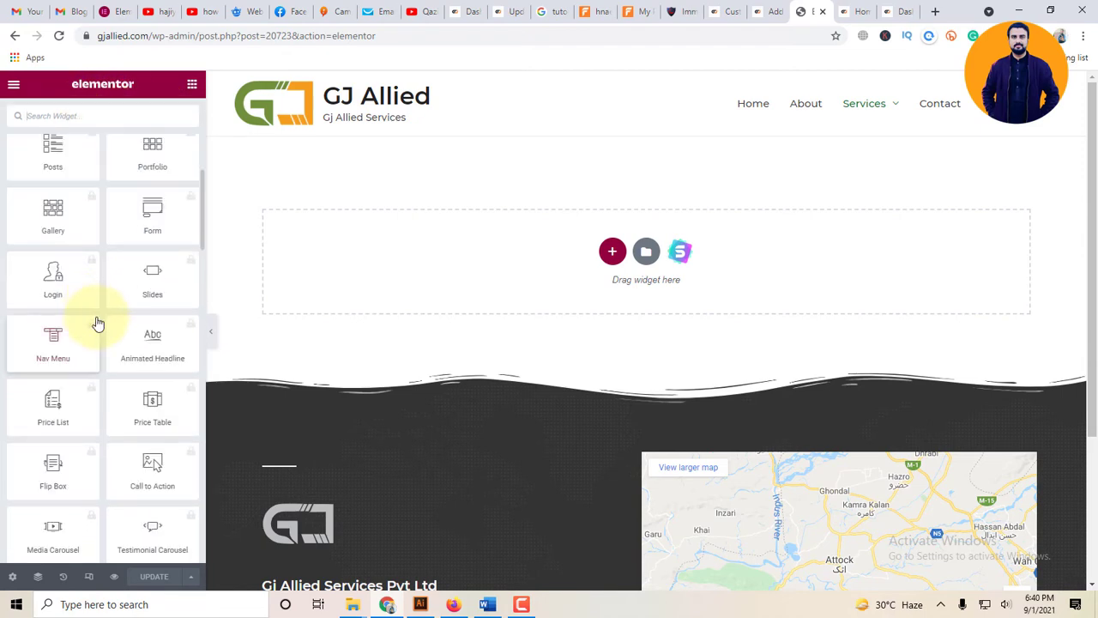
{"action": "scroll", "coordinate": [110, 343], "scroll_direction": "down", "scroll_amount": 7}
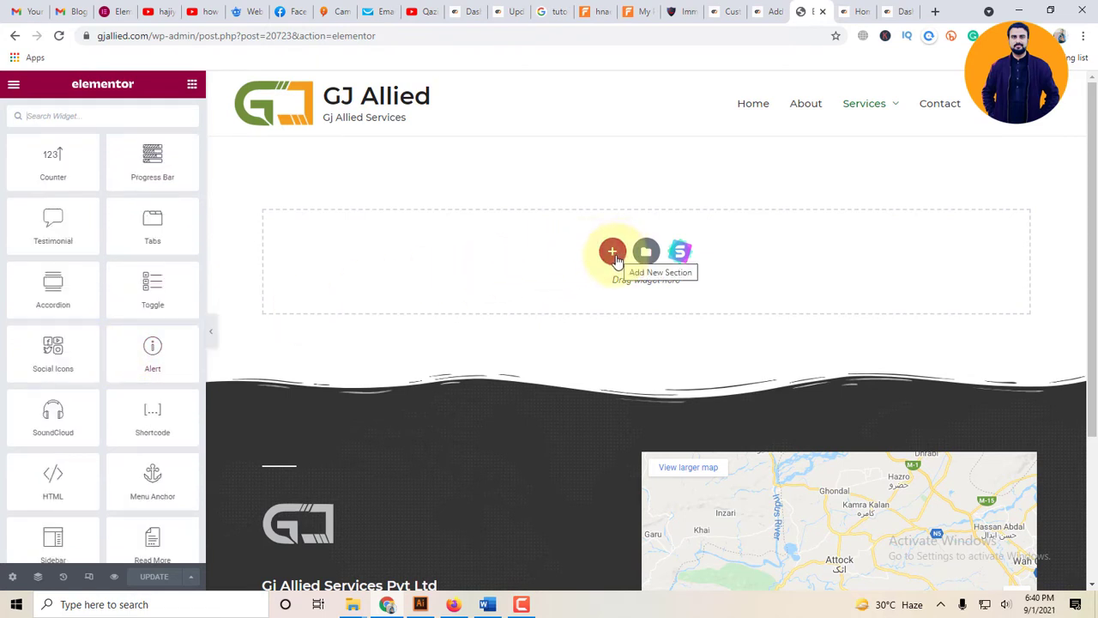
Add a section with two equal columns to the page and place a Heading widget in its first column.
{"action": "left_click", "coordinate": [614, 257]}
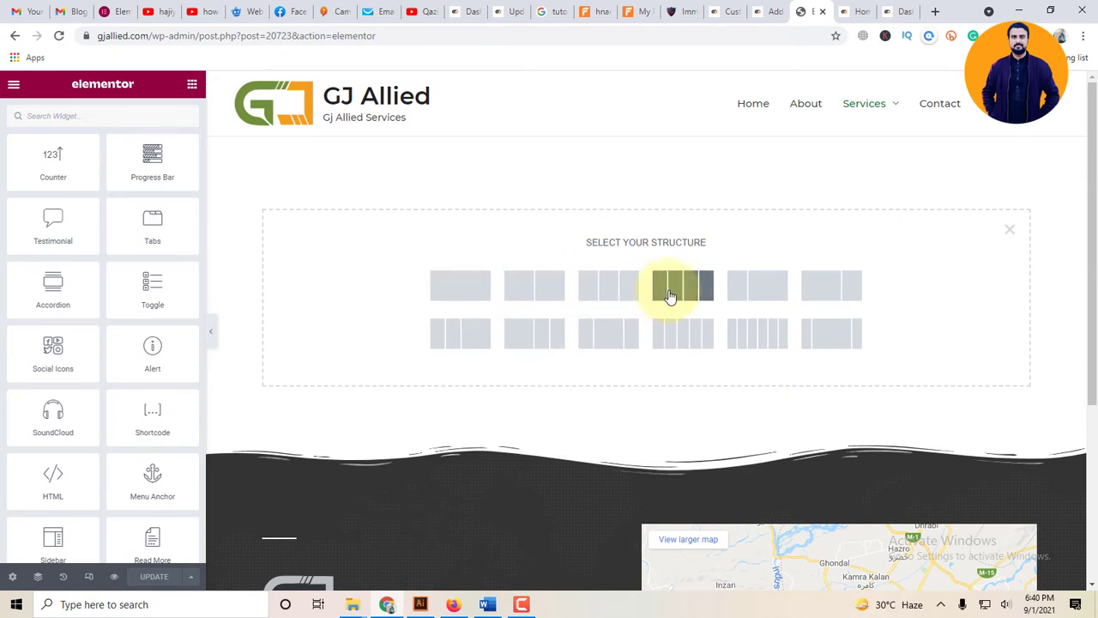
{"action": "left_click", "coordinate": [527, 286]}
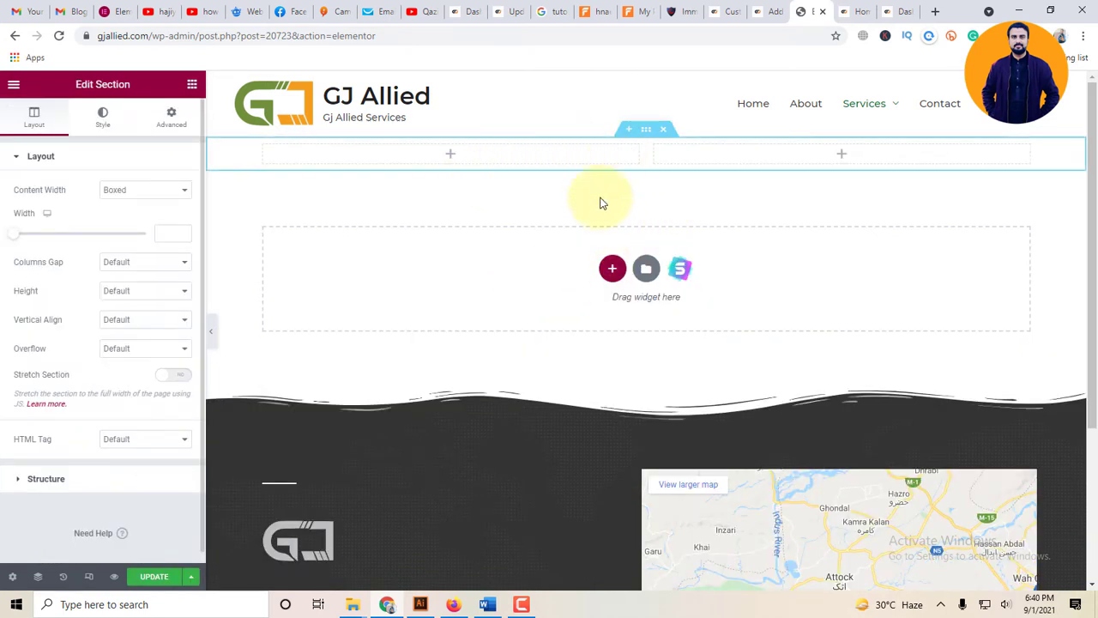
{"action": "left_click", "coordinate": [192, 84]}
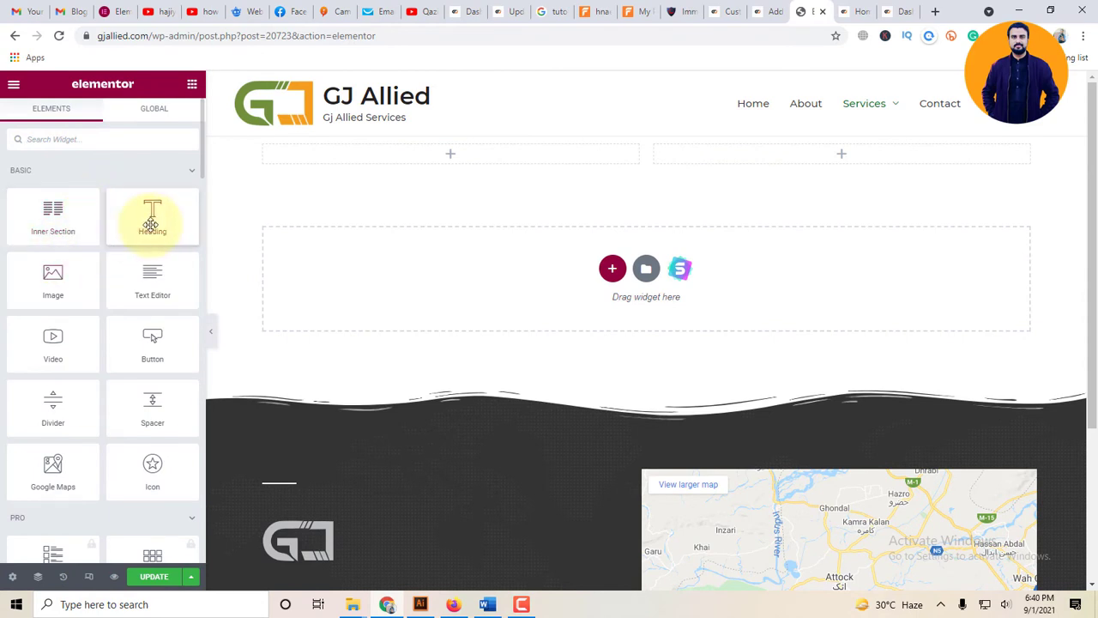
{"action": "left_click_drag", "start_coordinate": [152, 221], "coordinate": [385, 150]}
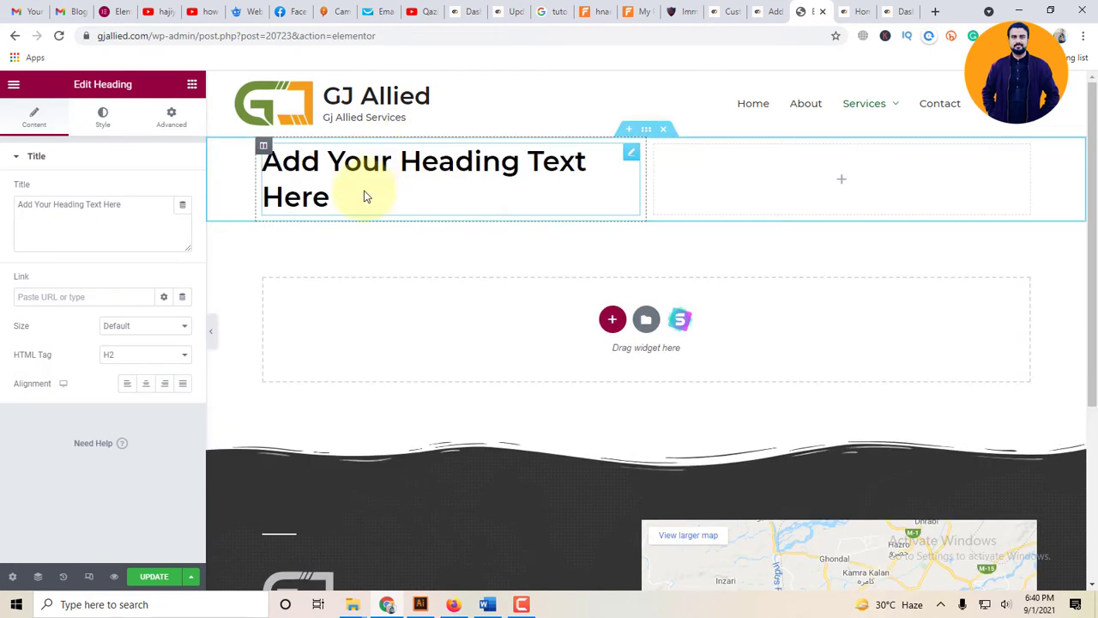
Replace the heading's placeholder title with "How to create our website using elementor".
{"action": "left_click_drag", "start_coordinate": [325, 198], "coordinate": [274, 147]}
{"action": "left_click", "coordinate": [98, 216]}
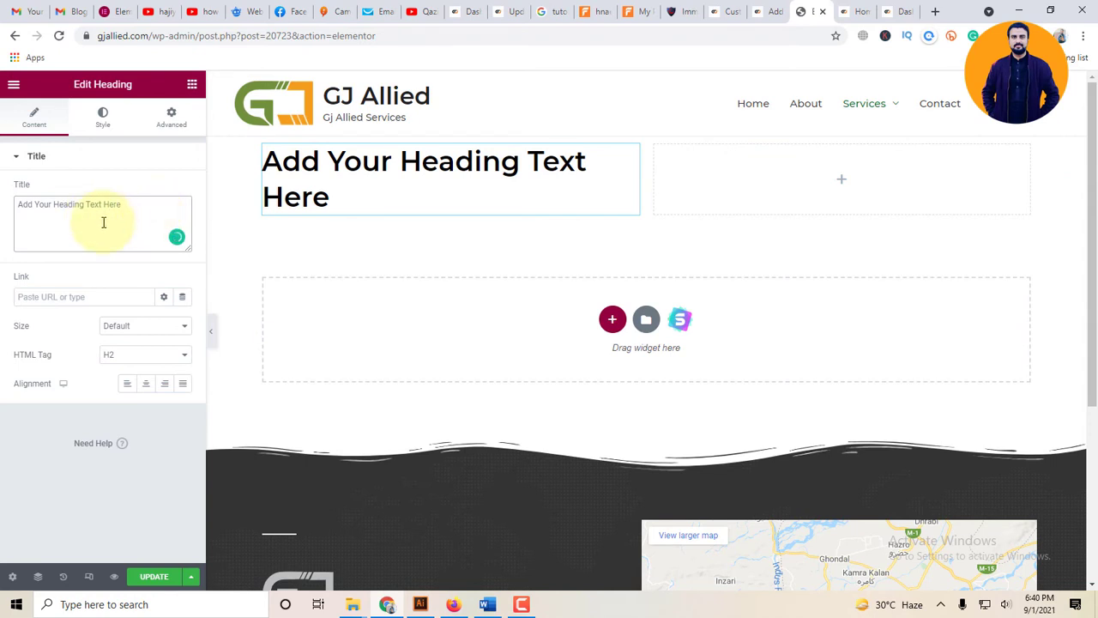
{"action": "key", "text": "ctrl+a"}
{"action": "key", "text": "BackSpace"}
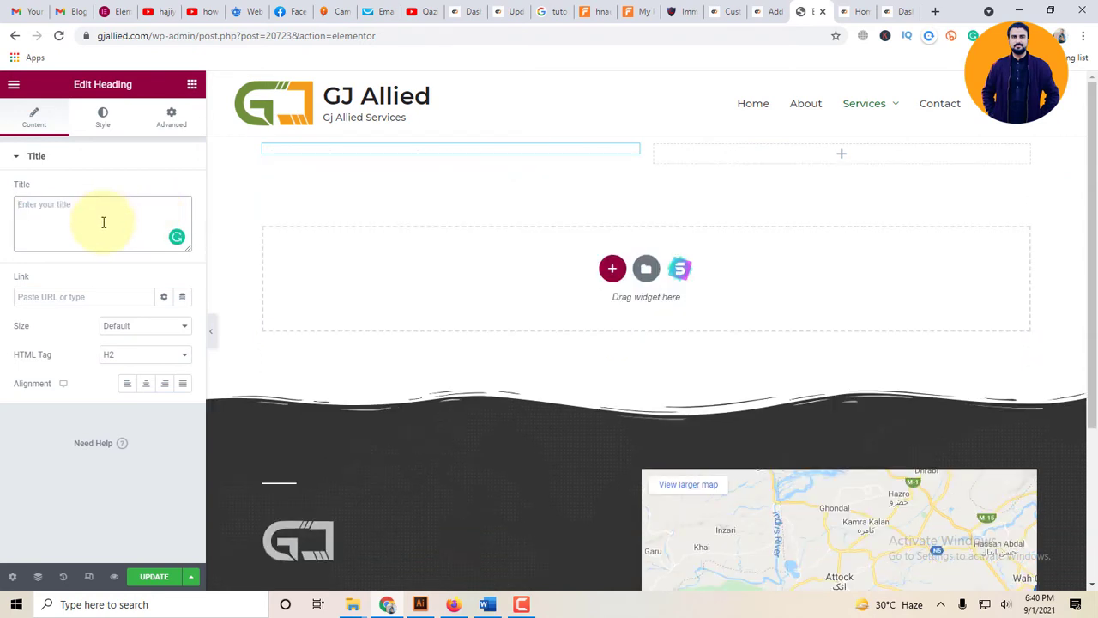
{"action": "type", "text": "How to"}
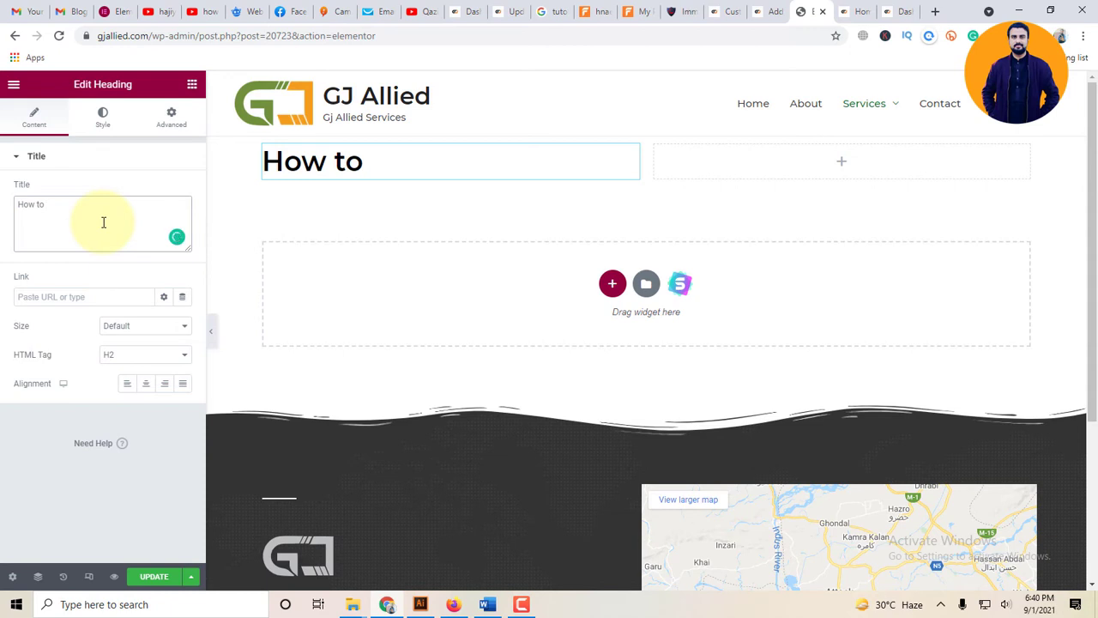
{"action": "type", "text": "create"}
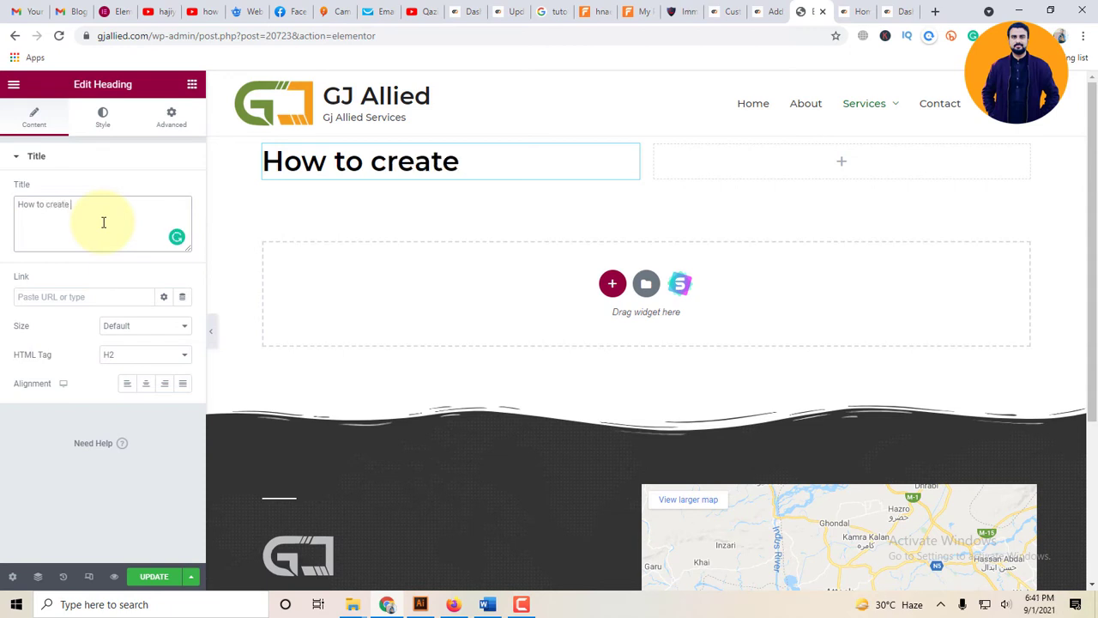
{"action": "type", "text": " a"}
{"action": "key", "text": "BackSpace"}
{"action": "type", "text": "our website "}
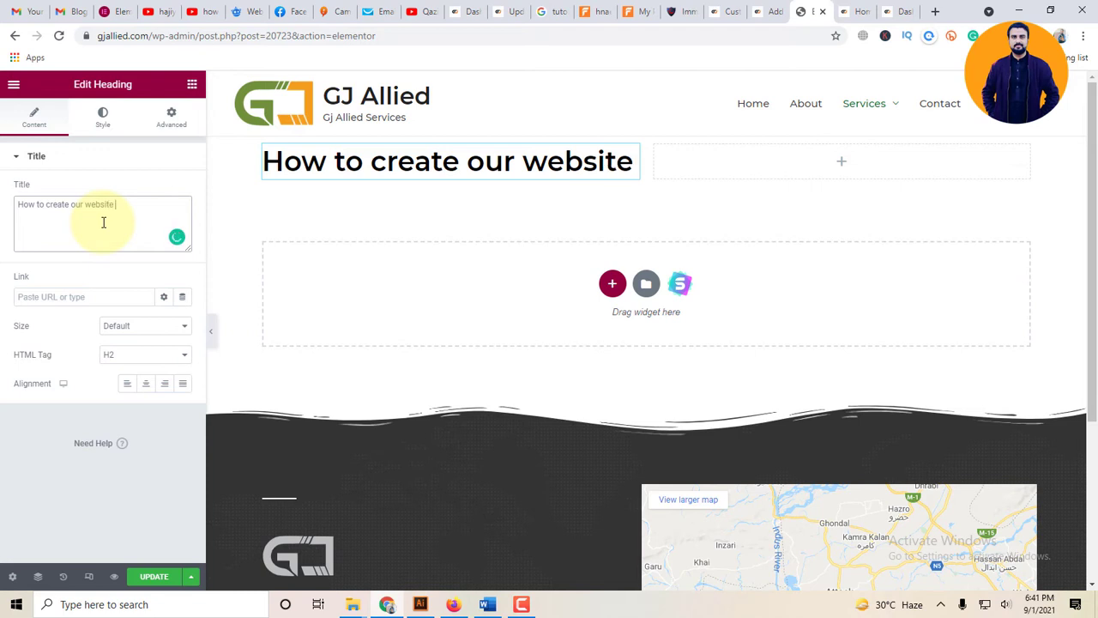
{"action": "type", "text": "using "}
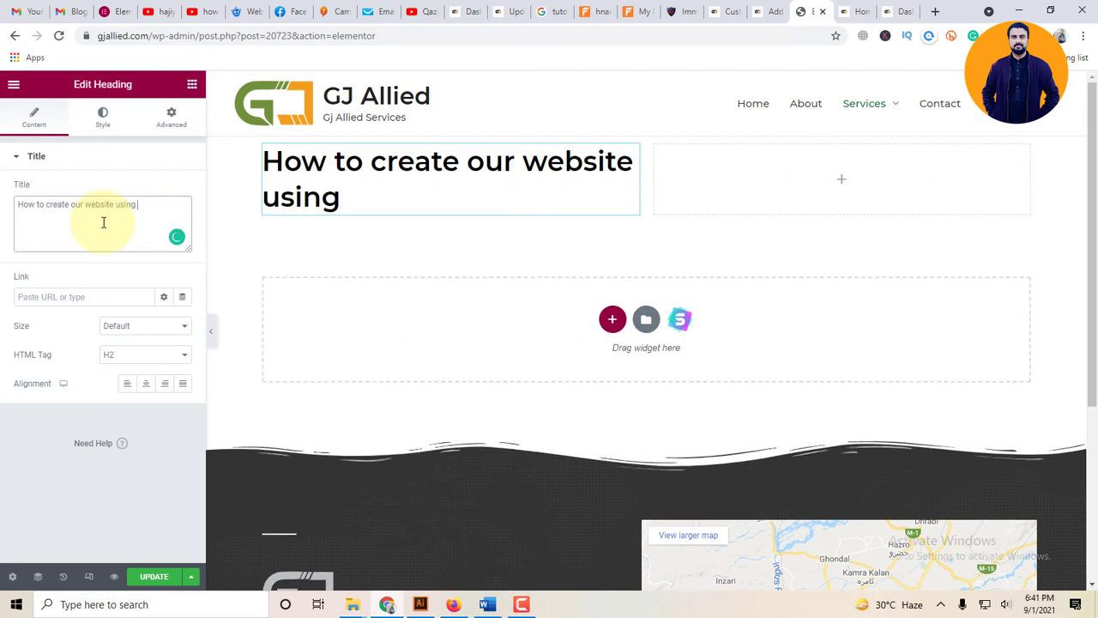
{"action": "type", "text": "emlementor"}
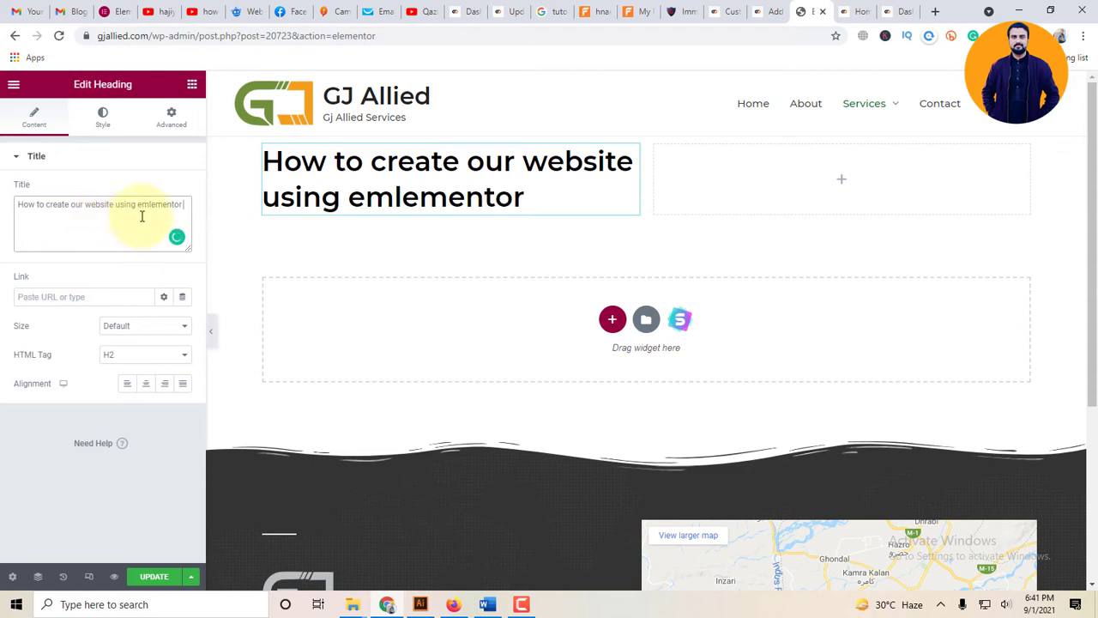
{"action": "left_click", "coordinate": [140, 215]}
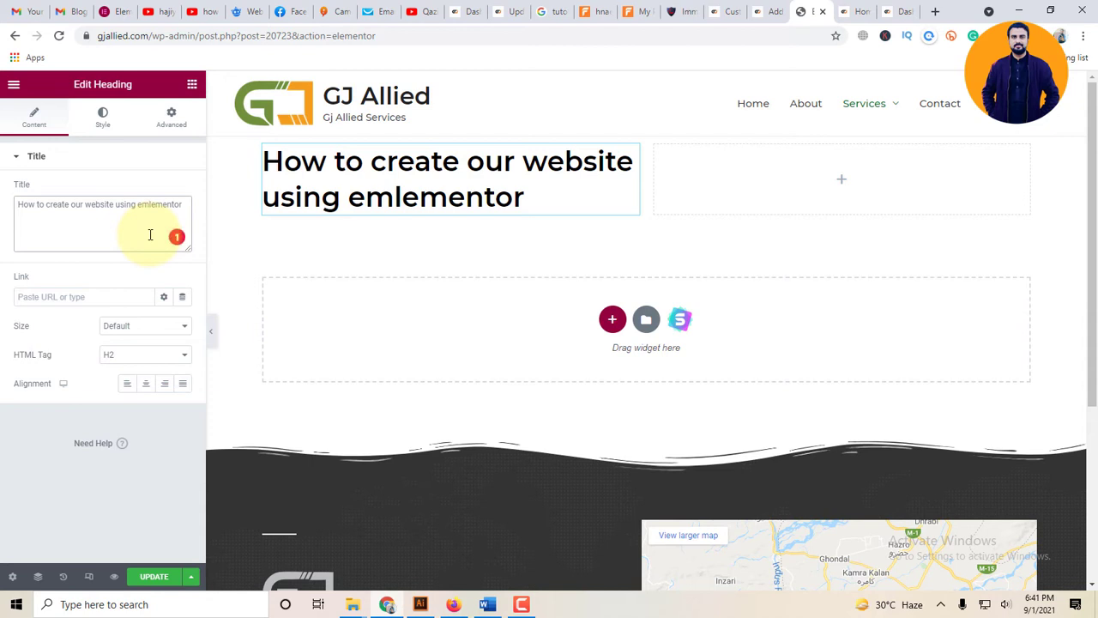
{"action": "key", "text": "Delete"}
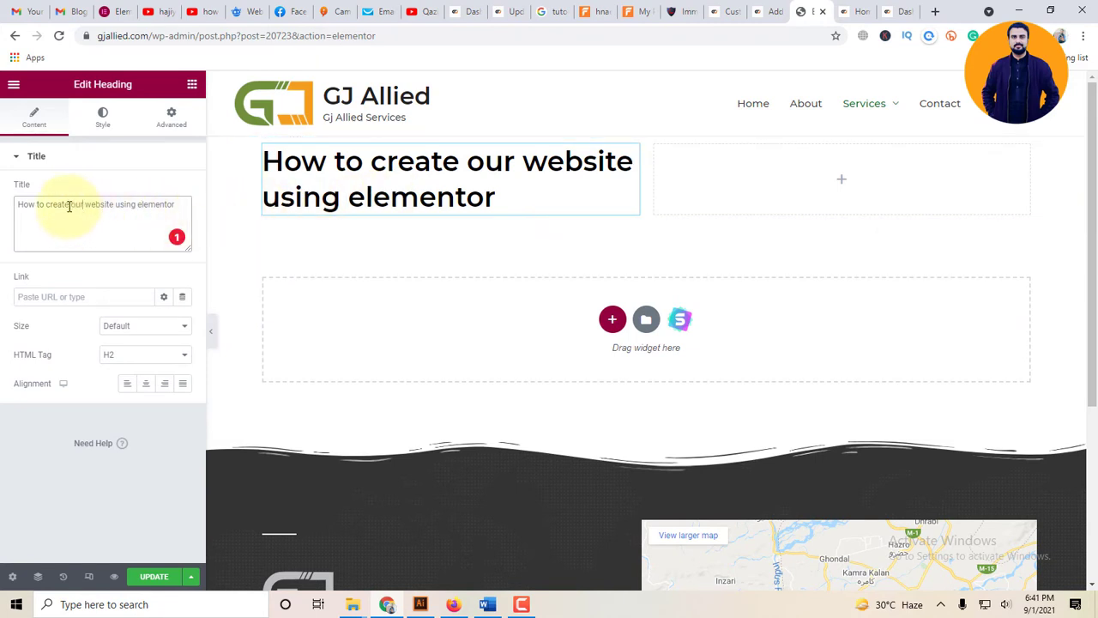
Delete "How to create" from the heading's title, leaving "our website using elementor".
{"action": "left_click_drag", "start_coordinate": [70, 206], "coordinate": [3, 226]}
{"action": "key", "text": "BackSpace"}
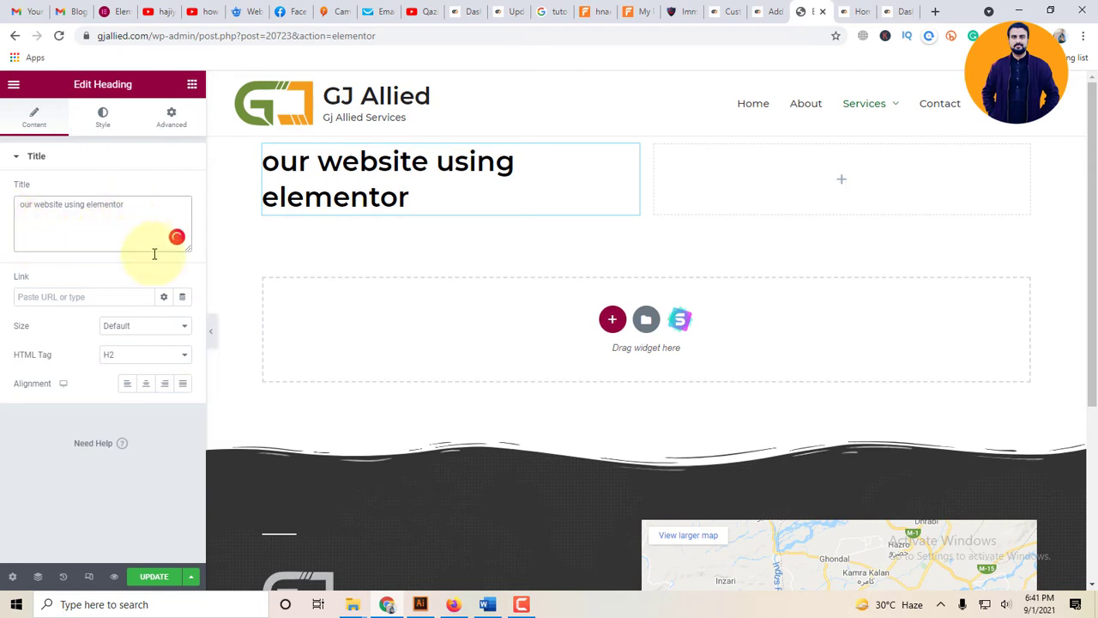
Try the H4 and H5 HTML tags on the heading, and set it back to H2.
{"action": "left_click", "coordinate": [163, 360]}
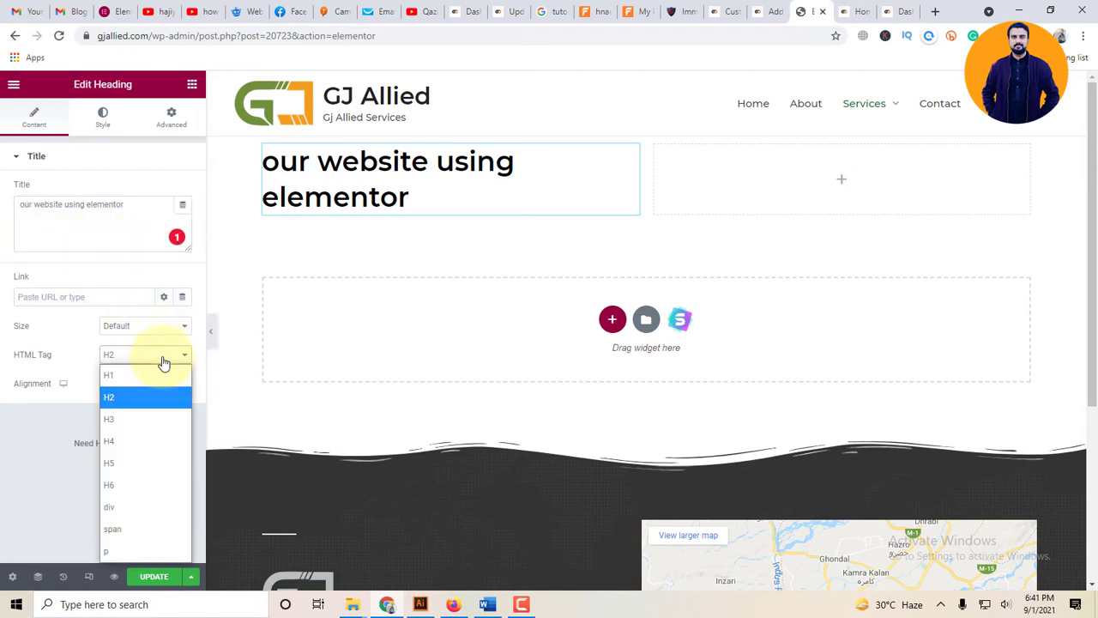
{"action": "left_click", "coordinate": [171, 454]}
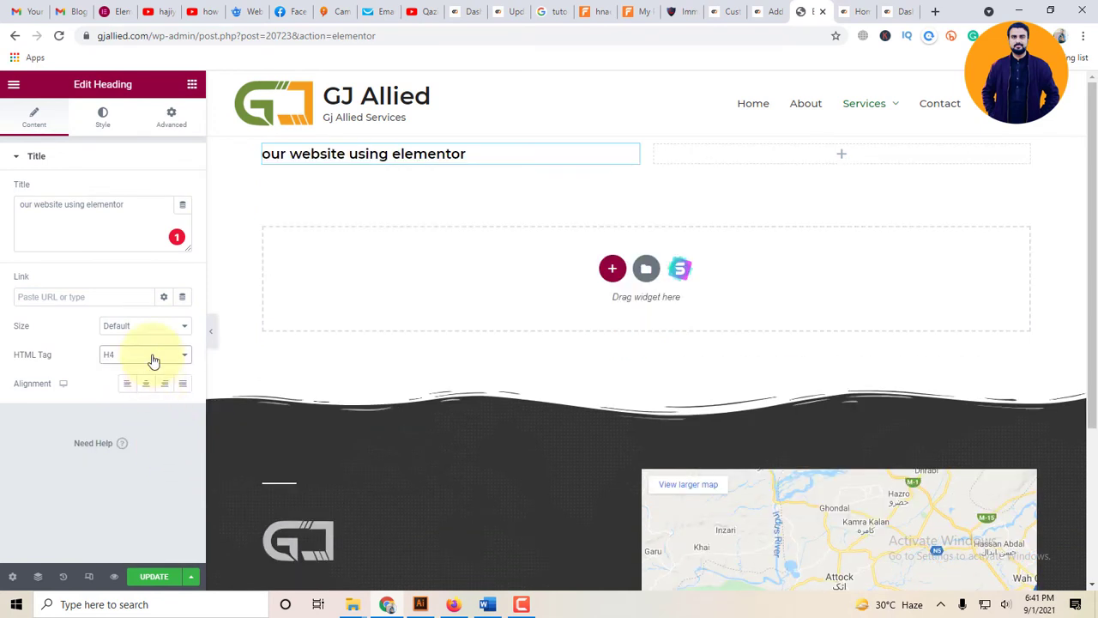
{"action": "left_click", "coordinate": [154, 361]}
{"action": "left_click", "coordinate": [171, 463]}
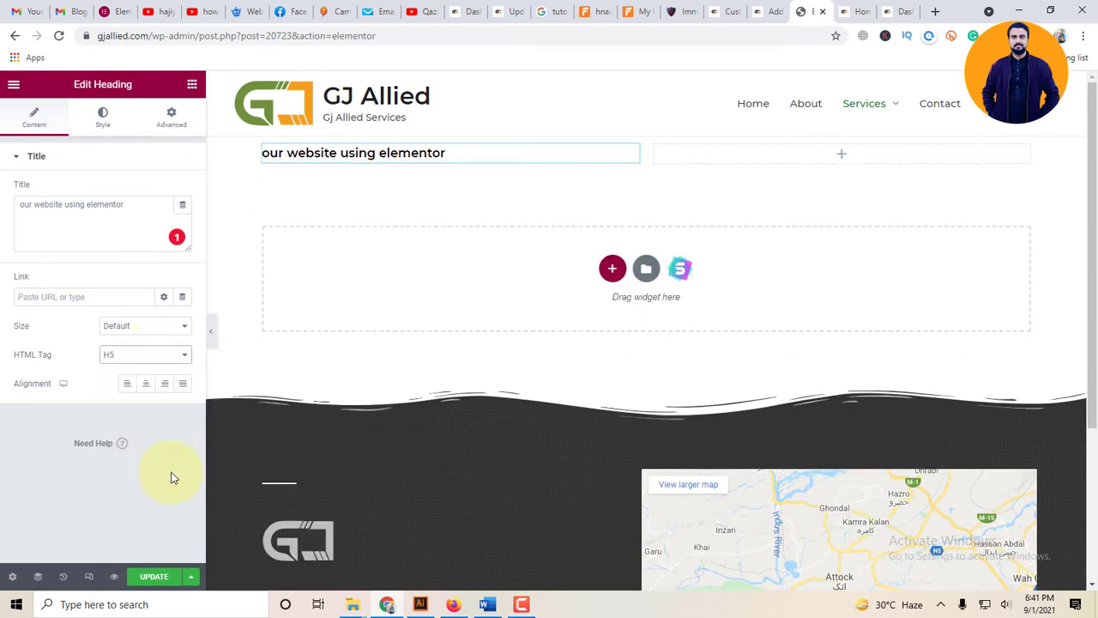
{"action": "left_click", "coordinate": [141, 357]}
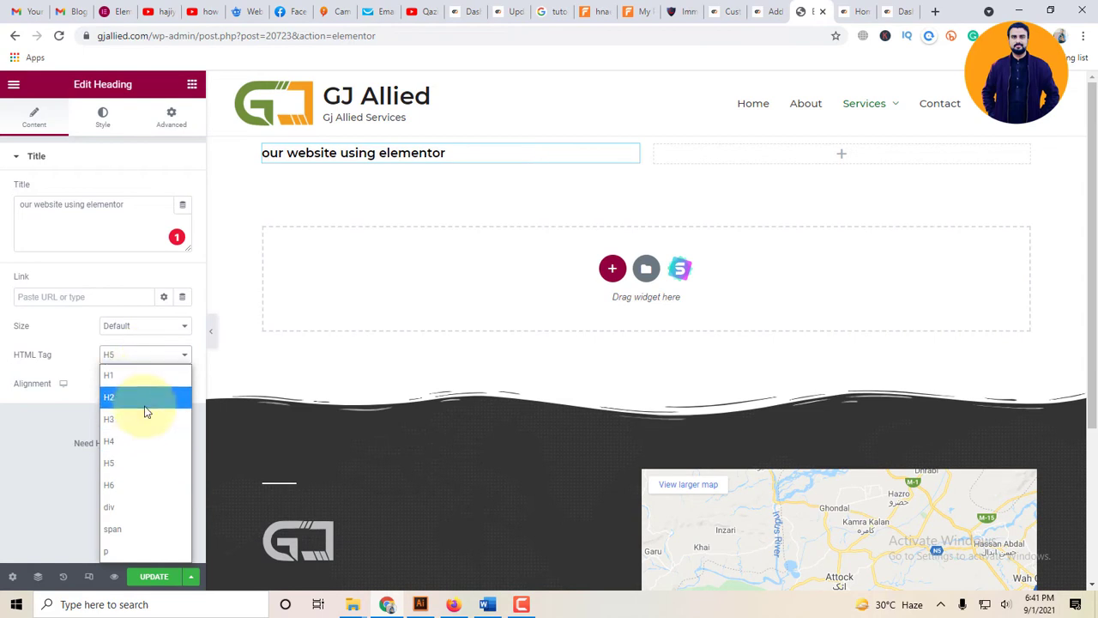
{"action": "left_click", "coordinate": [137, 400]}
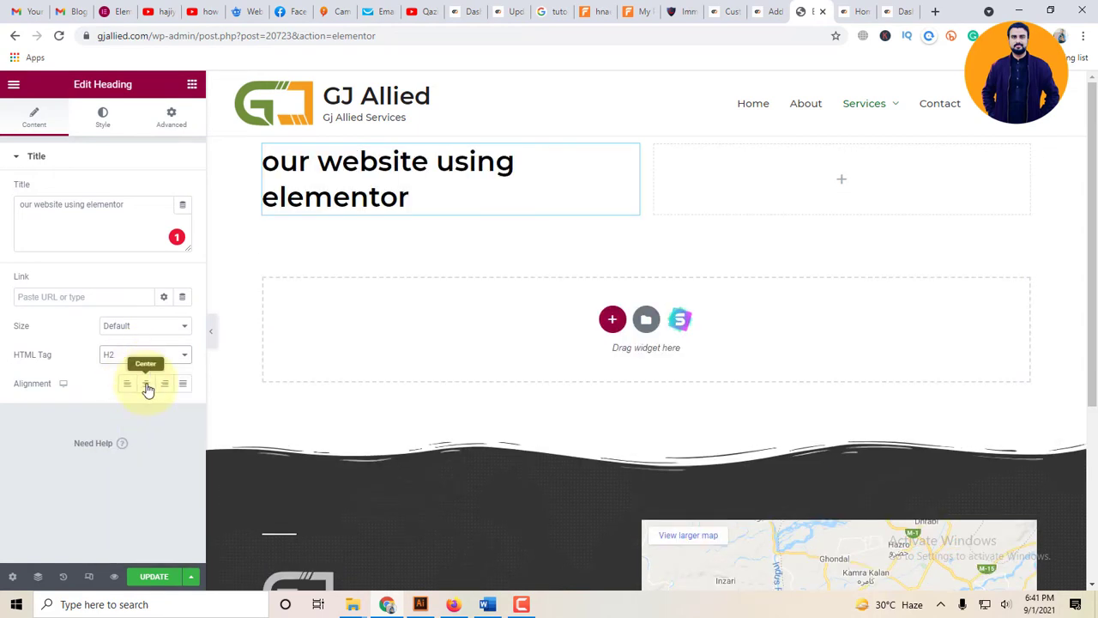
Try centre alignment on the heading text, and set its alignment to right.
{"action": "left_click", "coordinate": [146, 384]}
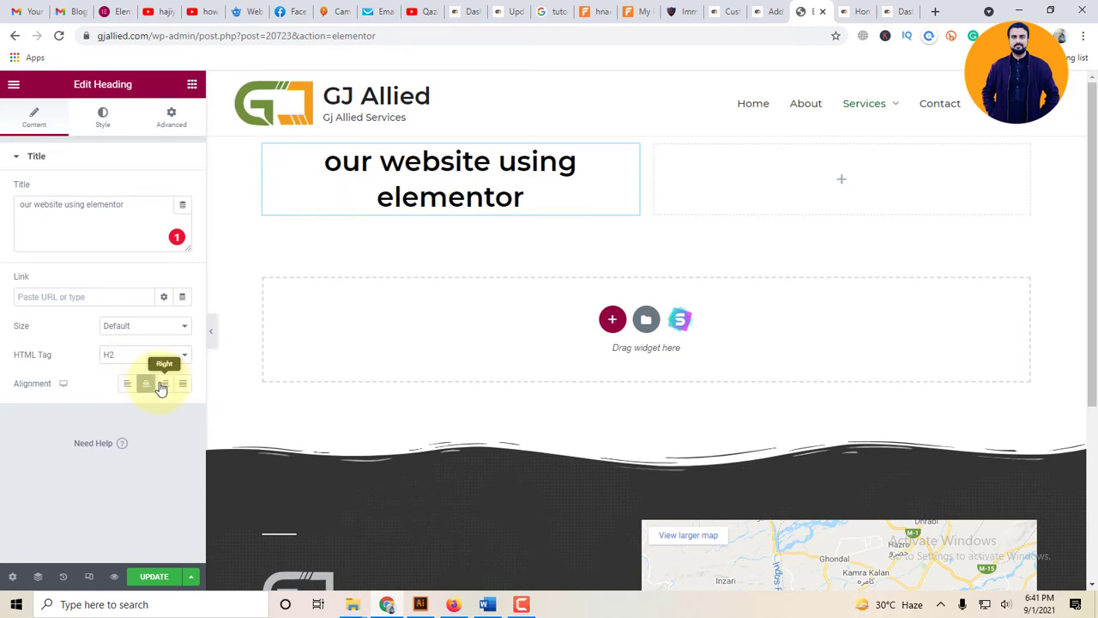
{"action": "left_click", "coordinate": [162, 386]}
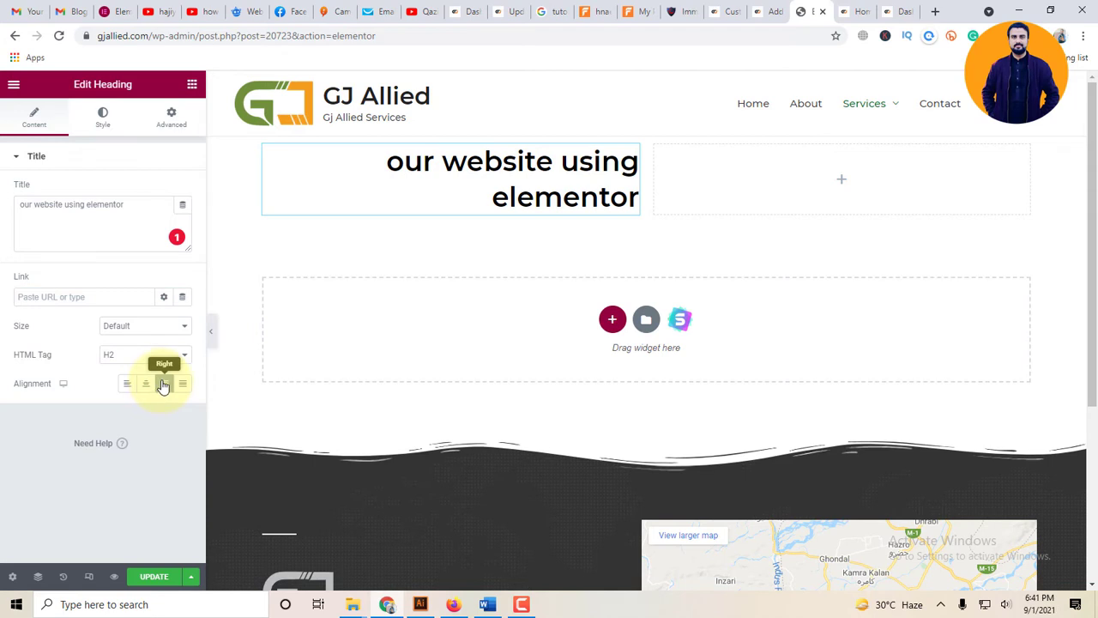
Try justified alignment on the heading text, and set its alignment to left.
{"action": "left_click", "coordinate": [179, 387]}
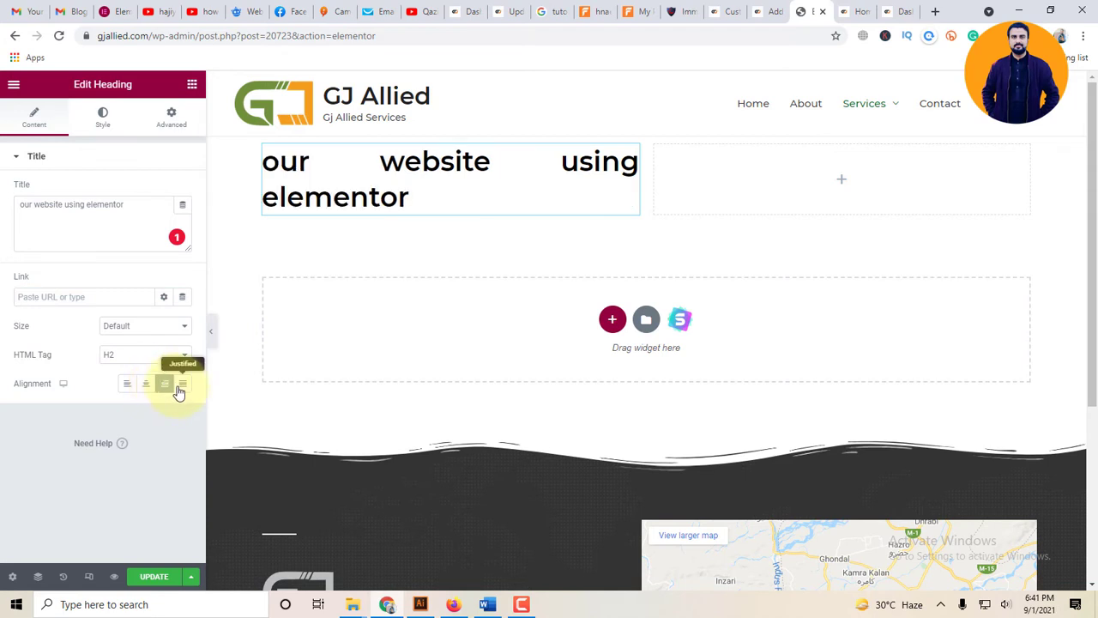
{"action": "left_click", "coordinate": [124, 386]}
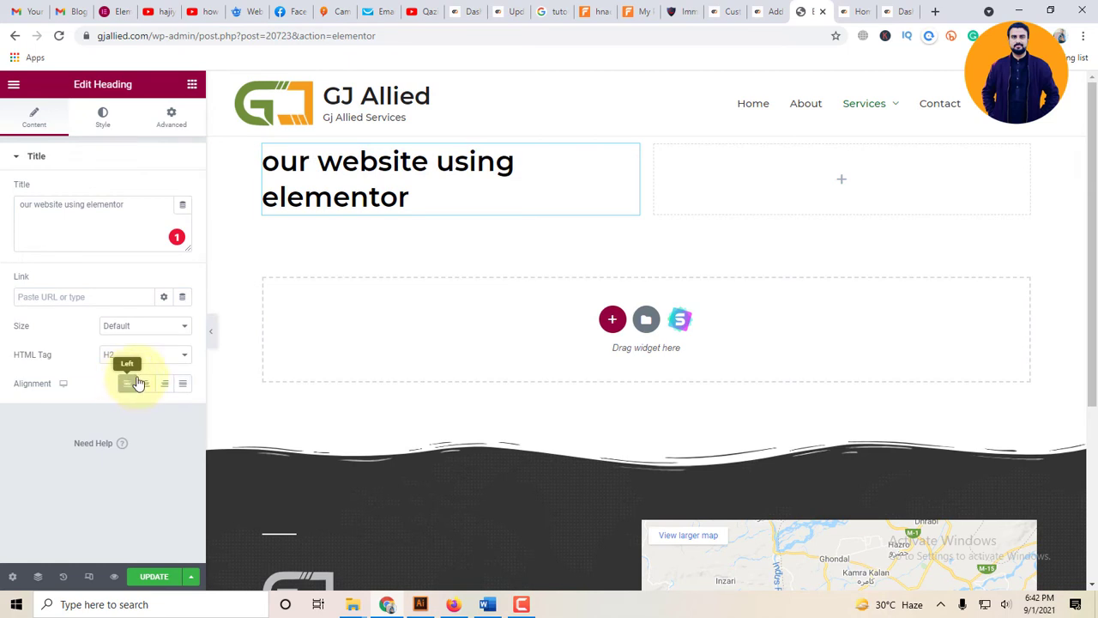
Try a custom black text colour on the heading, and set its text colour to the global Primary colour.
{"action": "left_click", "coordinate": [107, 121]}
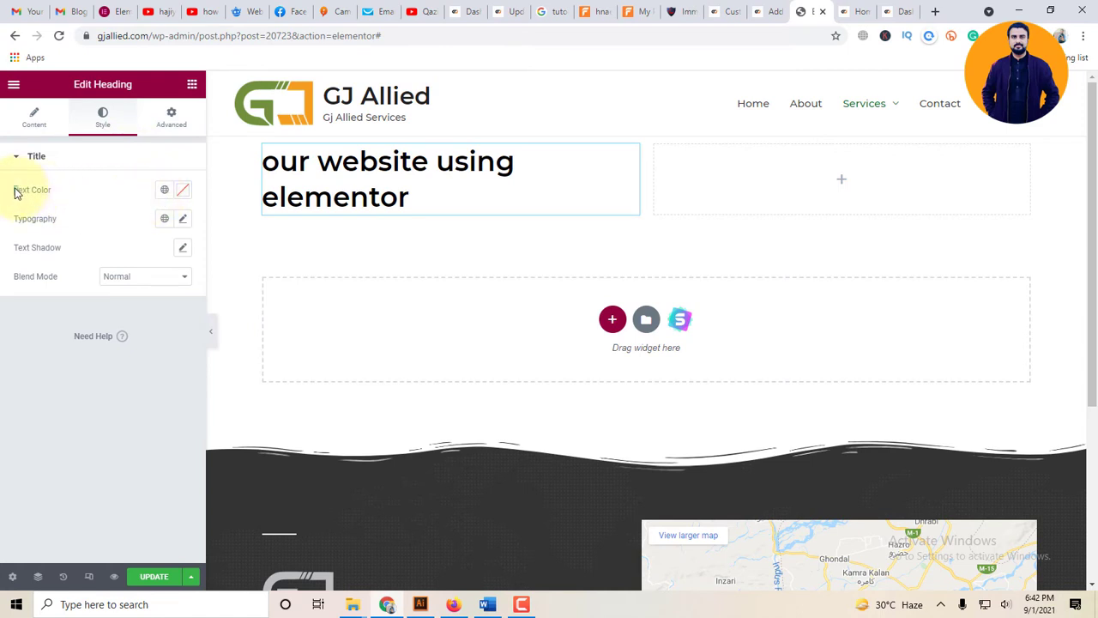
{"action": "left_click_drag", "start_coordinate": [14, 193], "coordinate": [58, 197]}
{"action": "left_click", "coordinate": [183, 193]}
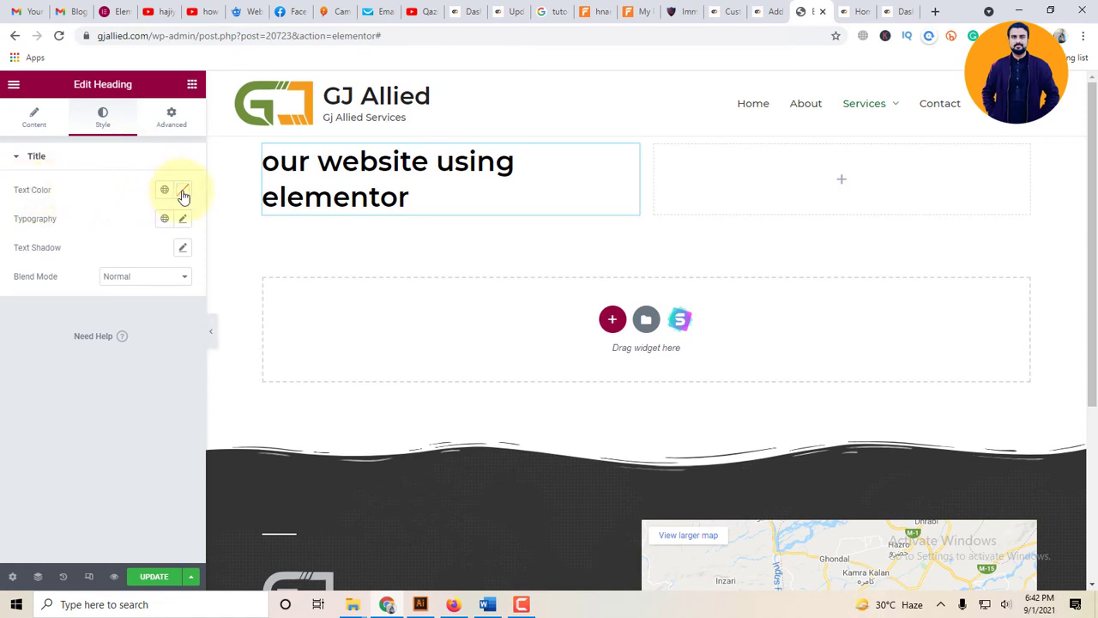
{"action": "left_click", "coordinate": [164, 191]}
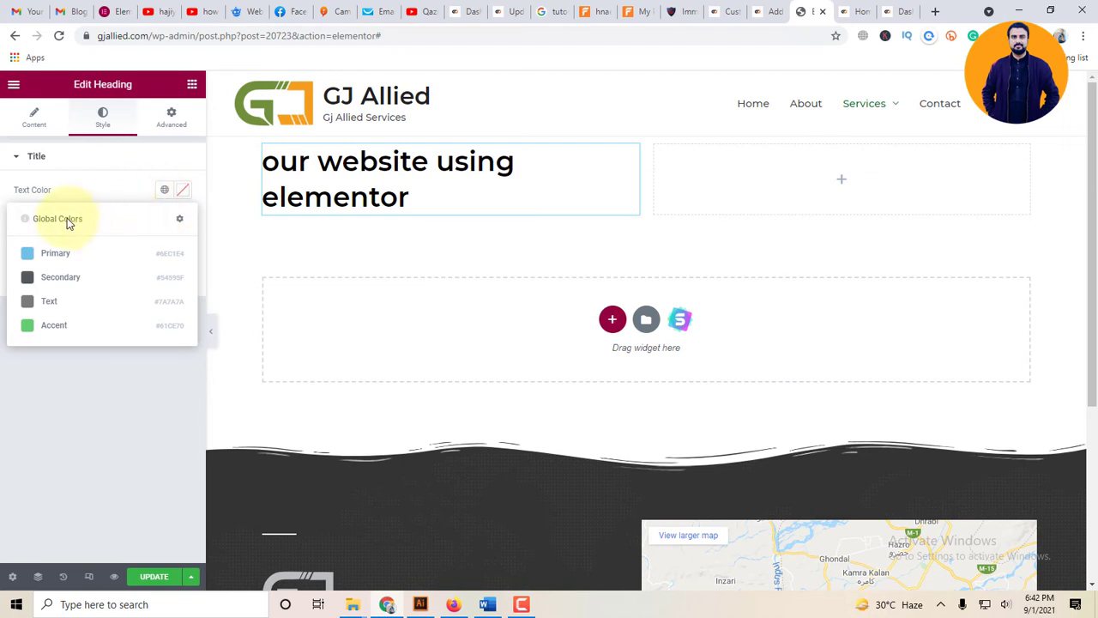
{"action": "left_click", "coordinate": [183, 189]}
{"action": "left_click", "coordinate": [182, 190]}
{"action": "left_click", "coordinate": [182, 189]}
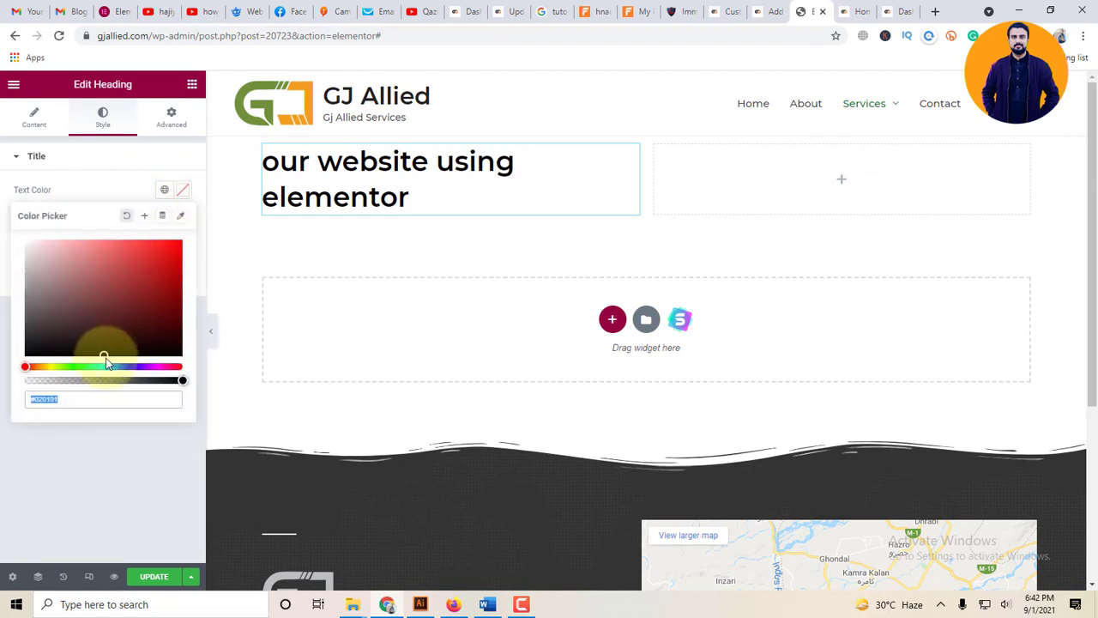
{"action": "left_click_drag", "start_coordinate": [102, 366], "coordinate": [64, 377]}
{"action": "left_click", "coordinate": [164, 189]}
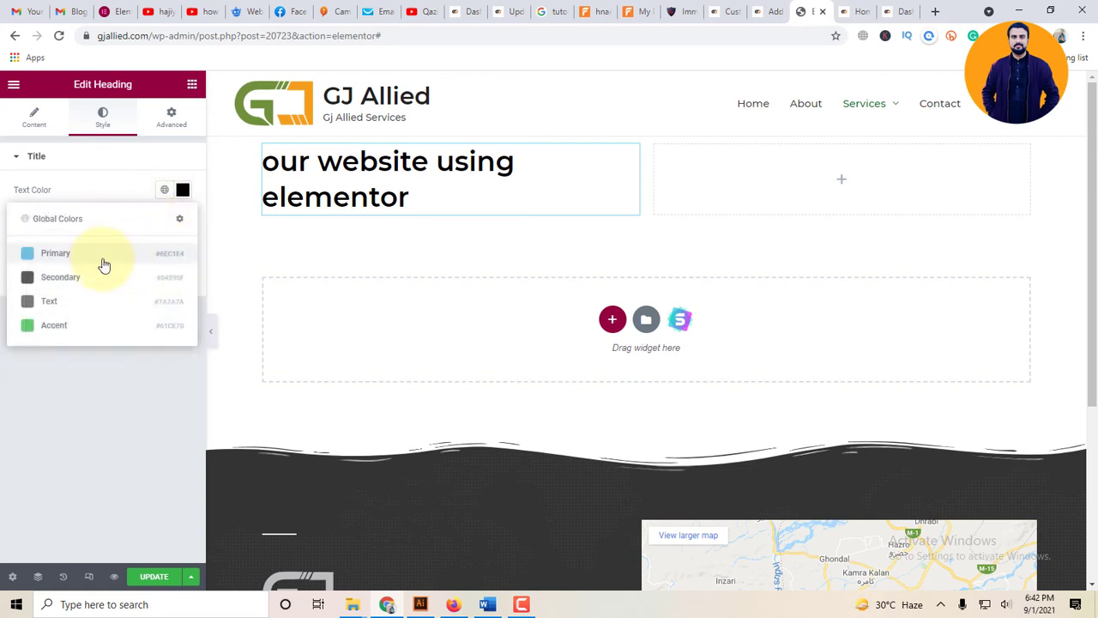
{"action": "left_click", "coordinate": [54, 253]}
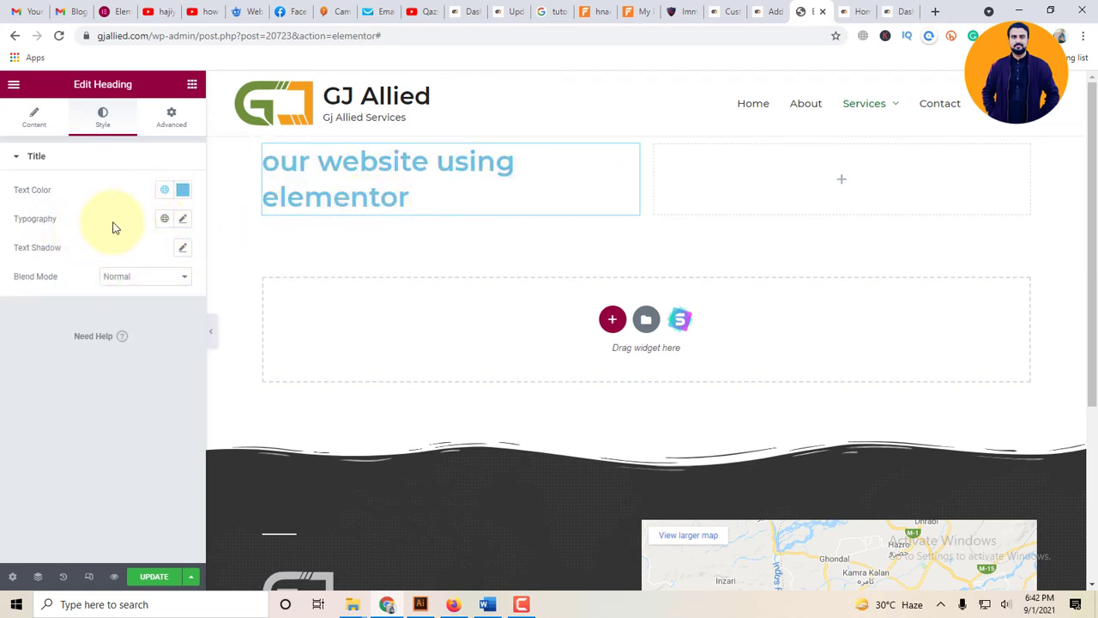
{"action": "left_click", "coordinate": [149, 282]}
{"action": "left_click", "coordinate": [32, 304]}
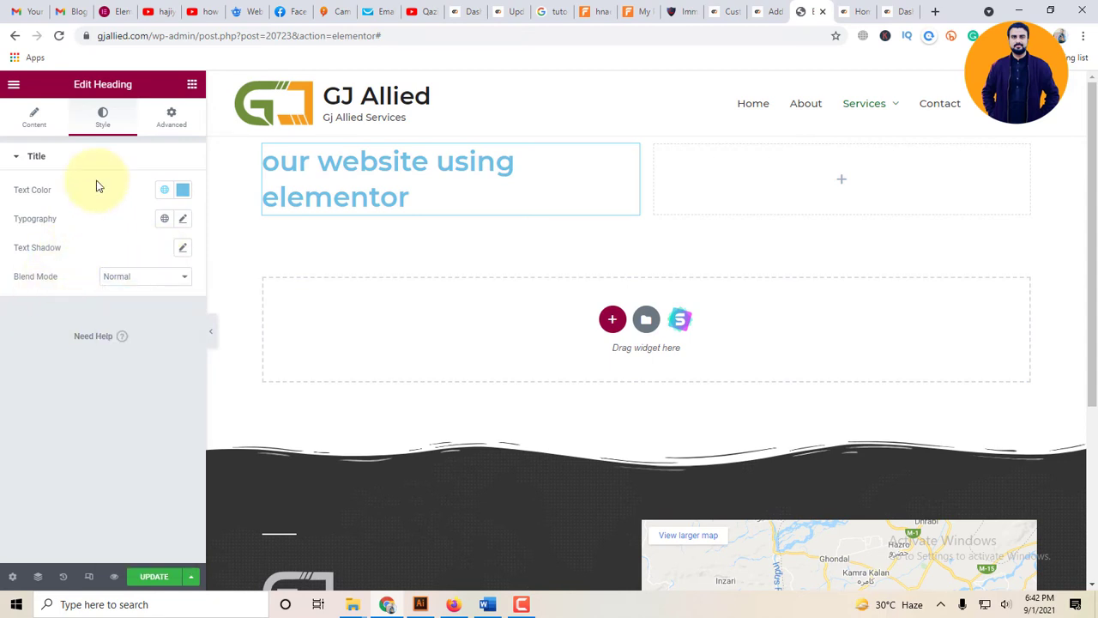
{"action": "left_click", "coordinate": [163, 119]}
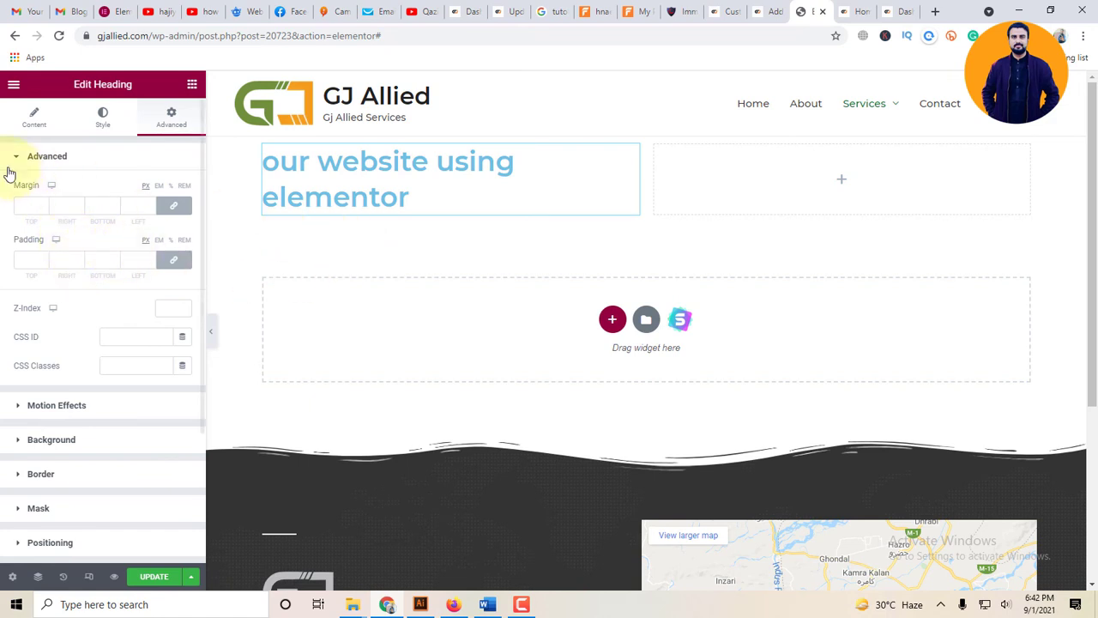
{"action": "left_click", "coordinate": [34, 120]}
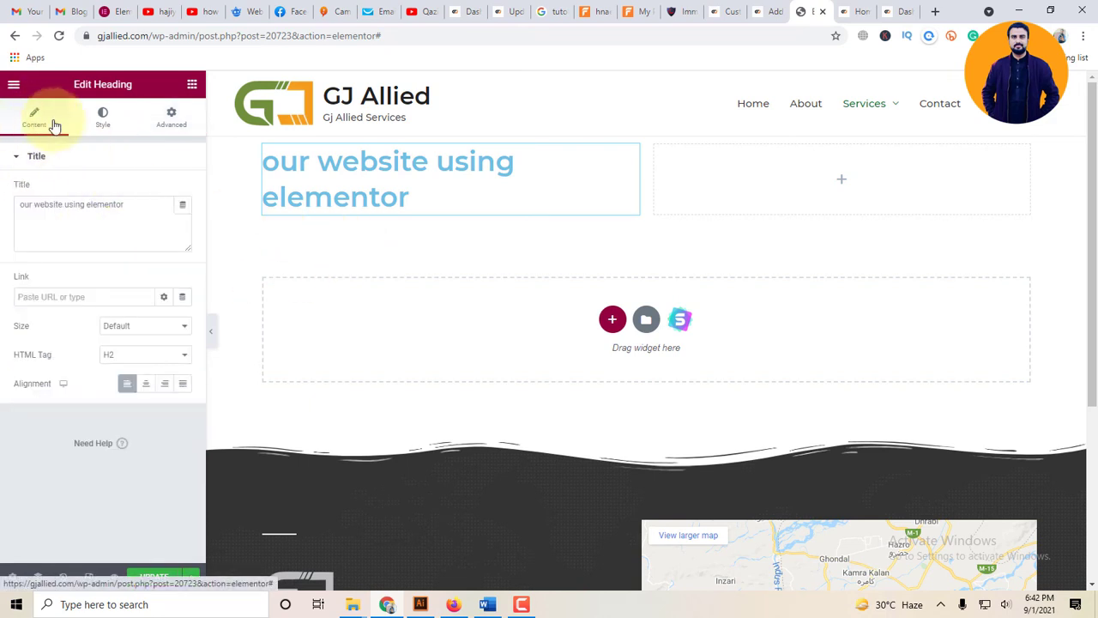
Add a Text Editor widget with its placeholder paragraph below the heading in the left column.
{"action": "left_click", "coordinate": [191, 84]}
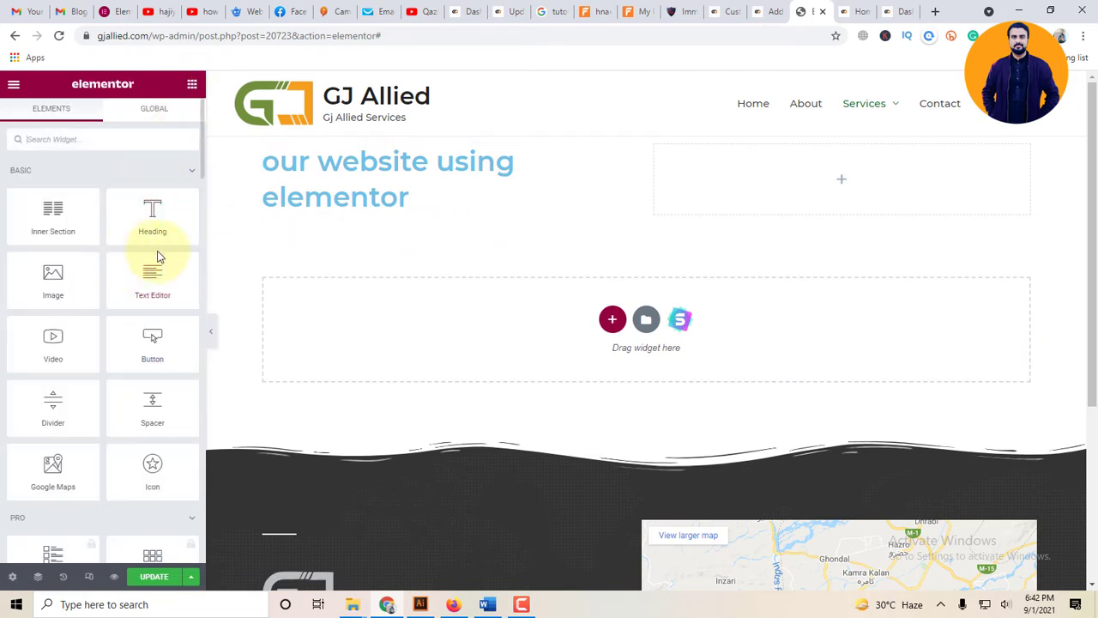
{"action": "left_click_drag", "start_coordinate": [148, 273], "coordinate": [343, 225]}
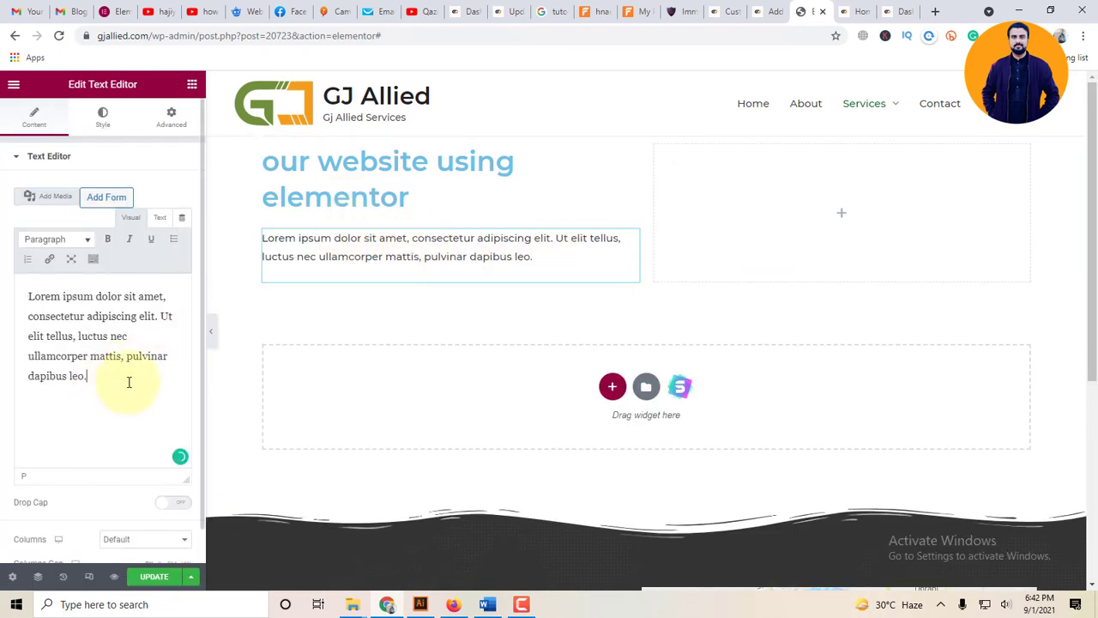
{"action": "left_click_drag", "start_coordinate": [542, 265], "coordinate": [323, 239]}
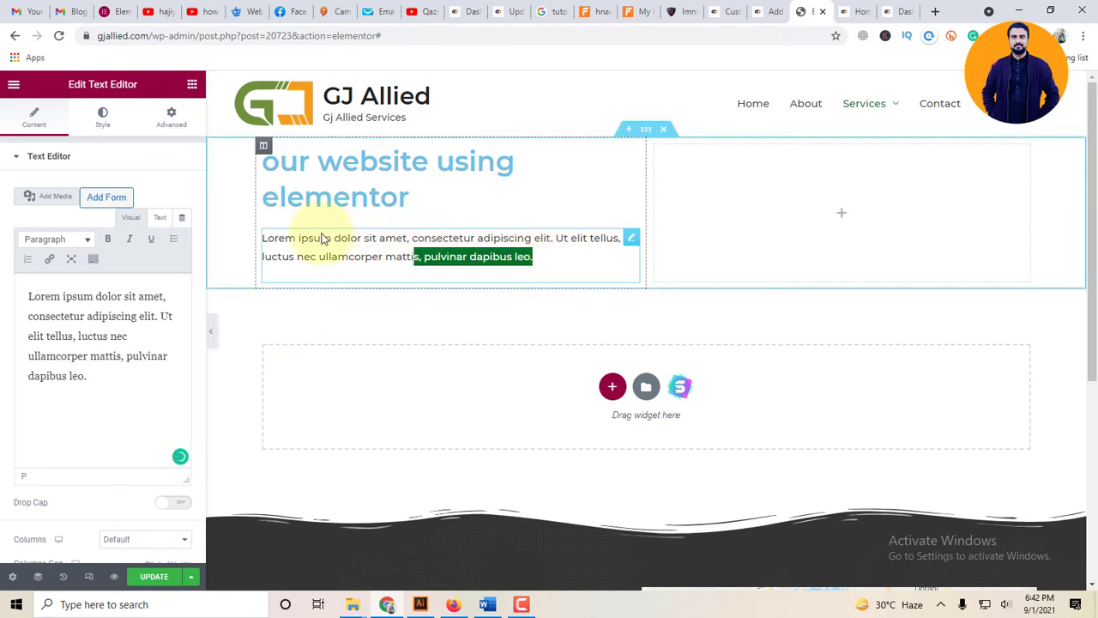
{"action": "key", "text": "ctrl+a"}
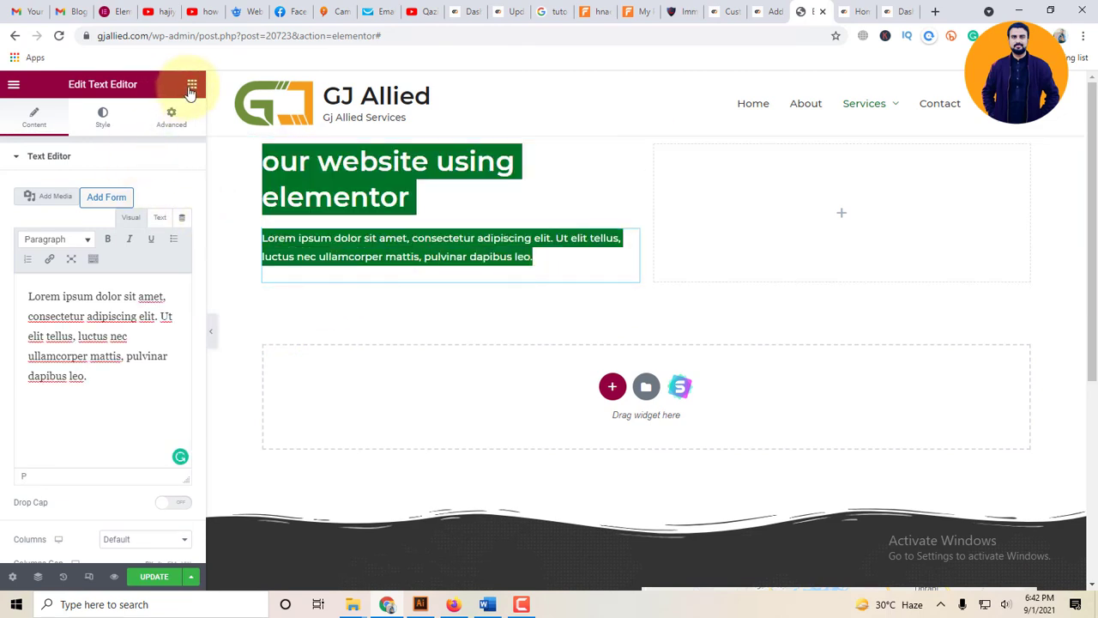
Add an Image widget to the empty right column and insert the Allied Services logo from the media library.
{"action": "left_click", "coordinate": [192, 84]}
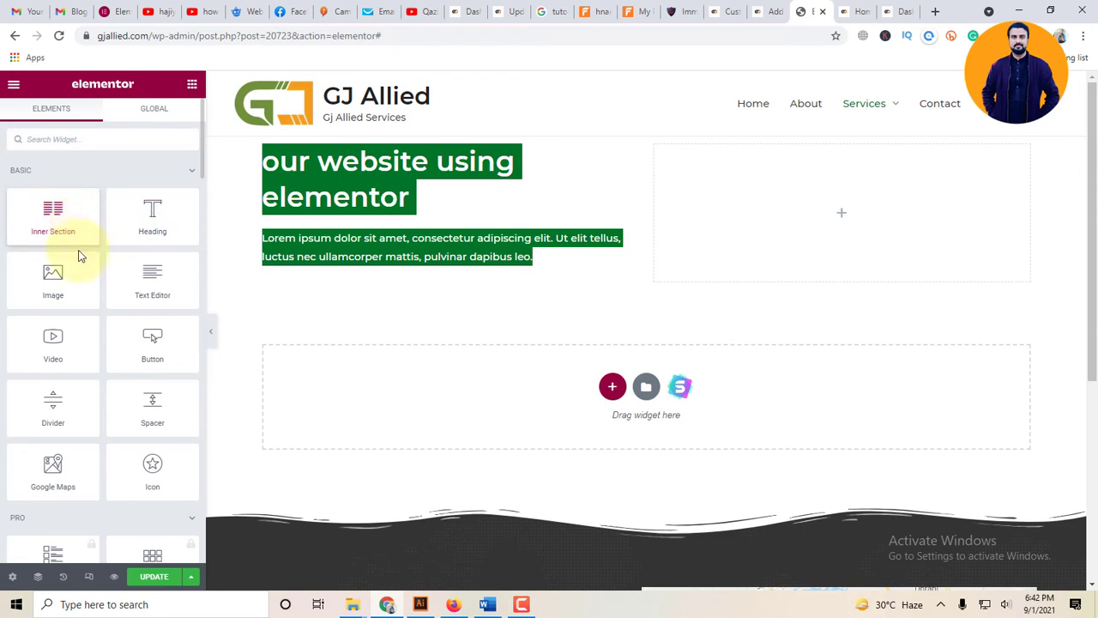
{"action": "left_click_drag", "start_coordinate": [78, 274], "coordinate": [819, 232]}
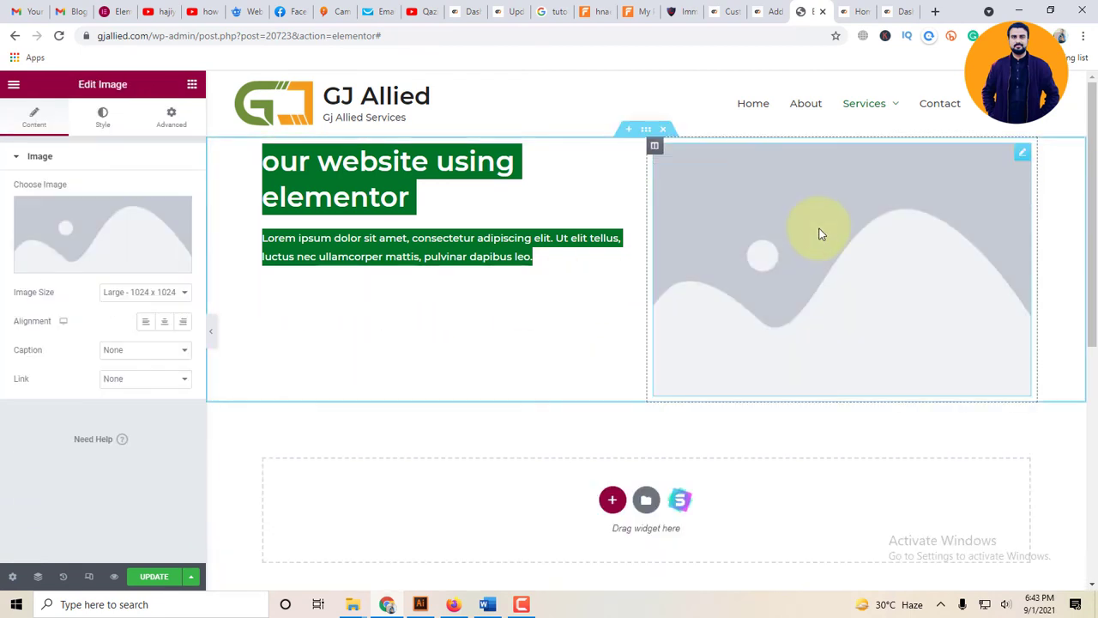
{"action": "left_click", "coordinate": [89, 264]}
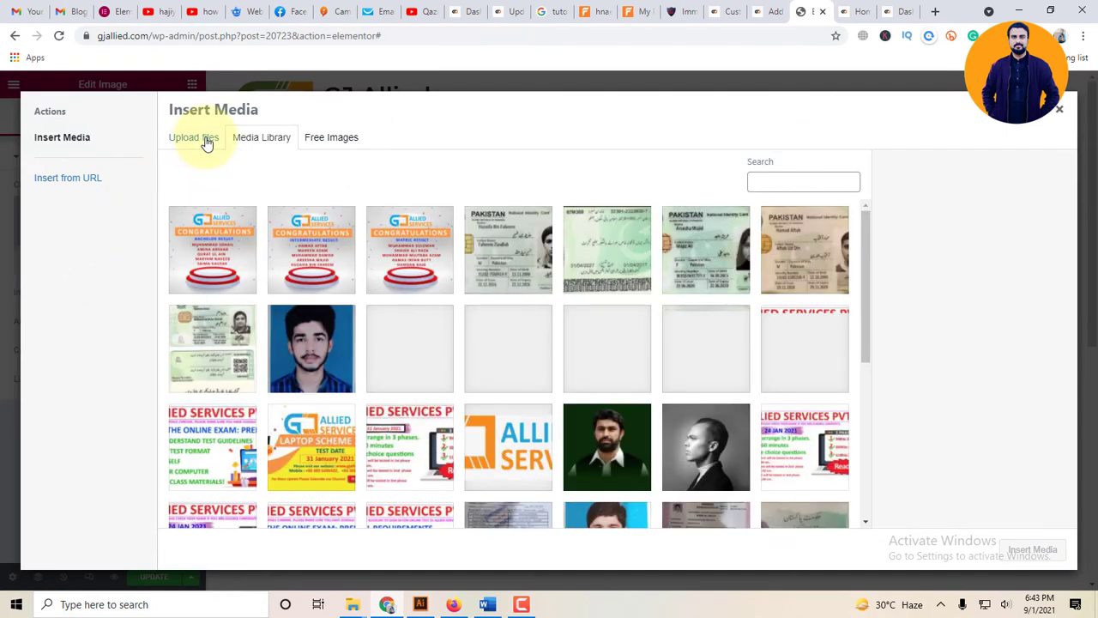
{"action": "scroll", "coordinate": [507, 395], "scroll_direction": "down", "scroll_amount": 2}
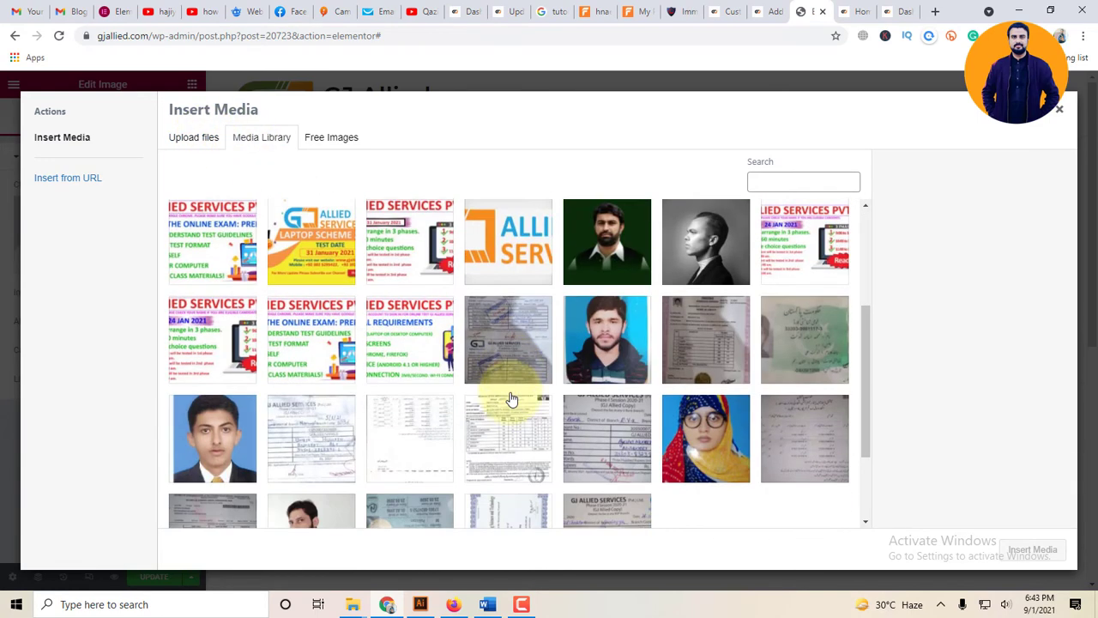
{"action": "scroll", "coordinate": [509, 412], "scroll_direction": "down", "scroll_amount": 3}
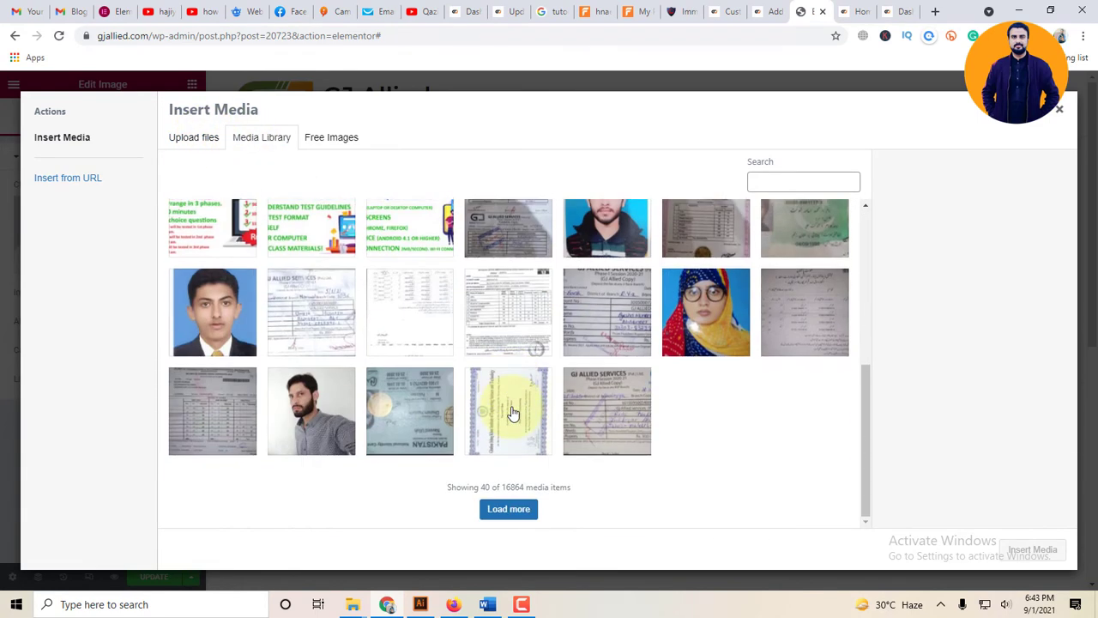
{"action": "scroll", "coordinate": [507, 451], "scroll_direction": "up", "scroll_amount": 3}
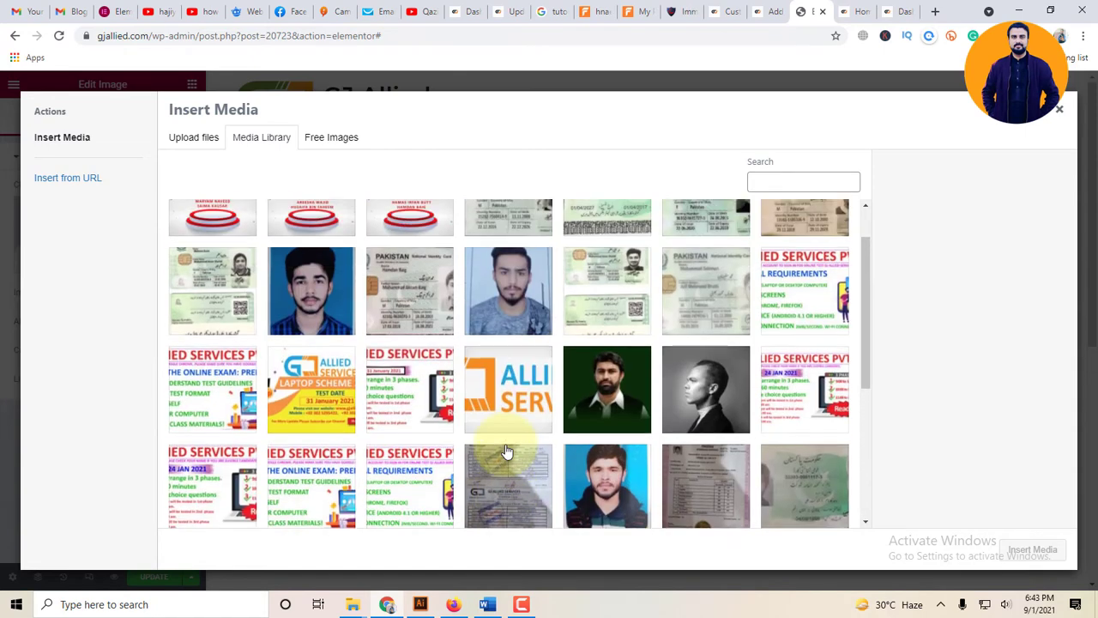
{"action": "left_click", "coordinate": [518, 401]}
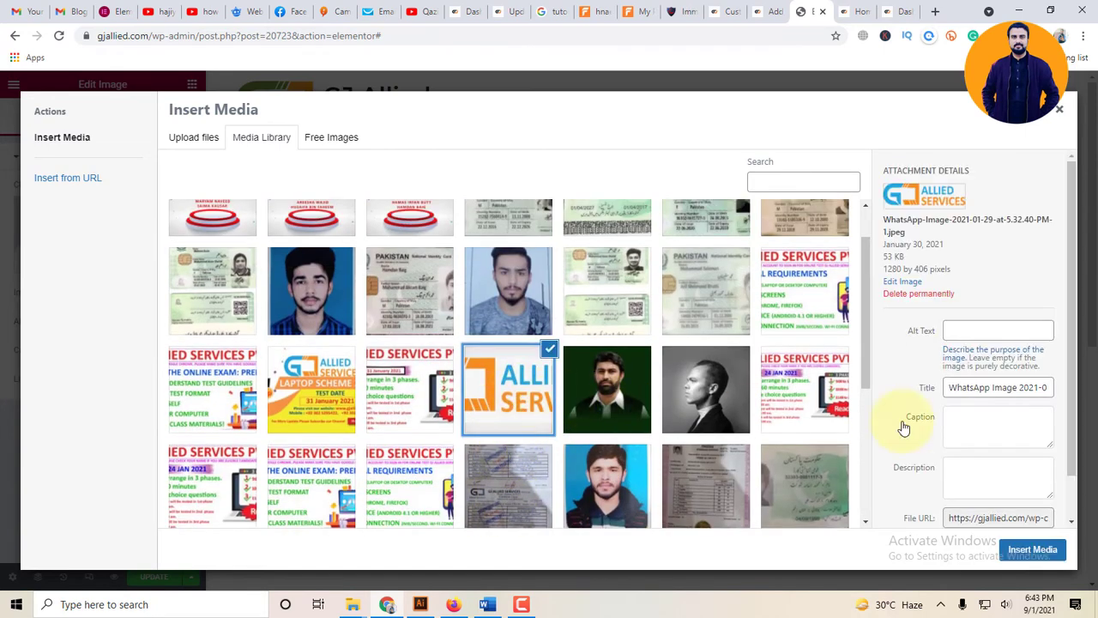
{"action": "left_click", "coordinate": [1042, 548]}
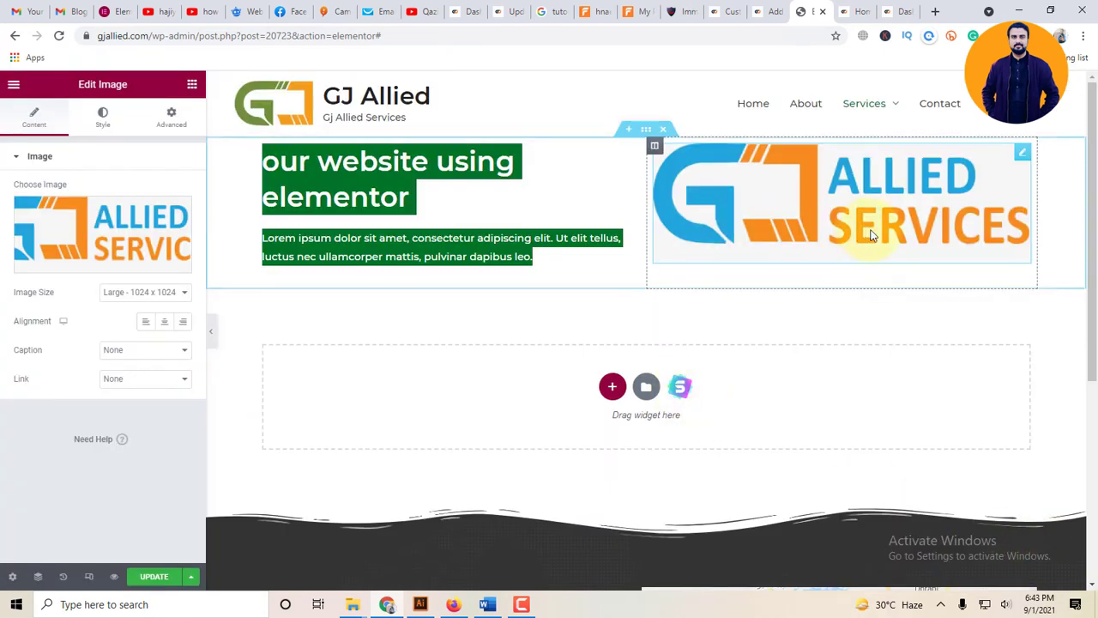
Add a Button widget below the paragraph in the left column.
{"action": "left_click", "coordinate": [559, 274]}
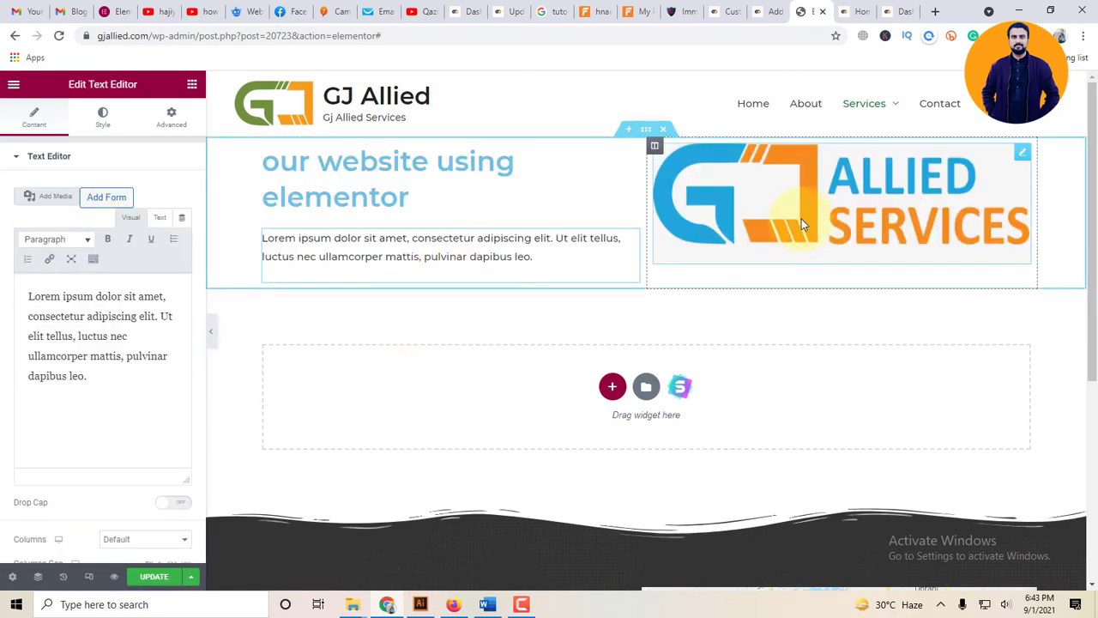
{"action": "left_click", "coordinate": [192, 84]}
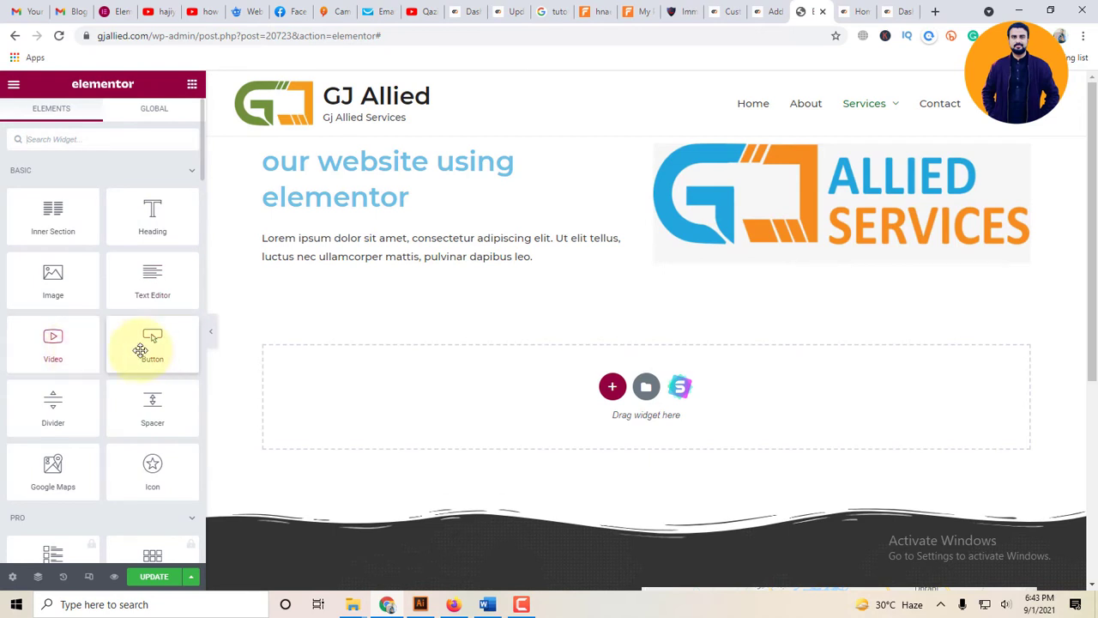
{"action": "left_click_drag", "start_coordinate": [153, 347], "coordinate": [418, 289]}
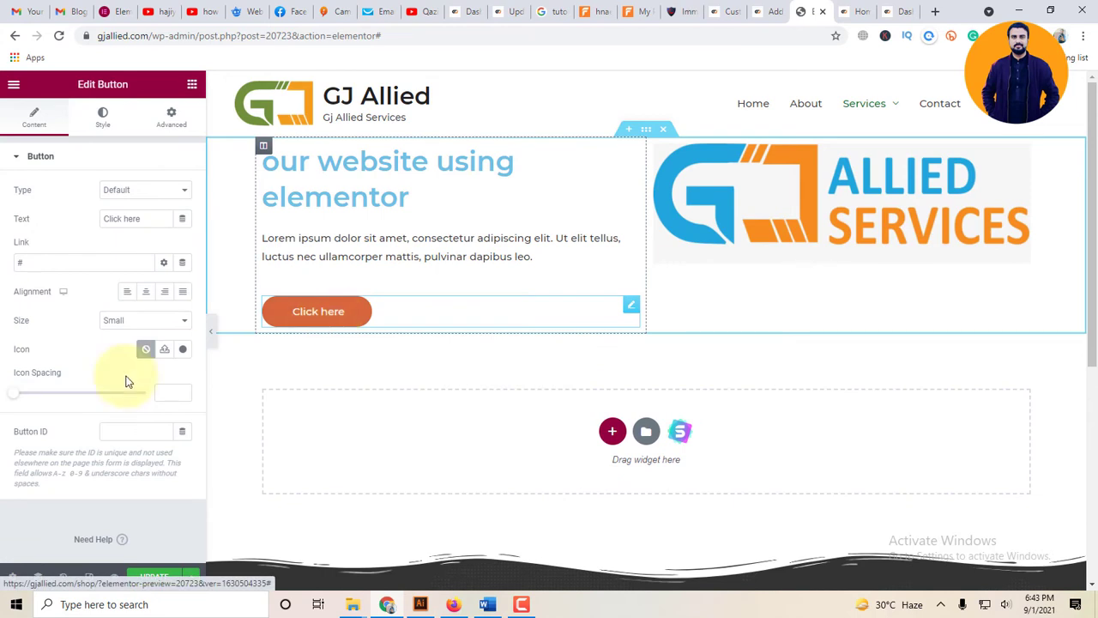
Centre the button and change its text to "Click me".
{"action": "left_click", "coordinate": [147, 292]}
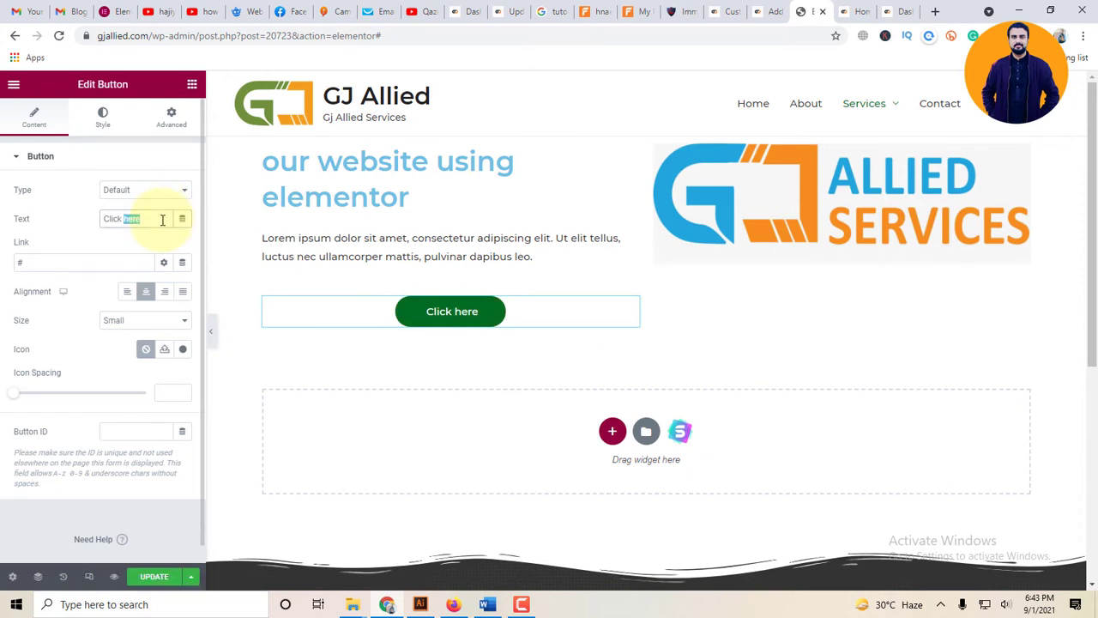
{"action": "key", "text": "BackSpace"}
{"action": "type", "text": "me"}
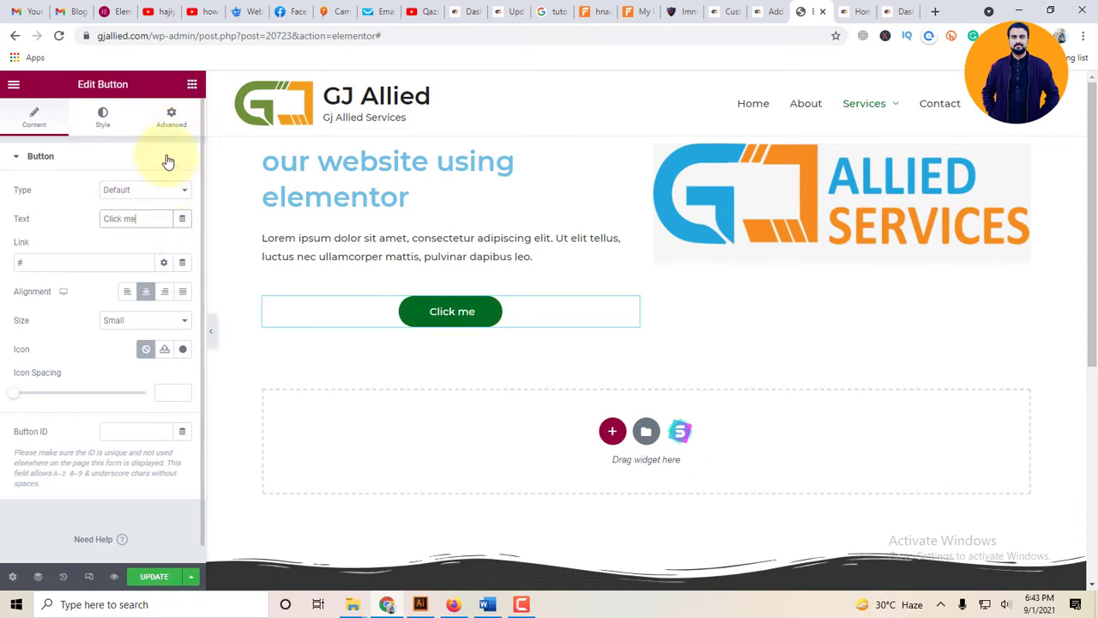
Try the Info, Success and Warning types on the button, and set its type to Danger.
{"action": "left_click", "coordinate": [162, 190]}
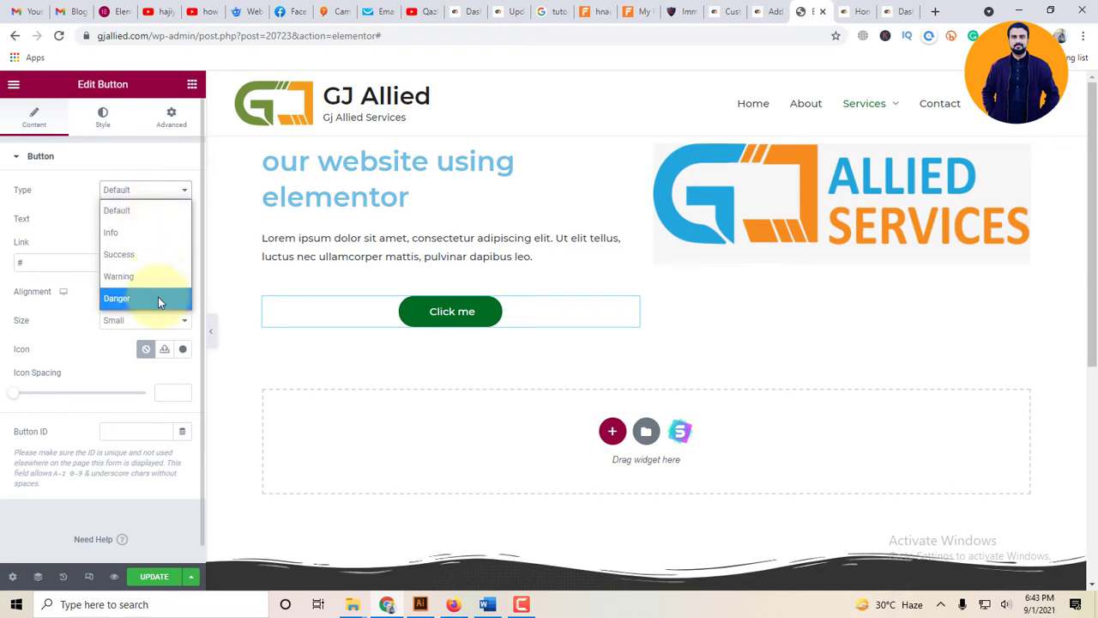
{"action": "left_click", "coordinate": [129, 232]}
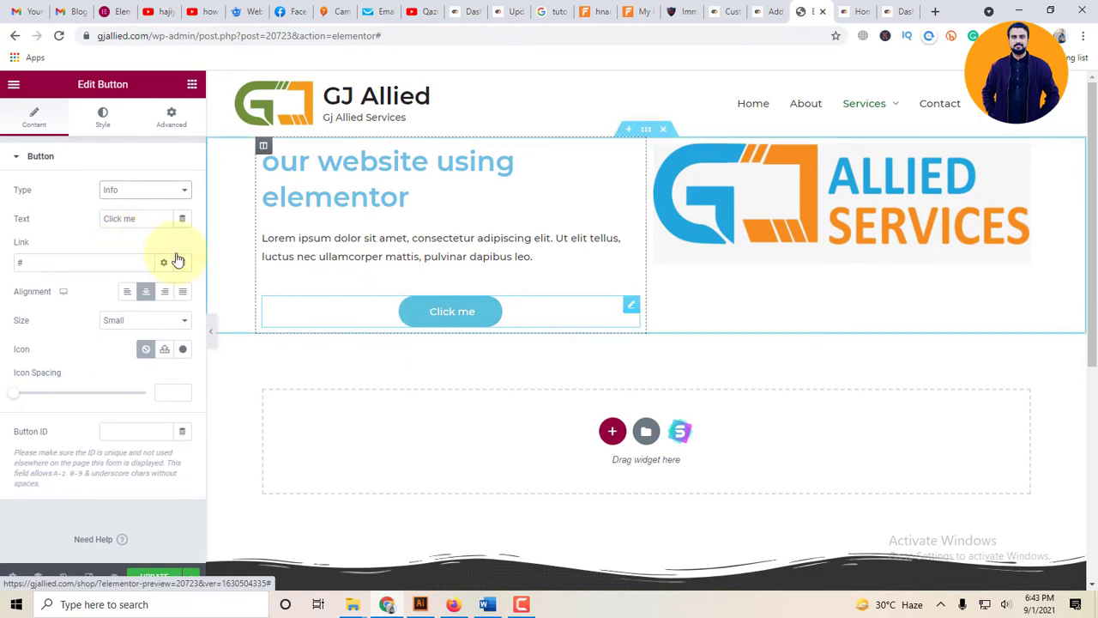
{"action": "left_click", "coordinate": [137, 190]}
{"action": "left_click", "coordinate": [137, 249]}
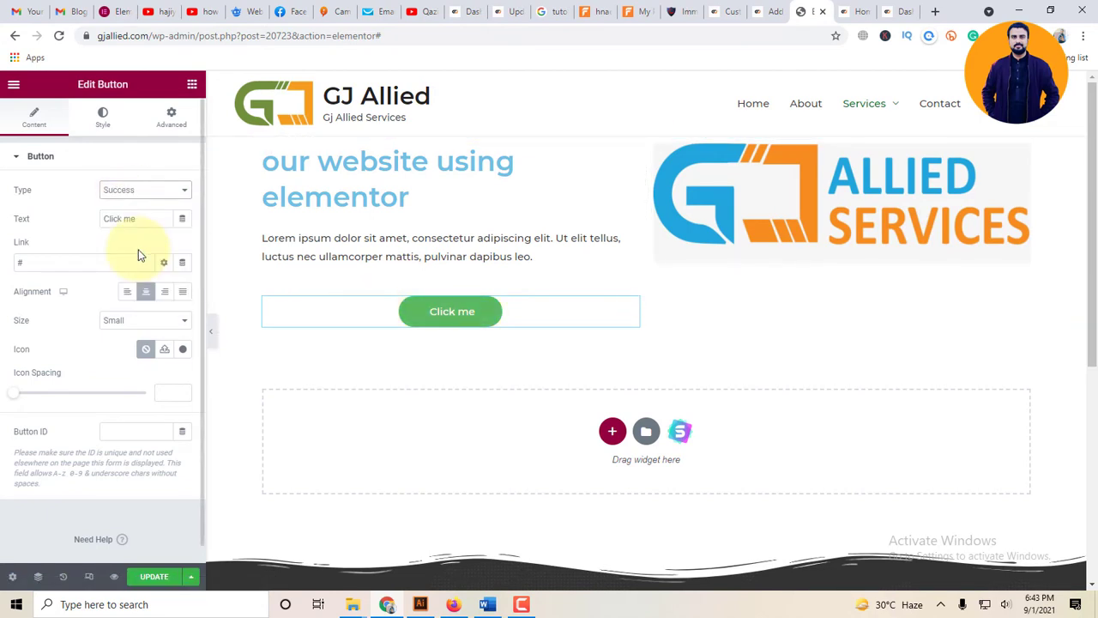
{"action": "left_click", "coordinate": [144, 192]}
{"action": "left_click", "coordinate": [142, 276]}
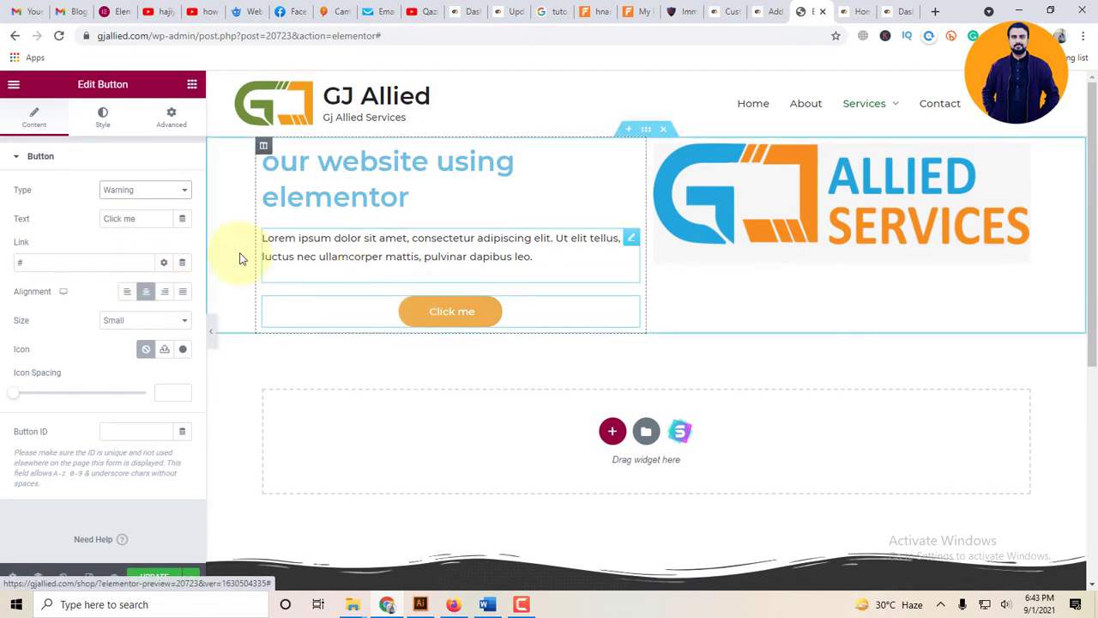
{"action": "left_click", "coordinate": [156, 193]}
{"action": "left_click", "coordinate": [152, 297]}
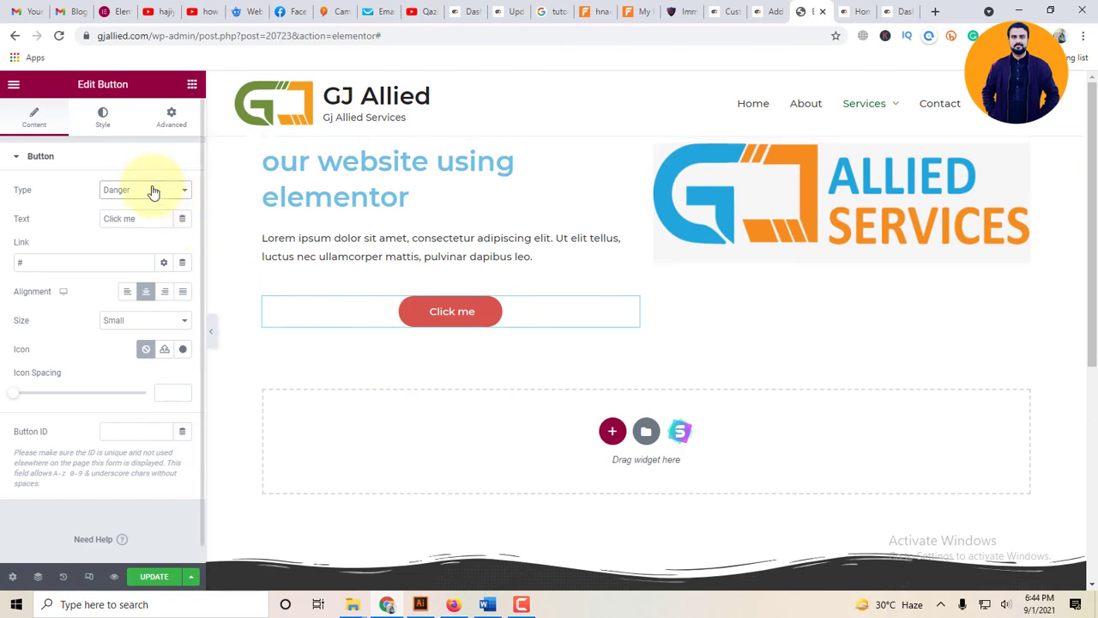
{"action": "left_click", "coordinate": [192, 85]}
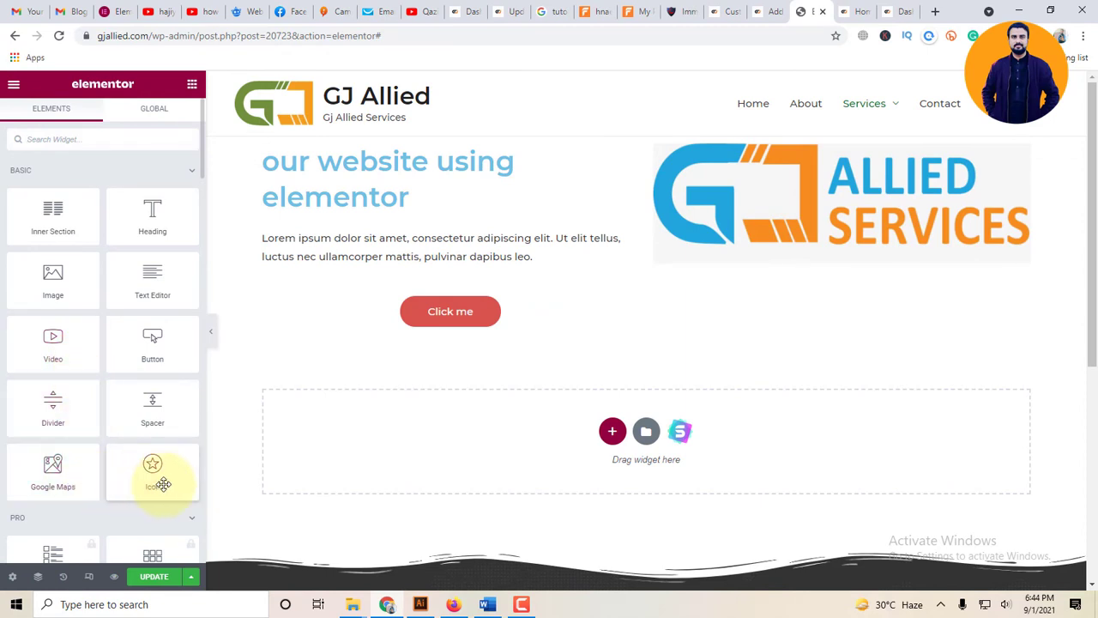
{"action": "scroll", "coordinate": [146, 424], "scroll_direction": "down", "scroll_amount": 3}
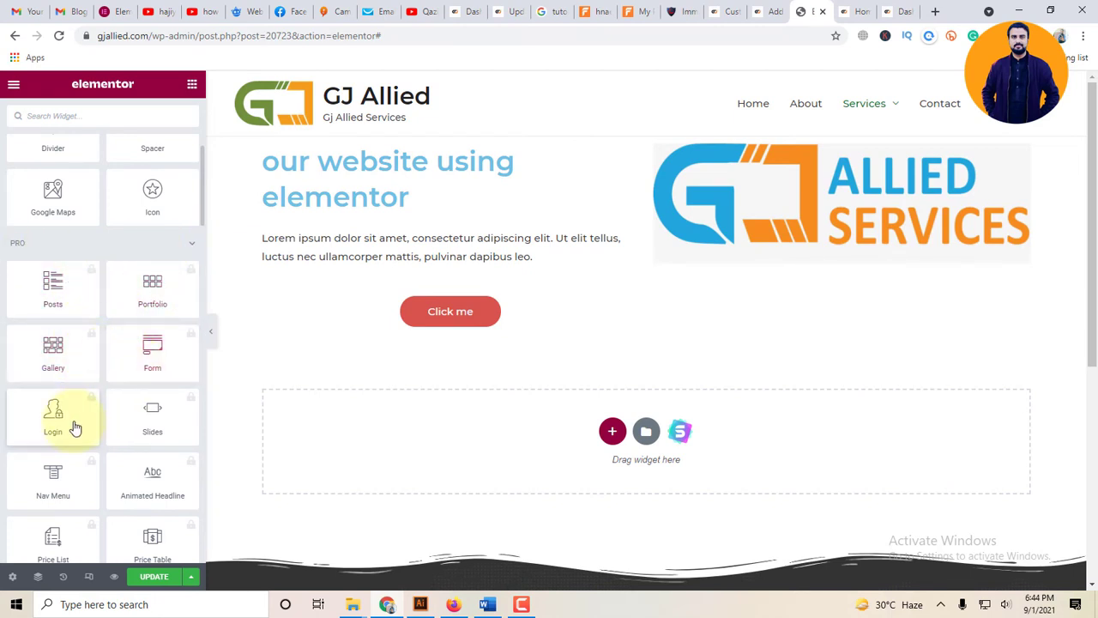
Add an Icon List widget below the logo image in the right column.
{"action": "scroll", "coordinate": [168, 431], "scroll_direction": "down", "scroll_amount": 1}
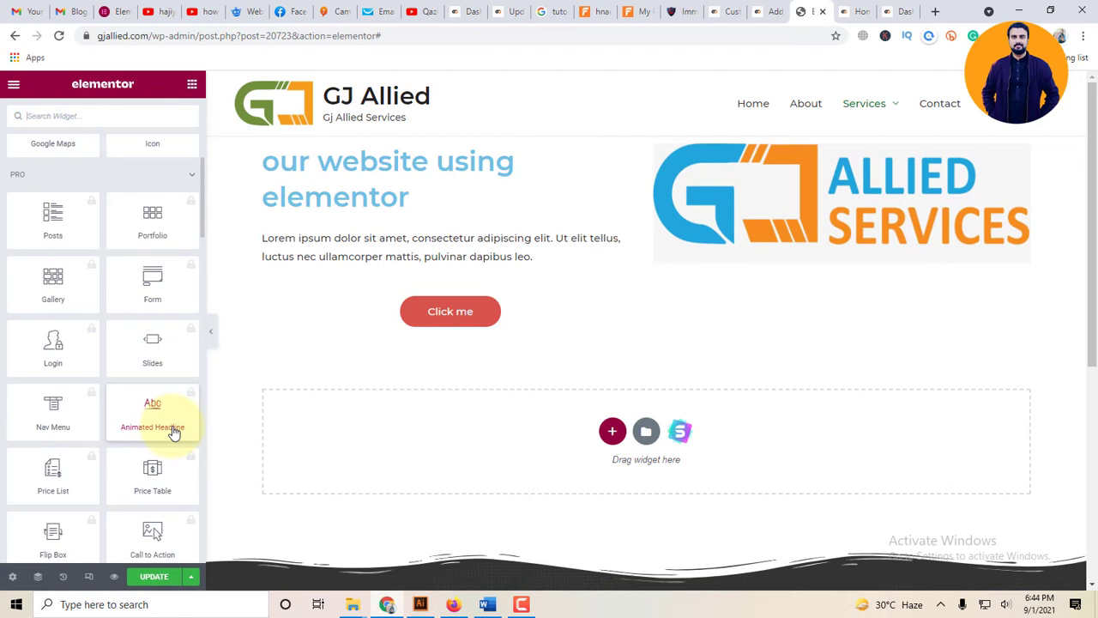
{"action": "scroll", "coordinate": [172, 429], "scroll_direction": "up", "scroll_amount": 4}
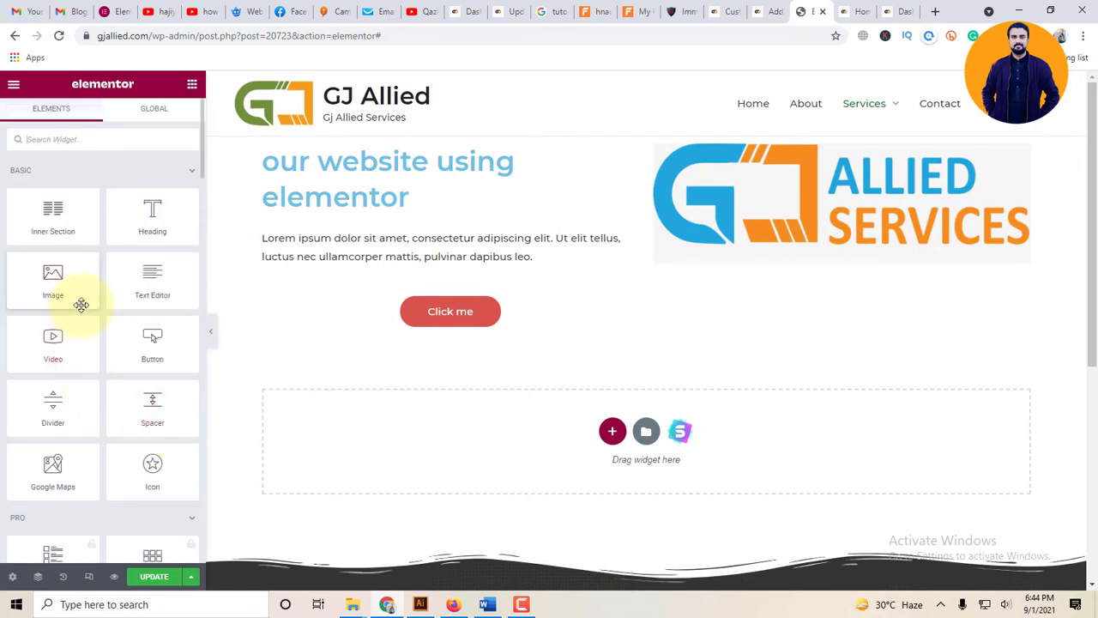
{"action": "scroll", "coordinate": [115, 363], "scroll_direction": "down", "scroll_amount": 9}
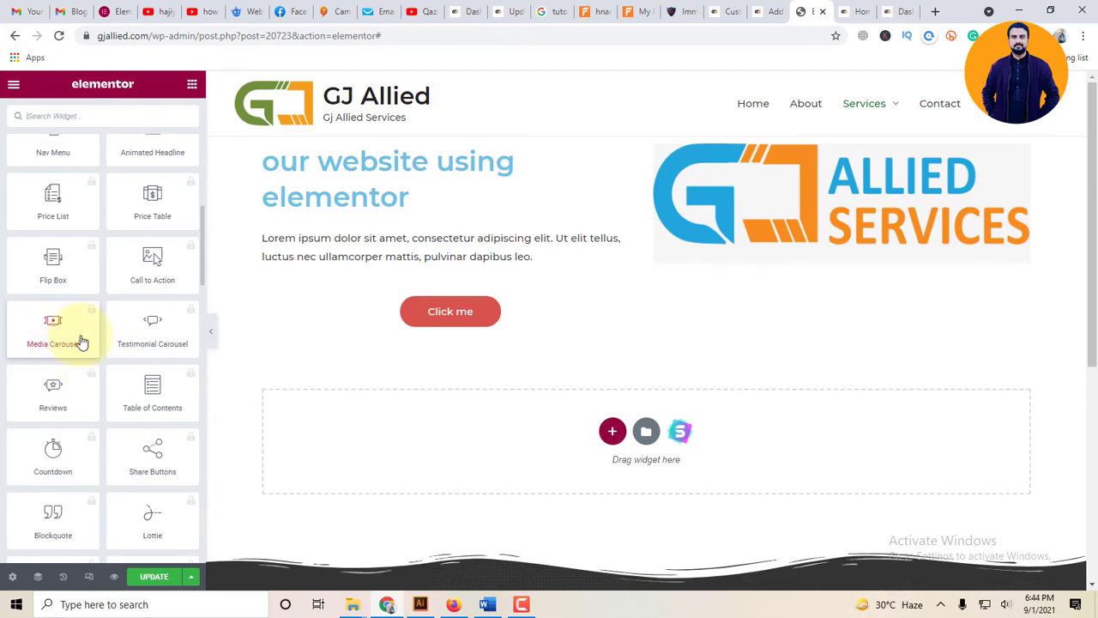
{"action": "scroll", "coordinate": [160, 395], "scroll_direction": "down", "scroll_amount": 5}
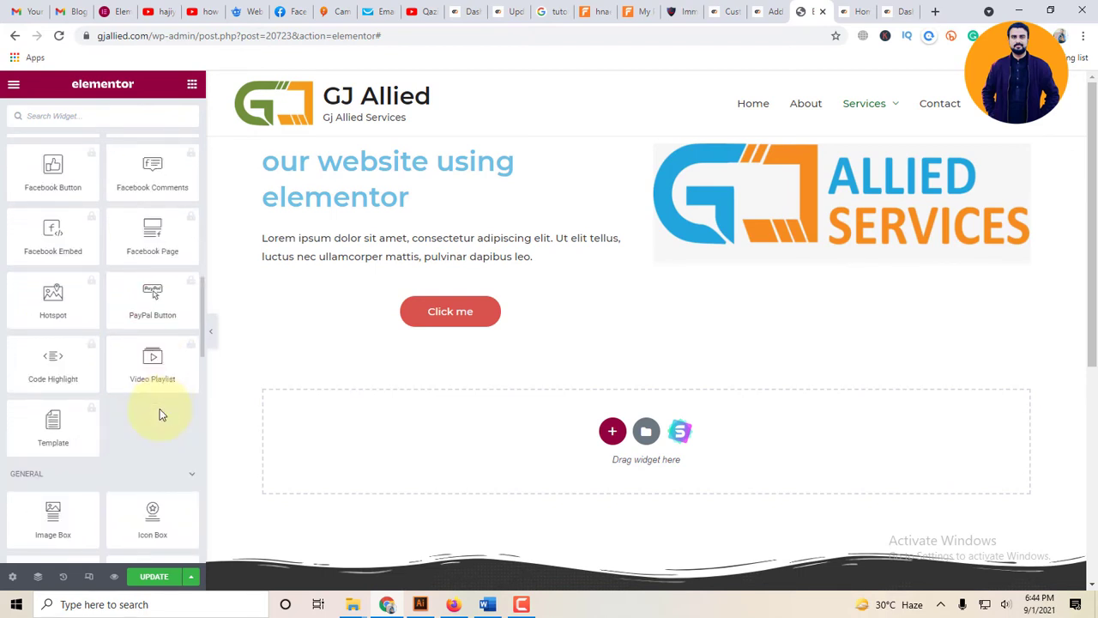
{"action": "scroll", "coordinate": [159, 409], "scroll_direction": "down", "scroll_amount": 2}
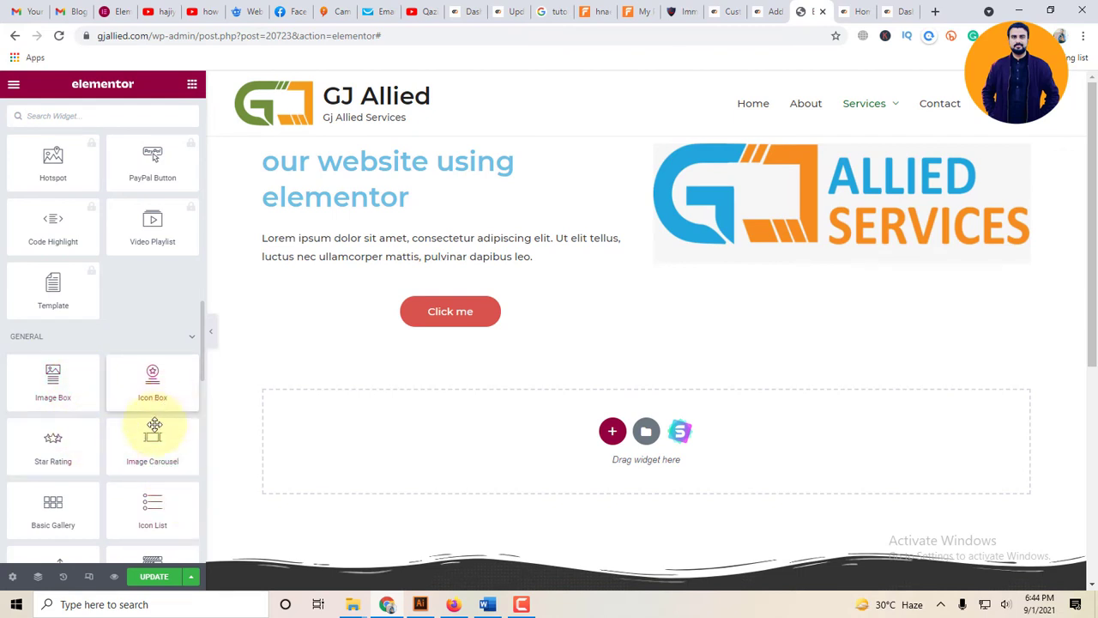
{"action": "scroll", "coordinate": [123, 447], "scroll_direction": "down", "scroll_amount": 1}
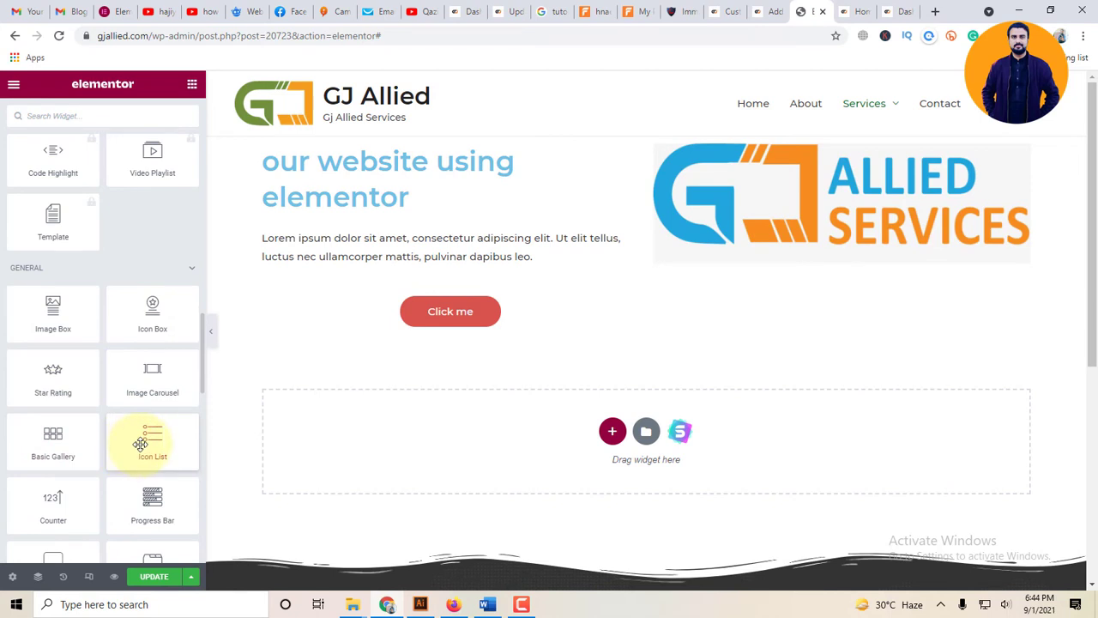
{"action": "left_click_drag", "start_coordinate": [140, 443], "coordinate": [694, 277]}
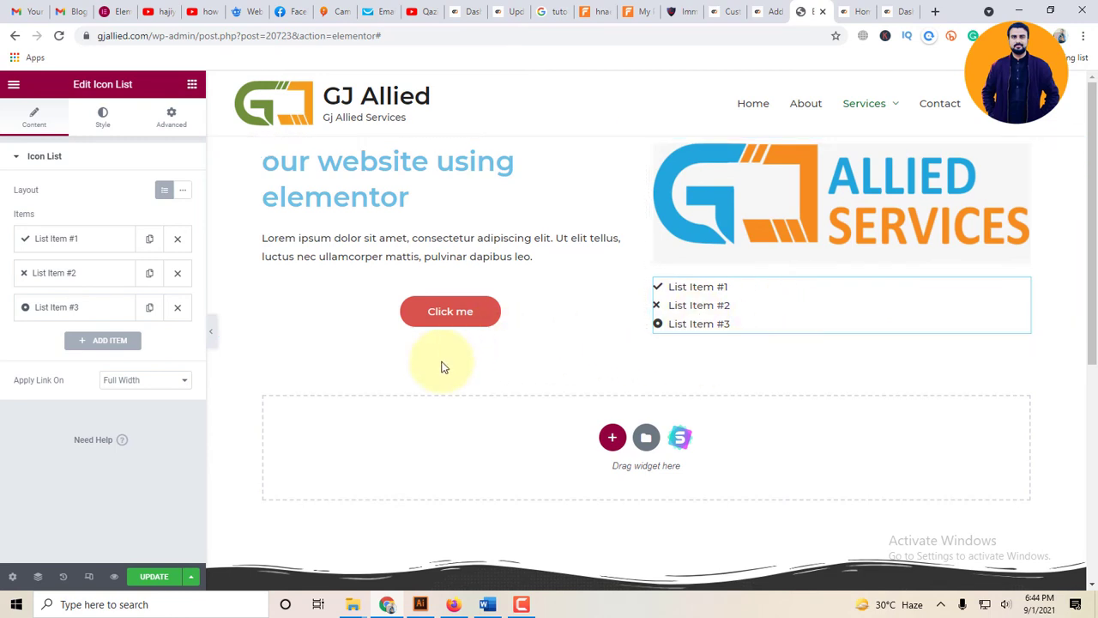
Open the template library from the empty section, preview the Beauty Salon – Gallery page and go back to the library.
{"action": "left_click", "coordinate": [192, 85]}
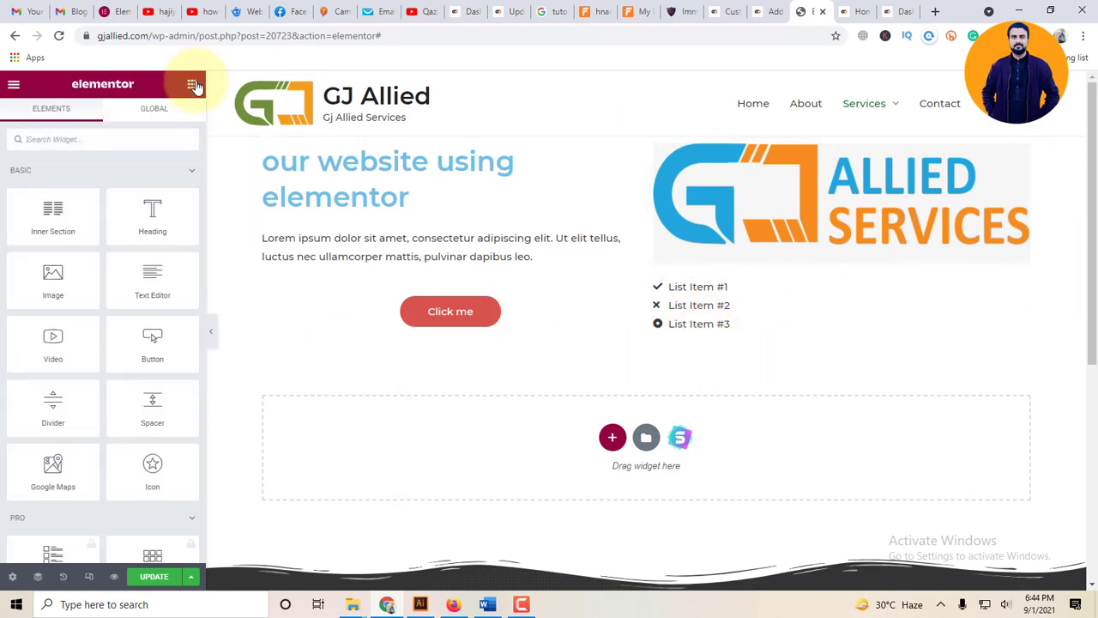
{"action": "scroll", "coordinate": [118, 386], "scroll_direction": "down", "scroll_amount": 12}
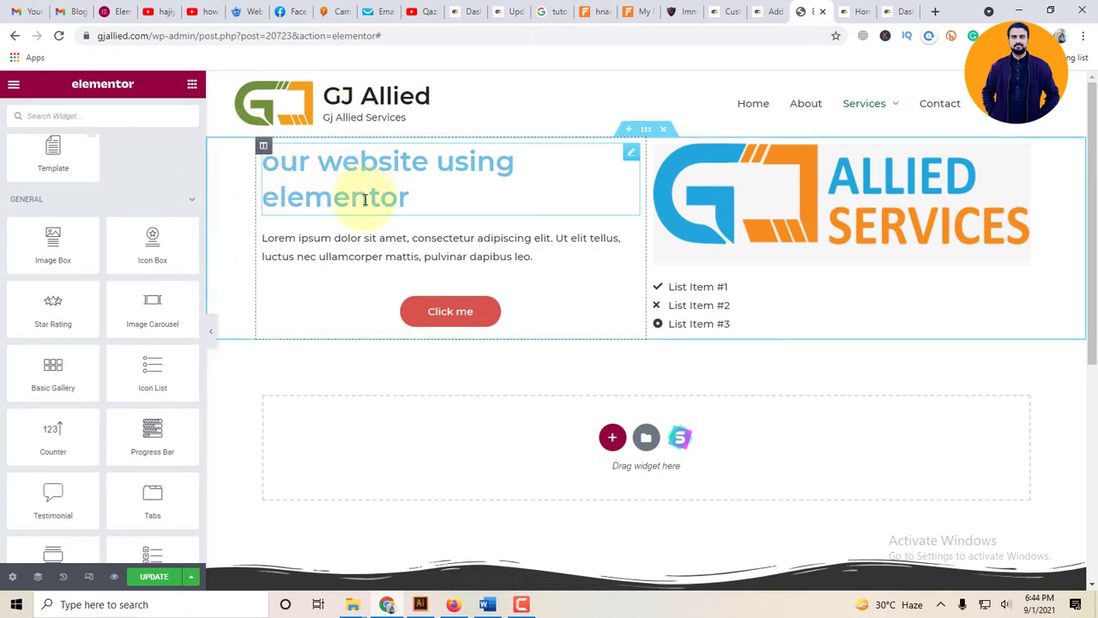
{"action": "left_click", "coordinate": [648, 442]}
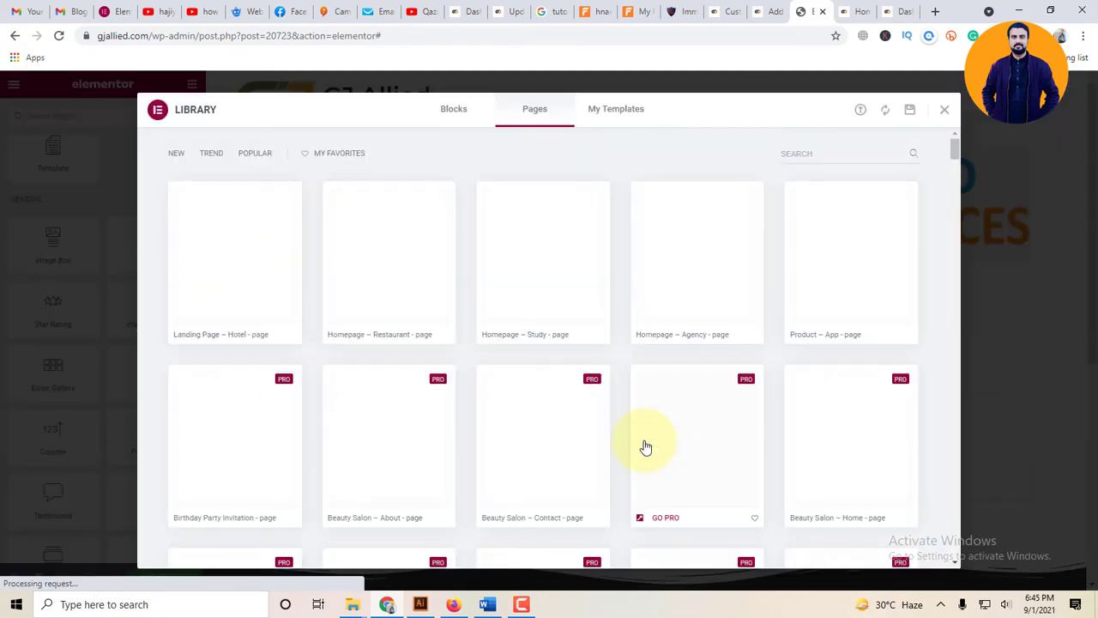
{"action": "left_click", "coordinate": [643, 444]}
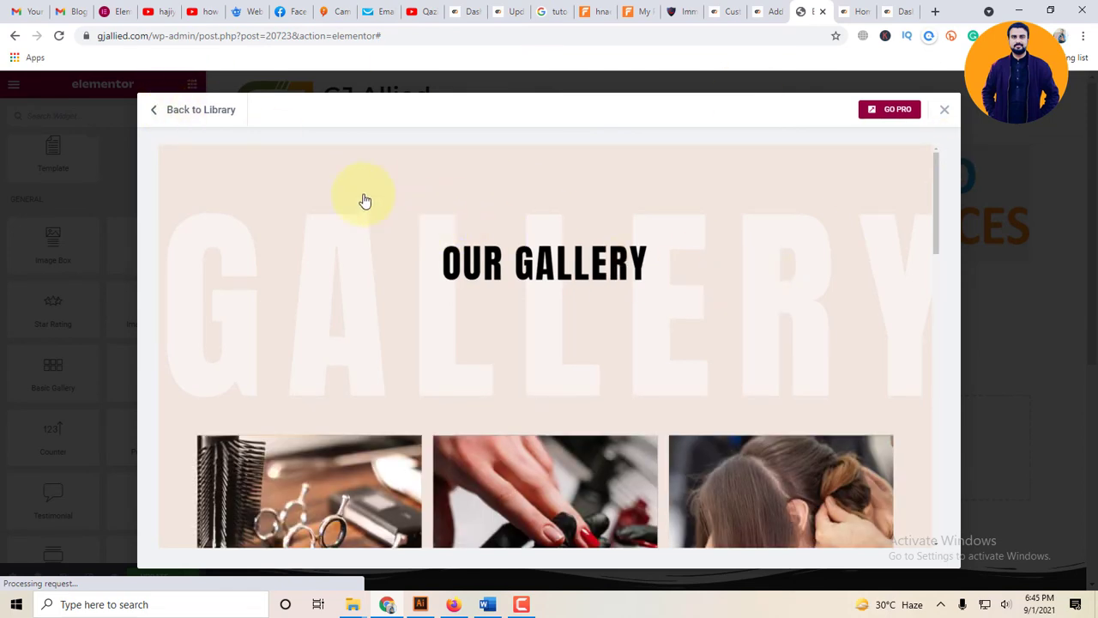
{"action": "left_click", "coordinate": [177, 108]}
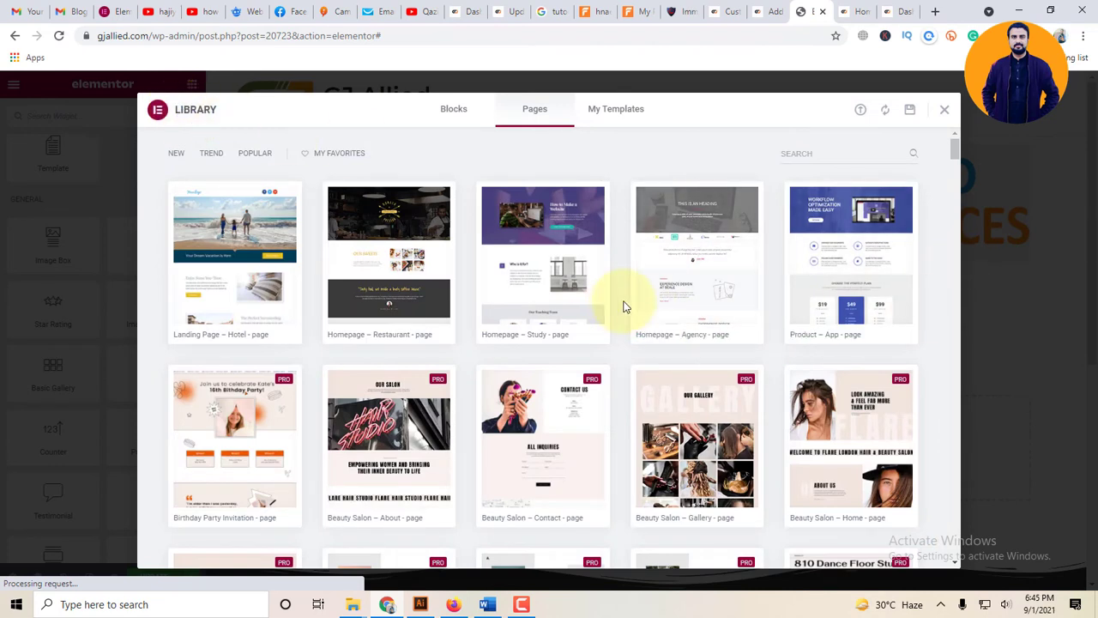
Browse the page templates, preview Product – App and try to insert it into the page.
{"action": "scroll", "coordinate": [625, 306], "scroll_direction": "down", "scroll_amount": 2}
{"action": "scroll", "coordinate": [630, 303], "scroll_direction": "up", "scroll_amount": 2}
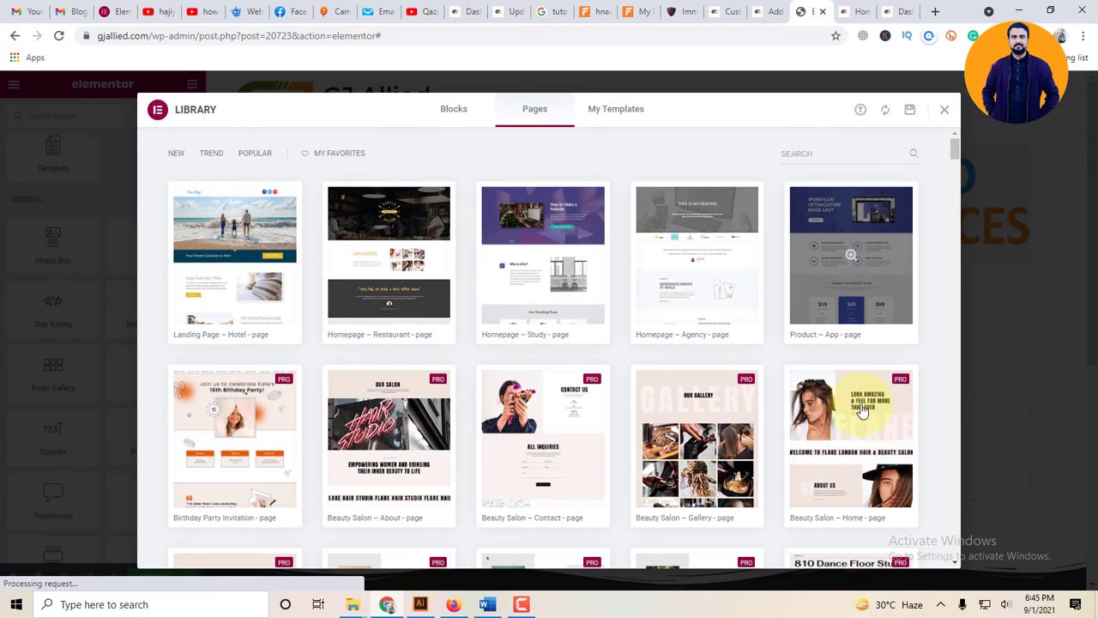
{"action": "scroll", "coordinate": [863, 411], "scroll_direction": "down", "scroll_amount": 2}
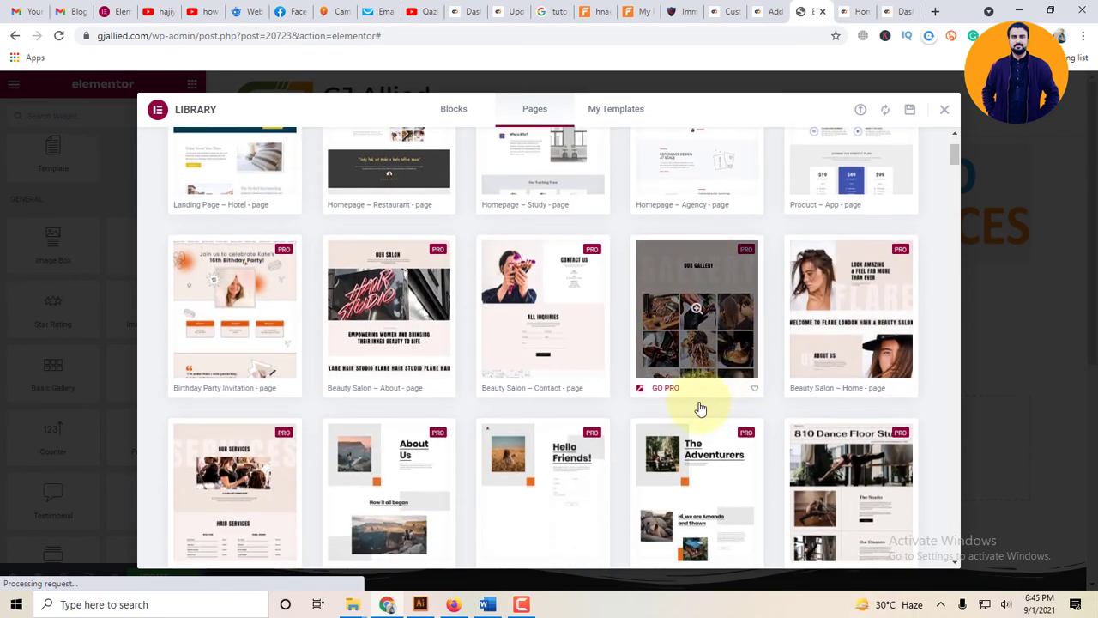
{"action": "scroll", "coordinate": [628, 432], "scroll_direction": "down", "scroll_amount": 3}
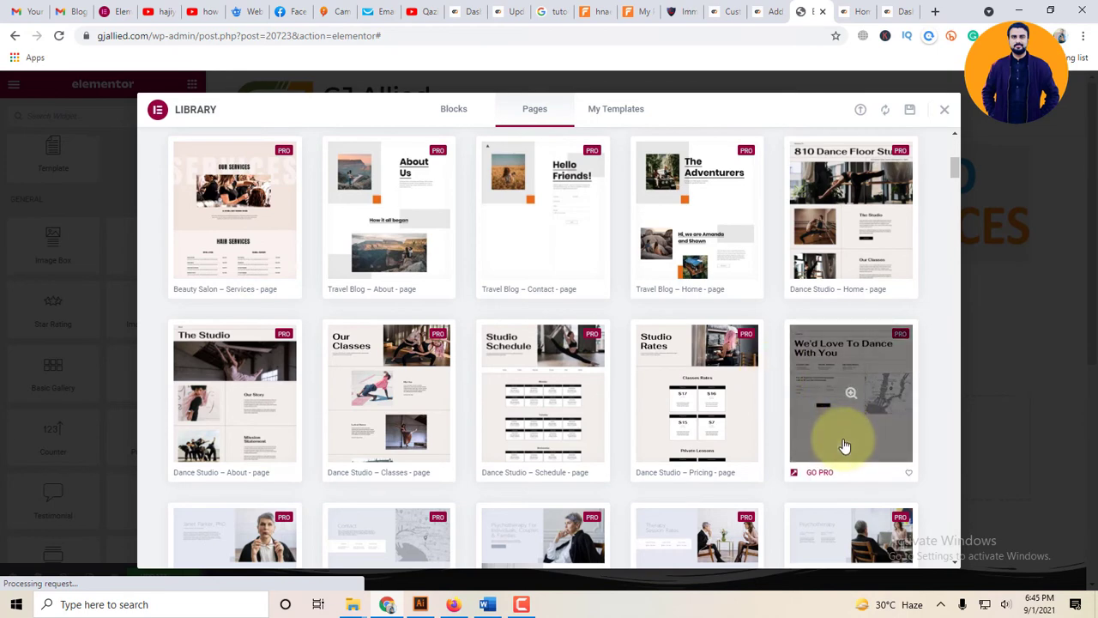
{"action": "scroll", "coordinate": [843, 447], "scroll_direction": "down", "scroll_amount": 1}
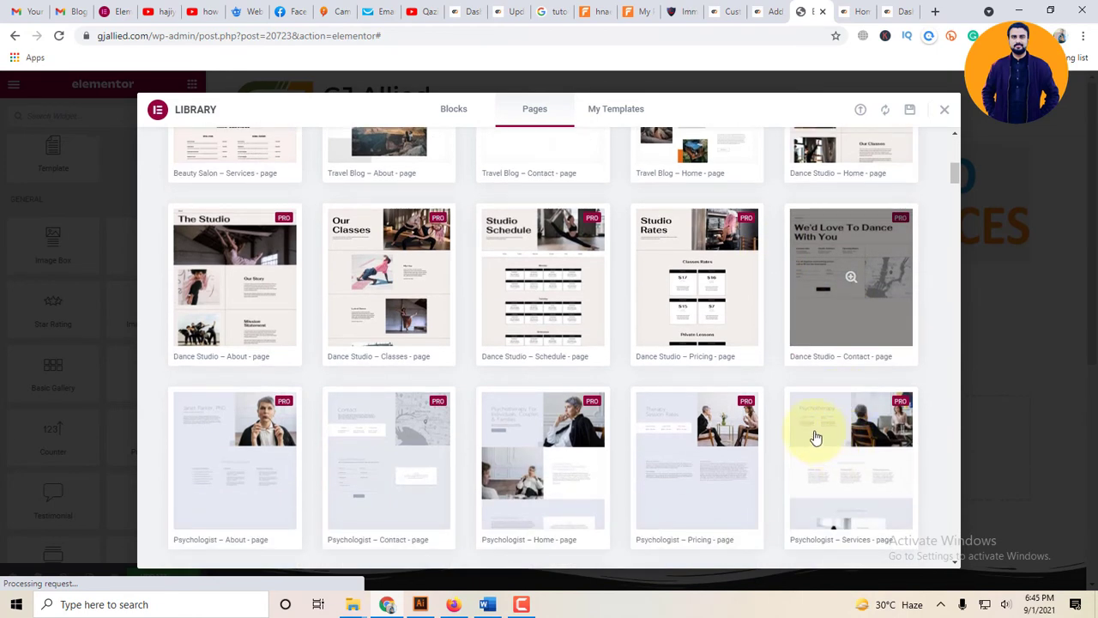
{"action": "scroll", "coordinate": [742, 371], "scroll_direction": "down", "scroll_amount": 1}
{"action": "scroll", "coordinate": [741, 363], "scroll_direction": "up", "scroll_amount": 5}
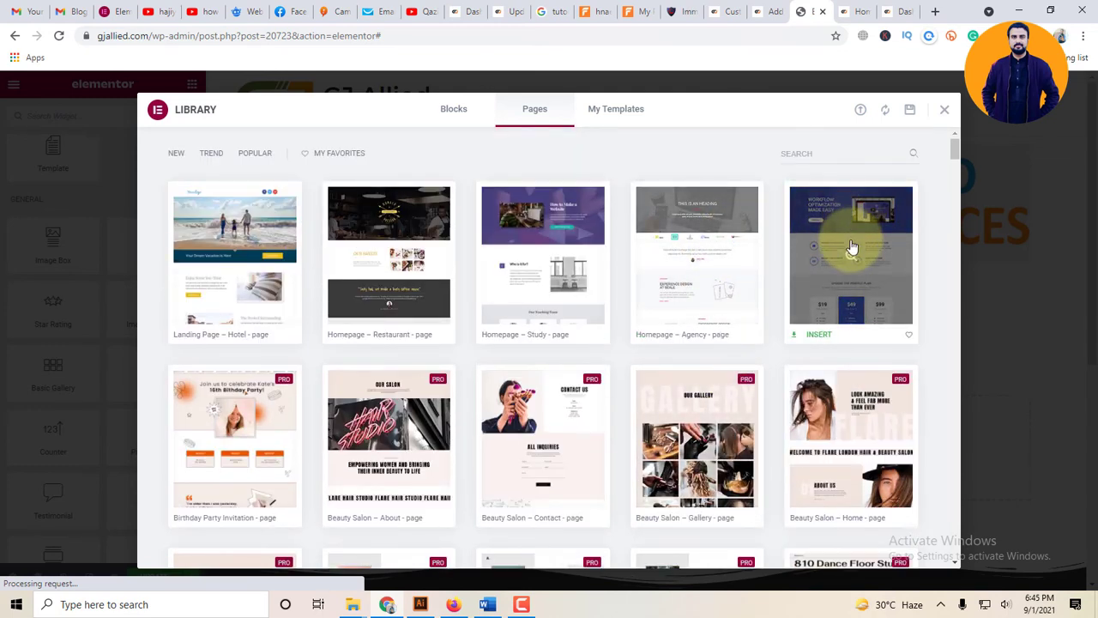
{"action": "left_click", "coordinate": [858, 258]}
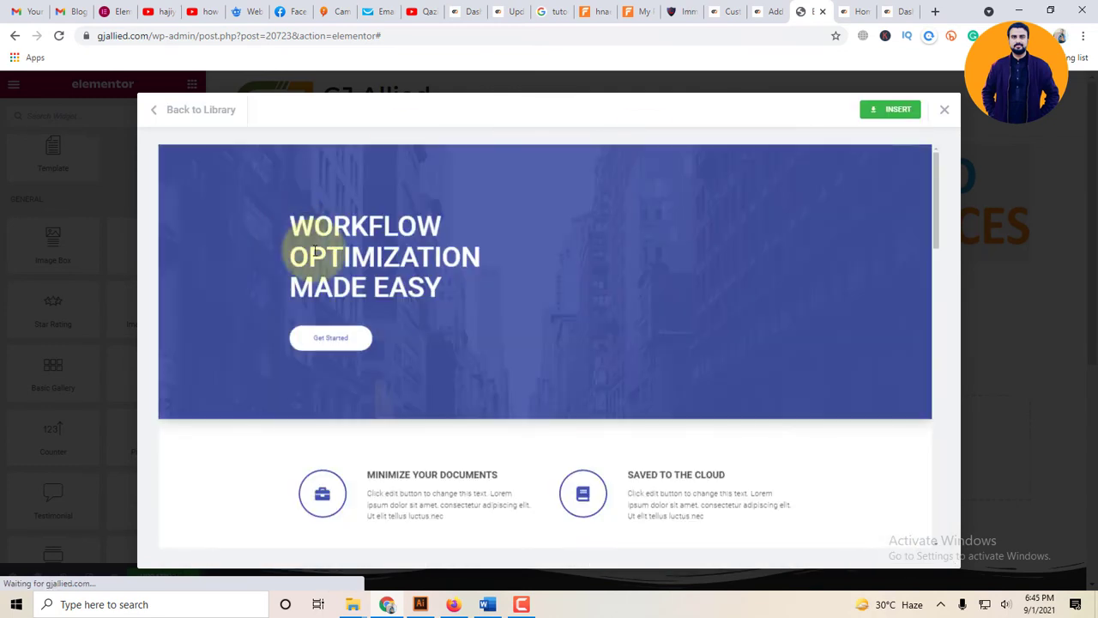
{"action": "left_click", "coordinate": [901, 121]}
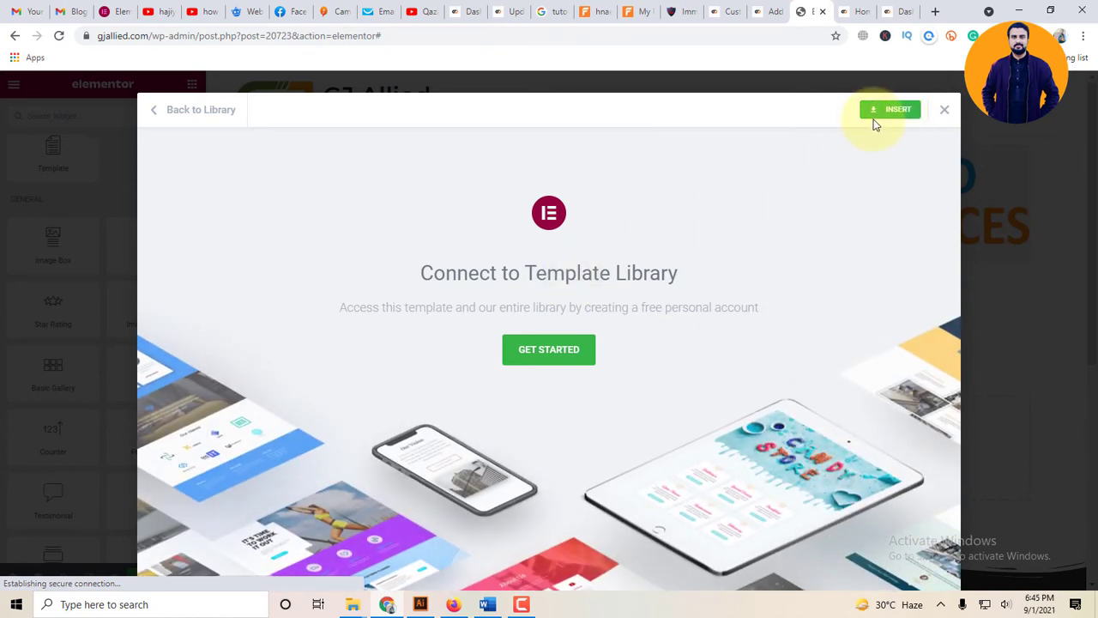
Start connecting to the Template Library and bring up the Elementor login page.
{"action": "left_click", "coordinate": [571, 354]}
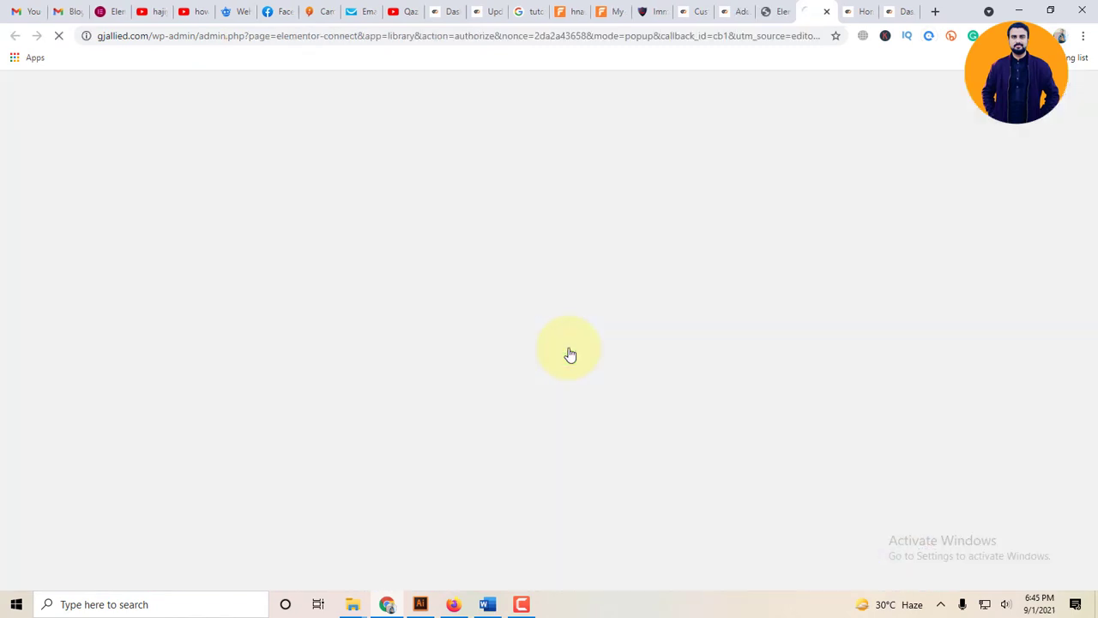
{"action": "left_click", "coordinate": [783, 12]}
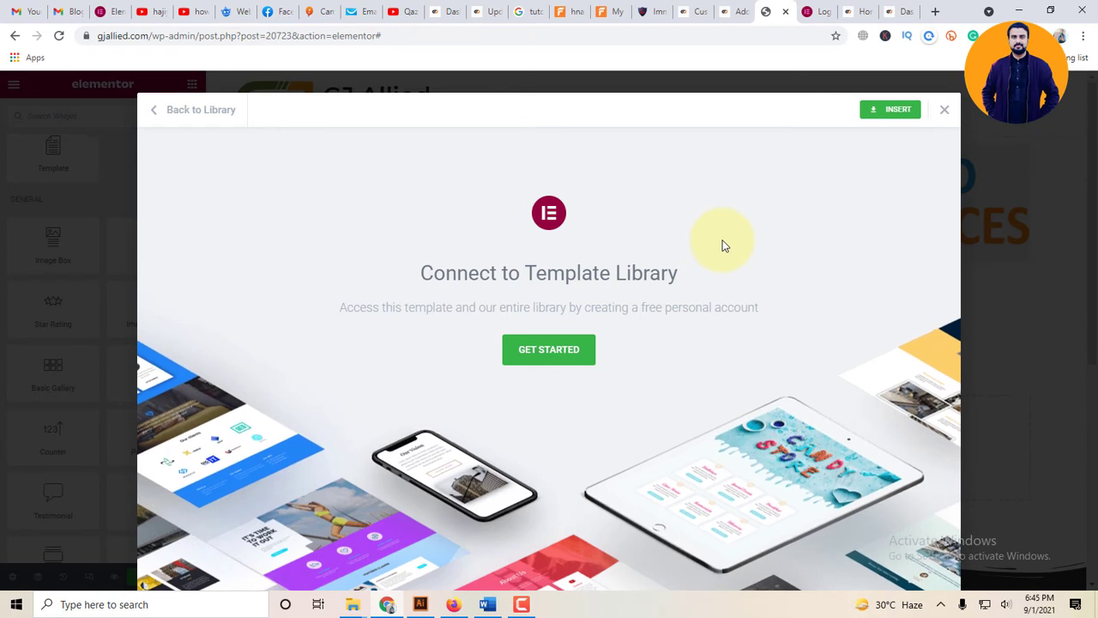
{"action": "left_click", "coordinate": [810, 12]}
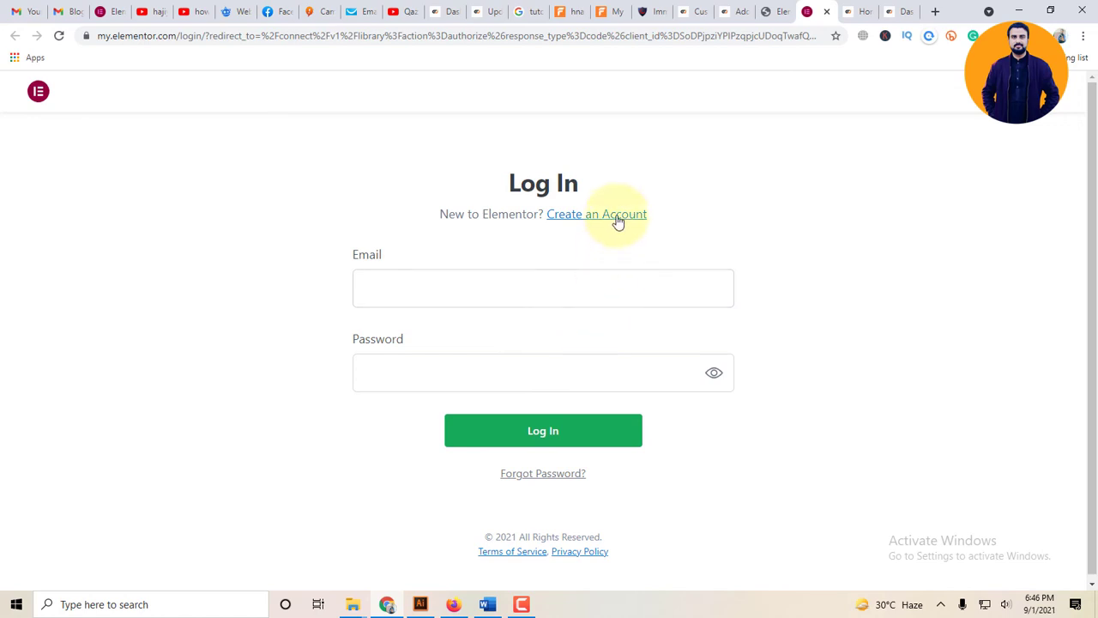
Try to log in to Elementor with the account e-mail and password.
{"action": "left_click", "coordinate": [580, 285]}
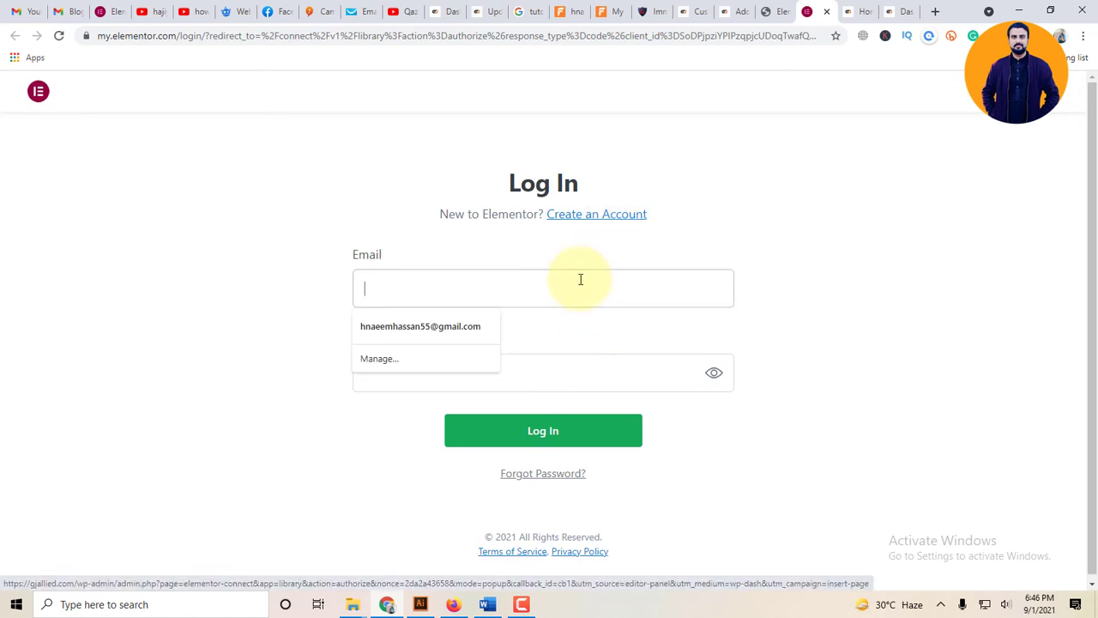
{"action": "left_click", "coordinate": [450, 327]}
{"action": "left_click", "coordinate": [461, 373]}
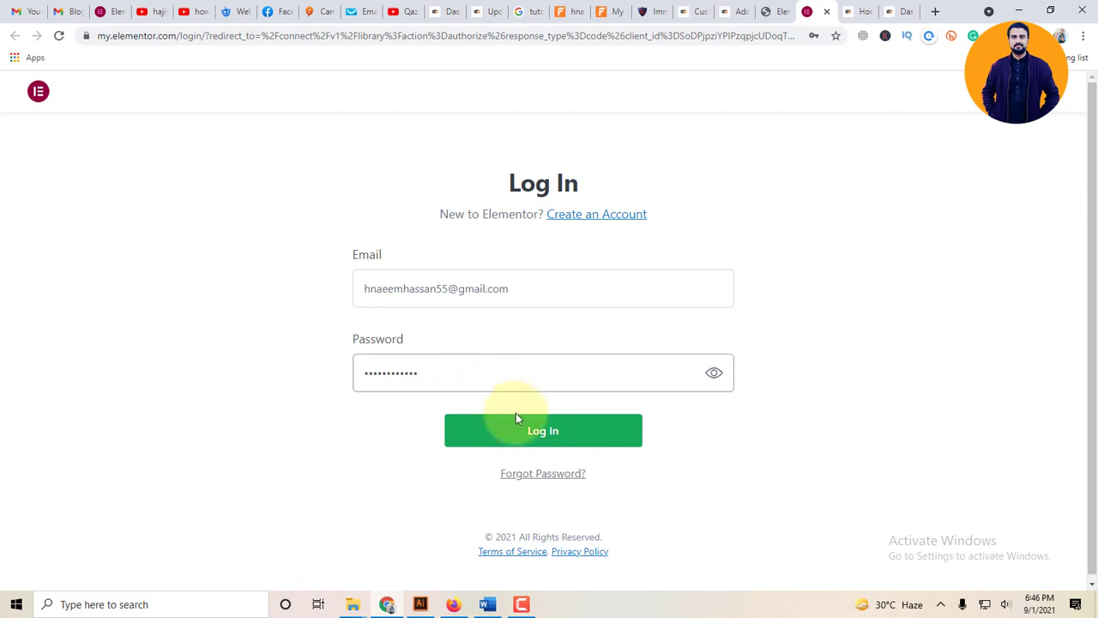
{"action": "left_click", "coordinate": [622, 430]}
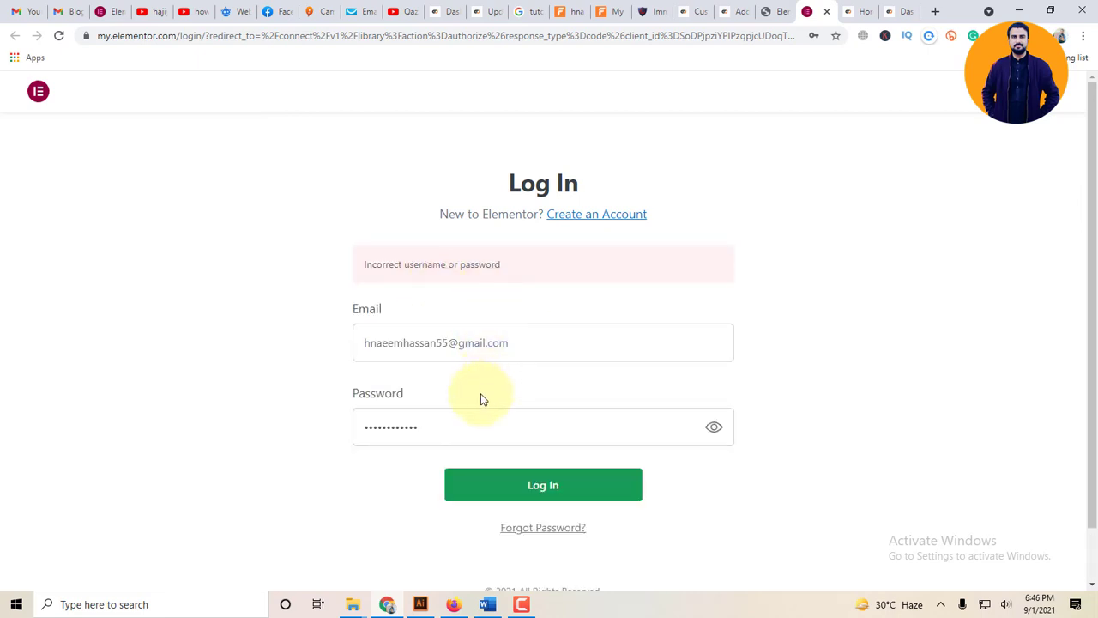
{"action": "left_click", "coordinate": [467, 415]}
{"action": "key", "text": "ctrl+a"}
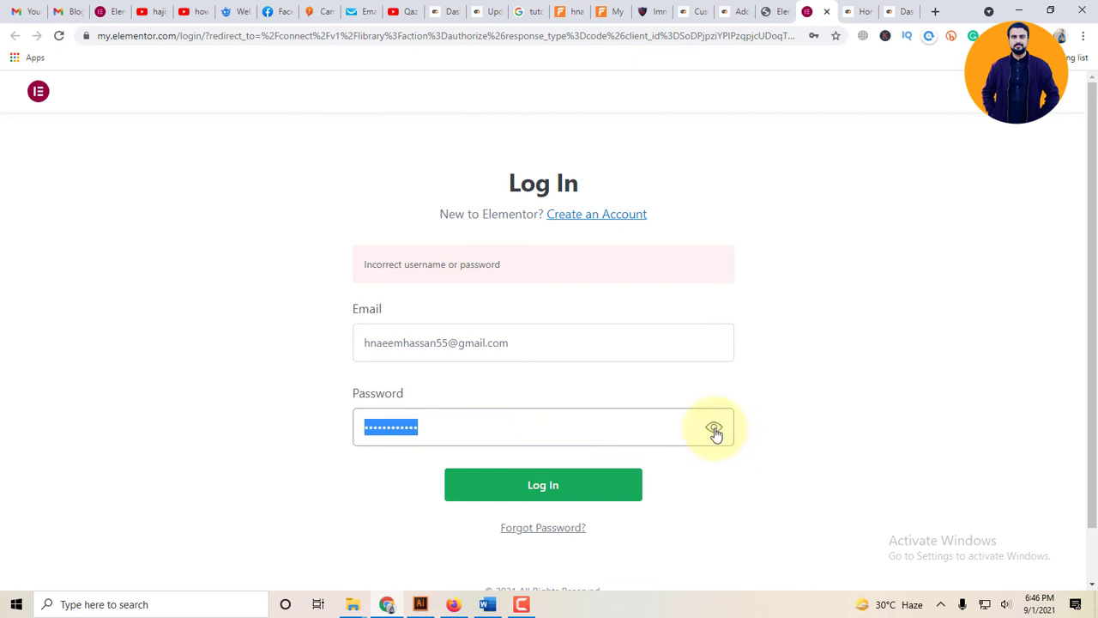
{"action": "left_click", "coordinate": [511, 339]}
{"action": "key", "text": "ctrl+a"}
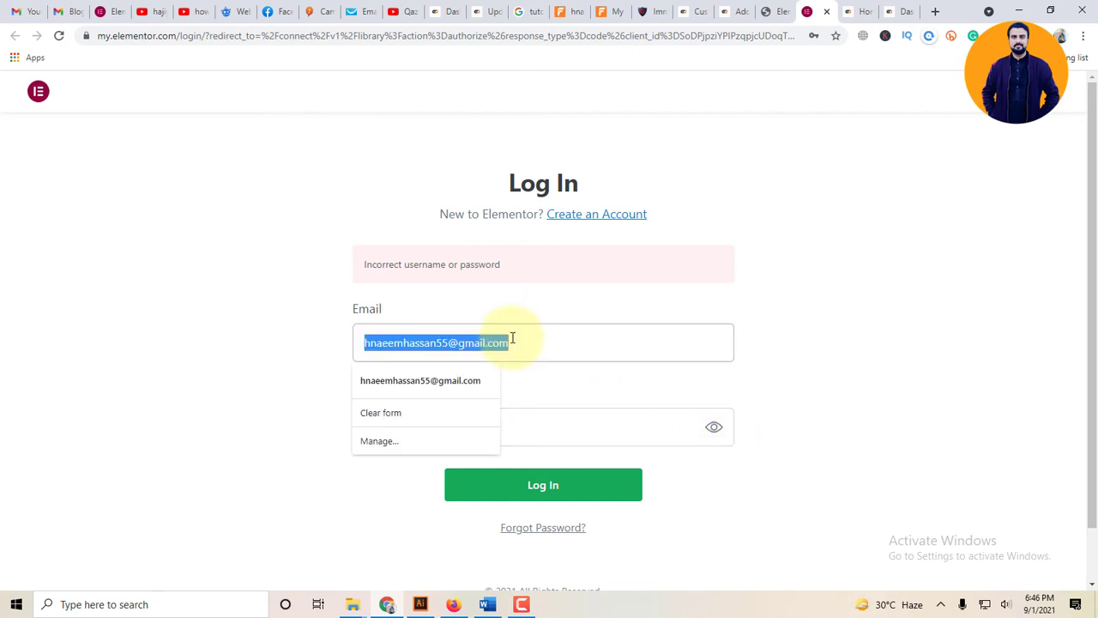
Switch to creating an account, fill in the e-mail and a password, and submit the sign-up form.
{"action": "left_click", "coordinate": [593, 217]}
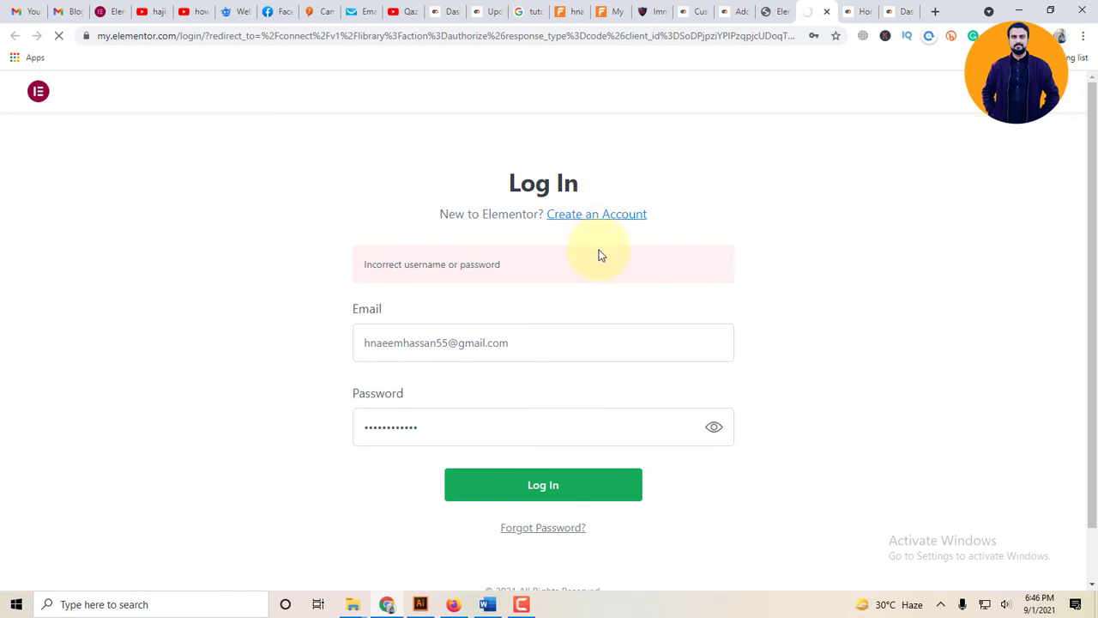
{"action": "left_click", "coordinate": [507, 302]}
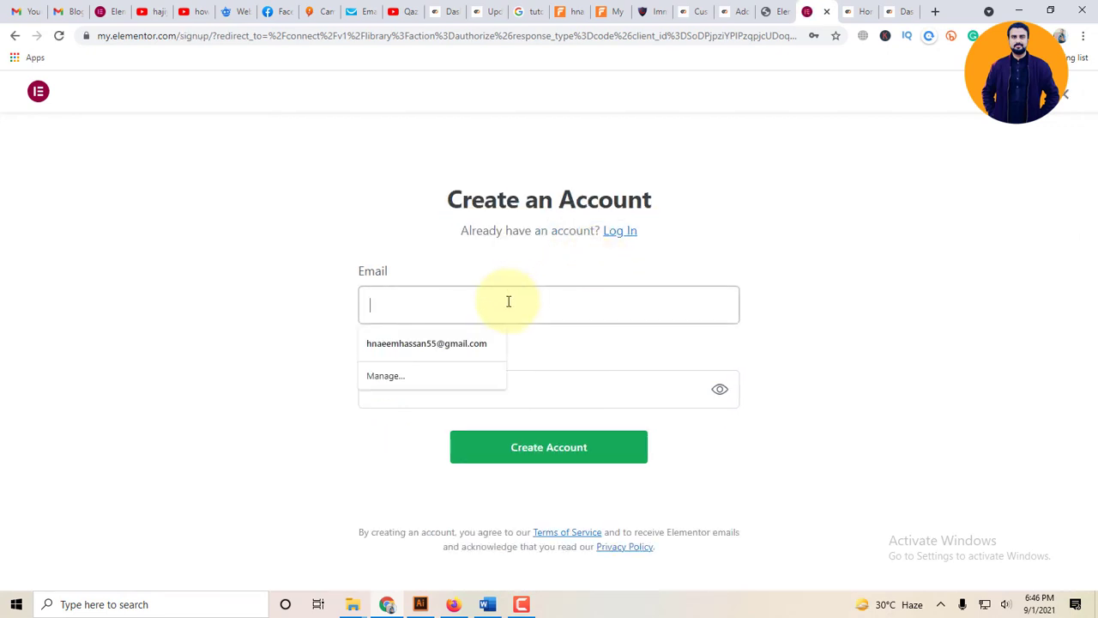
{"action": "left_click", "coordinate": [488, 343]}
{"action": "left_click", "coordinate": [488, 382]}
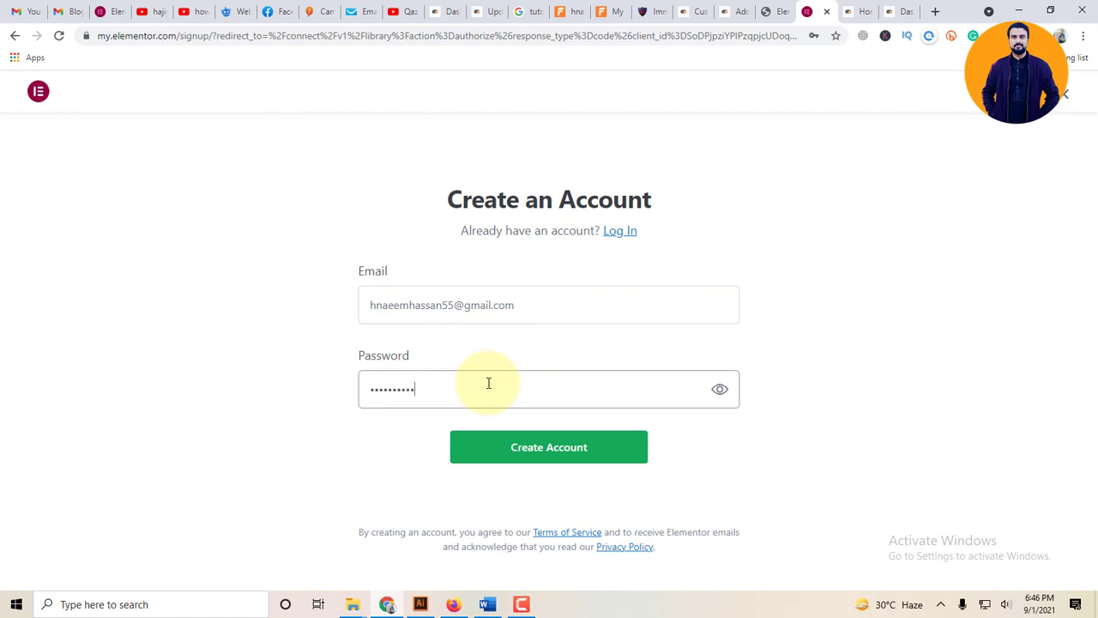
{"action": "left_click", "coordinate": [601, 447]}
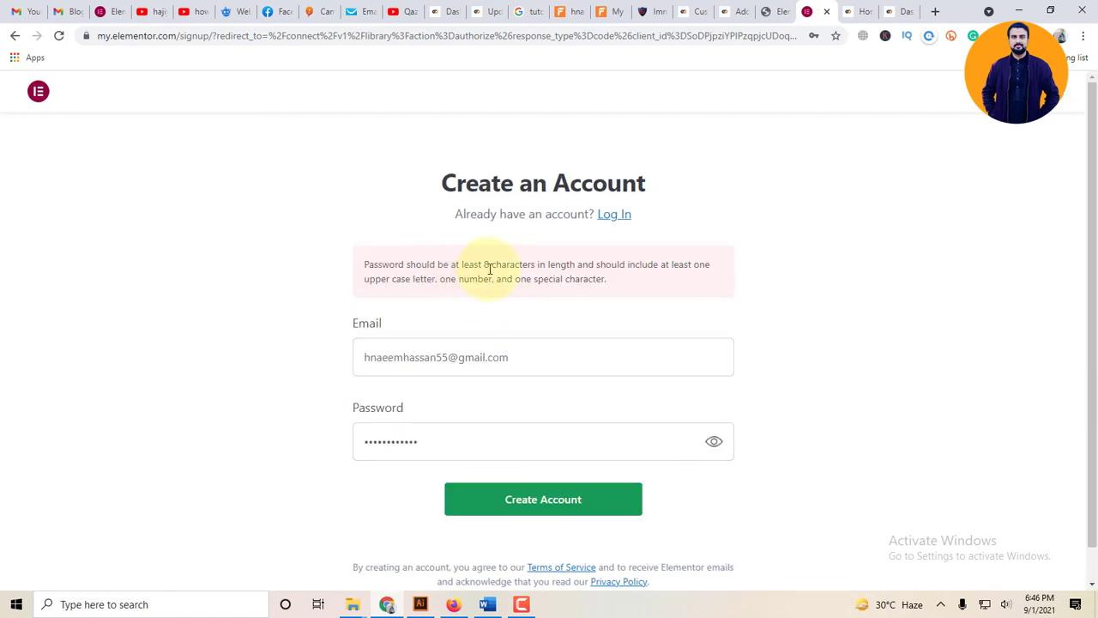
Revise the account password, try to create the account again and reveal the entered password.
{"action": "left_click", "coordinate": [367, 442]}
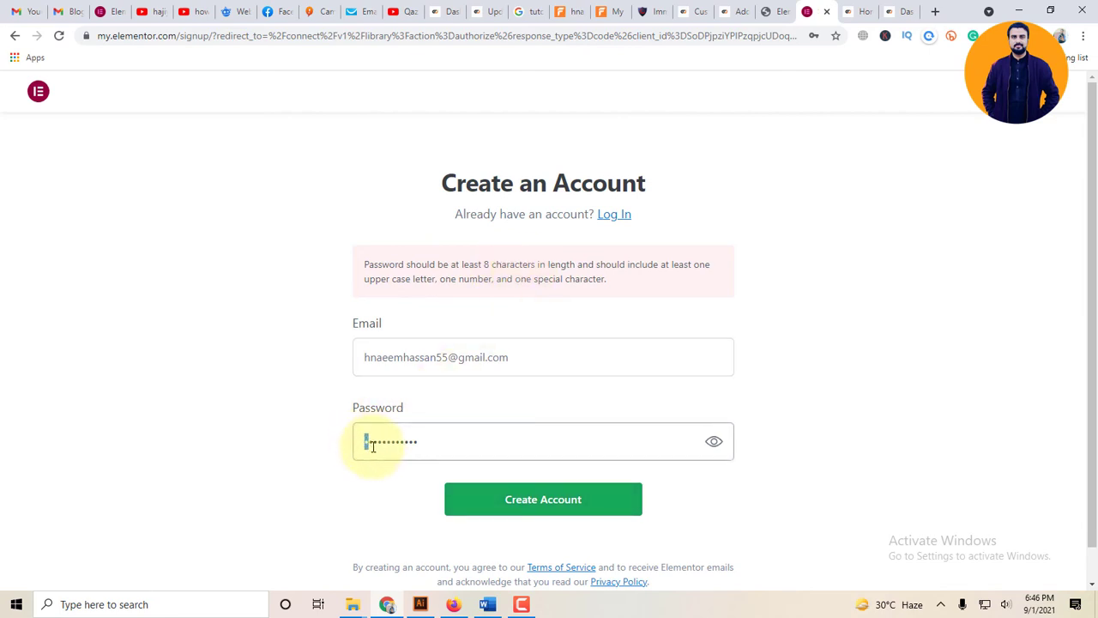
{"action": "left_click", "coordinate": [564, 504]}
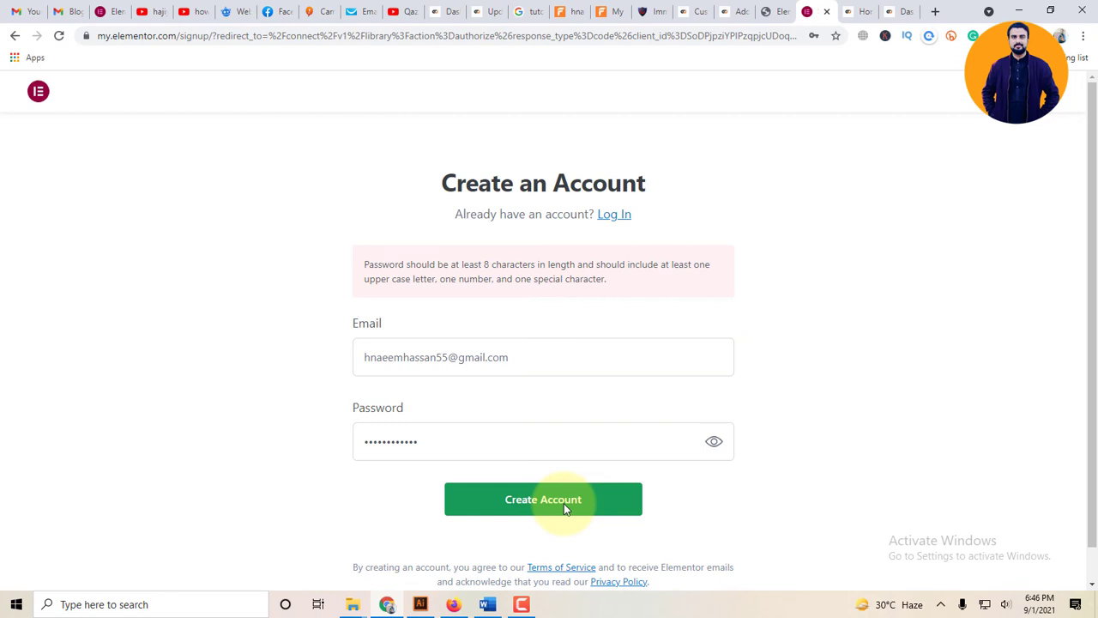
{"action": "left_click", "coordinate": [532, 451]}
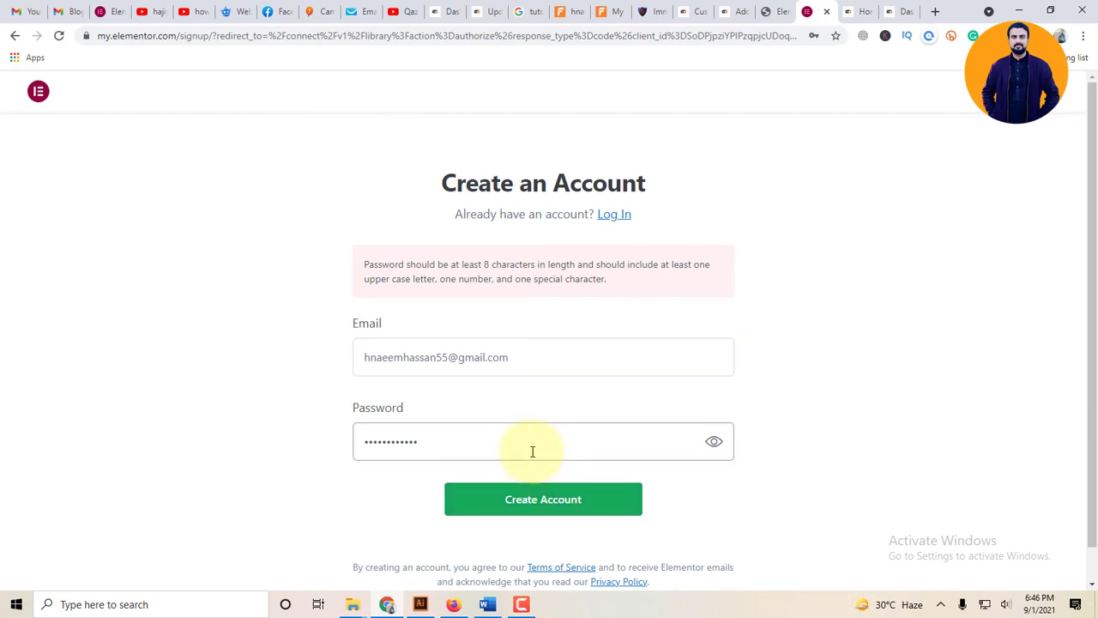
{"action": "left_click", "coordinate": [714, 441]}
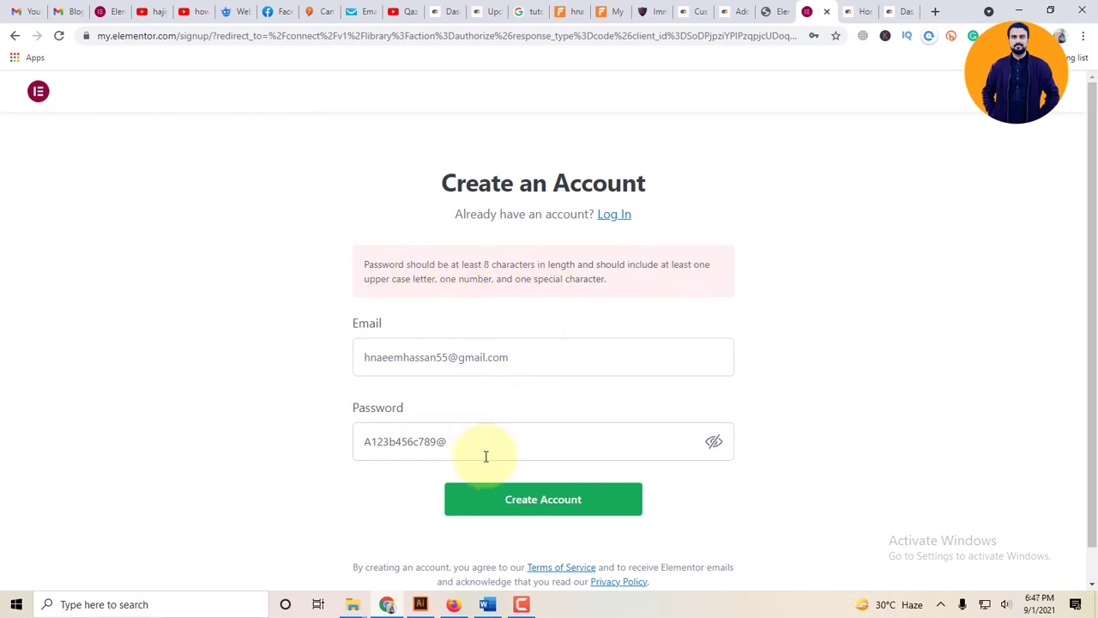
Submit the Elementor account sign-up, saving the credentials in the browser, and connect the site to the Template Library.
{"action": "left_click", "coordinate": [547, 497]}
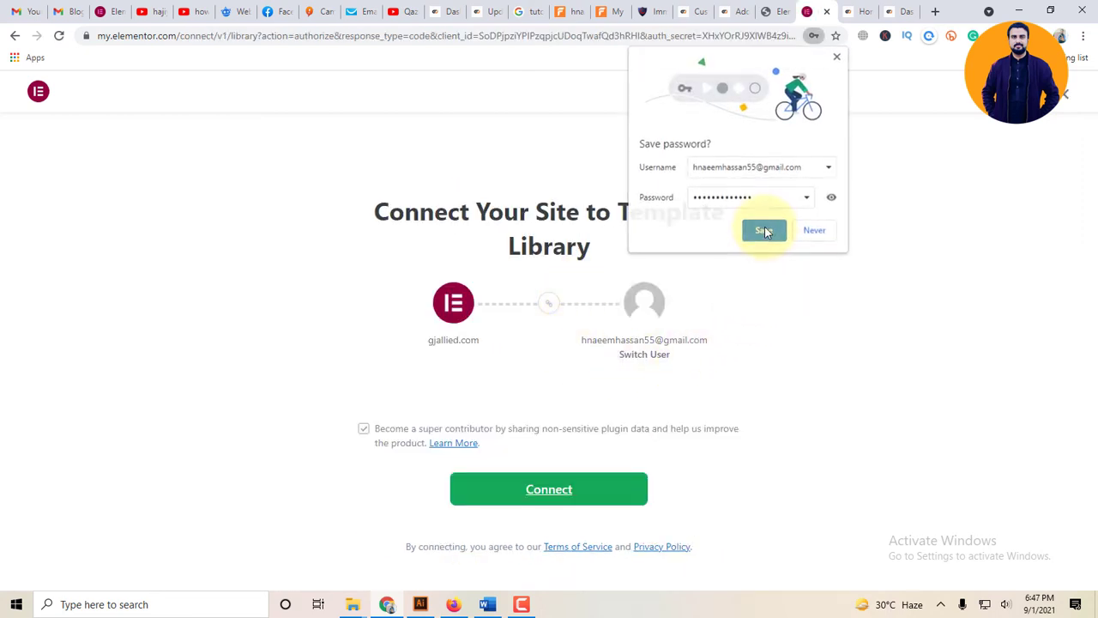
{"action": "left_click", "coordinate": [762, 230]}
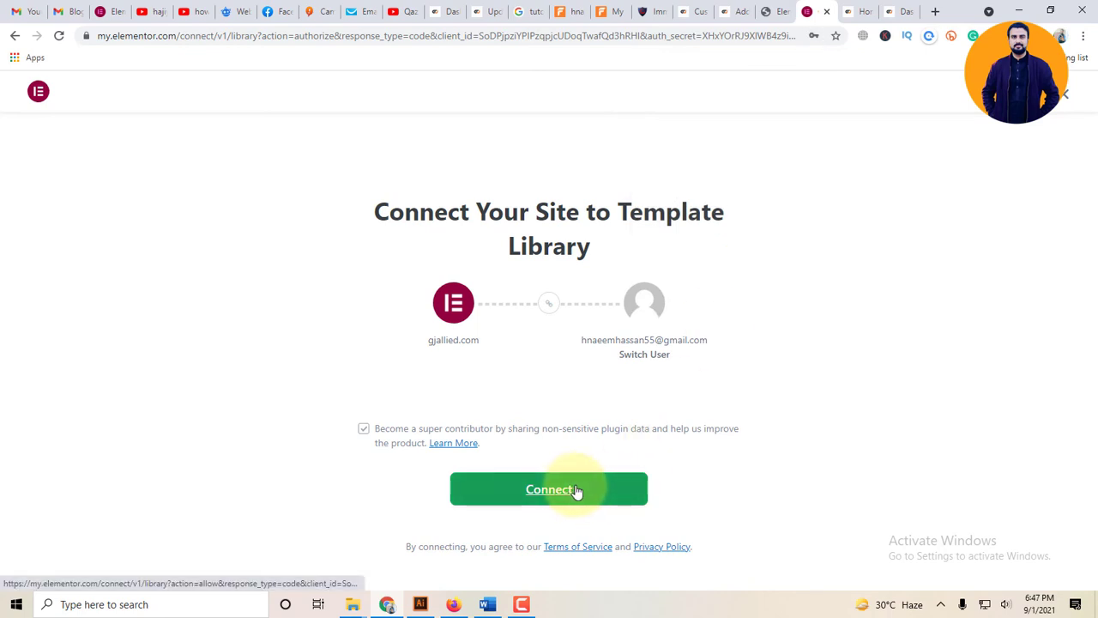
{"action": "left_click", "coordinate": [575, 490]}
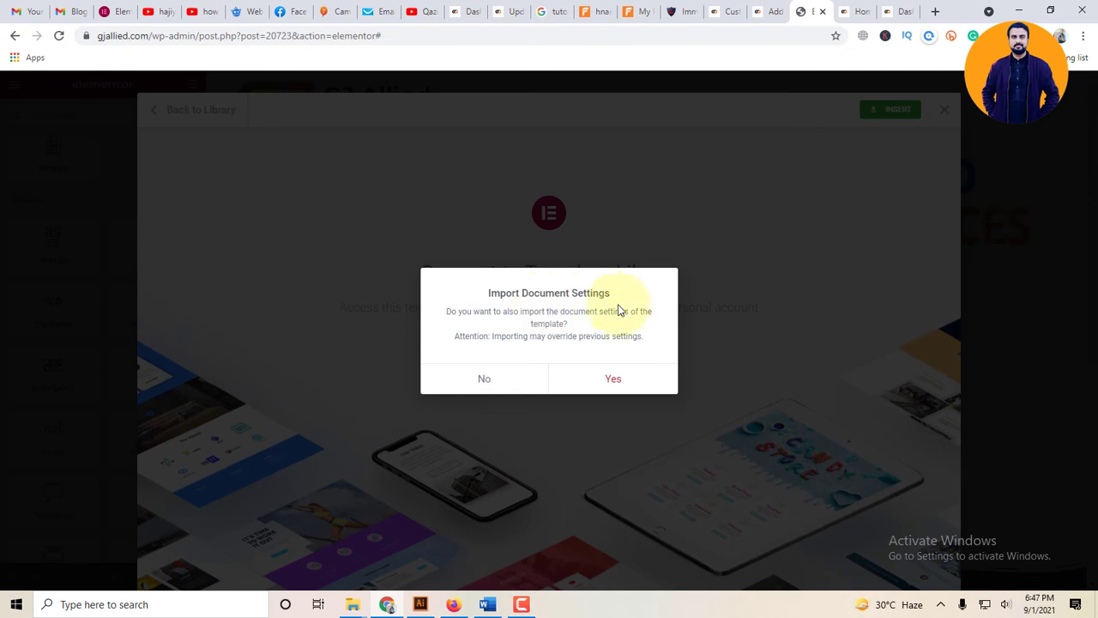
Insert the chosen library template into the page together with its document settings.
{"action": "left_click", "coordinate": [641, 383]}
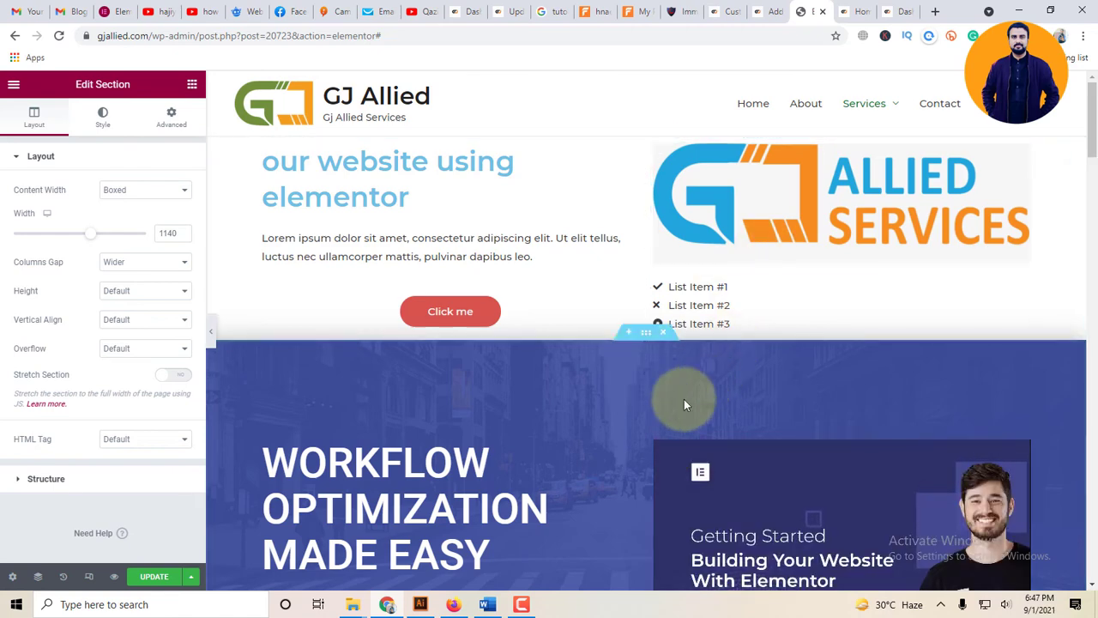
{"action": "scroll", "coordinate": [684, 399], "scroll_direction": "down", "scroll_amount": 3}
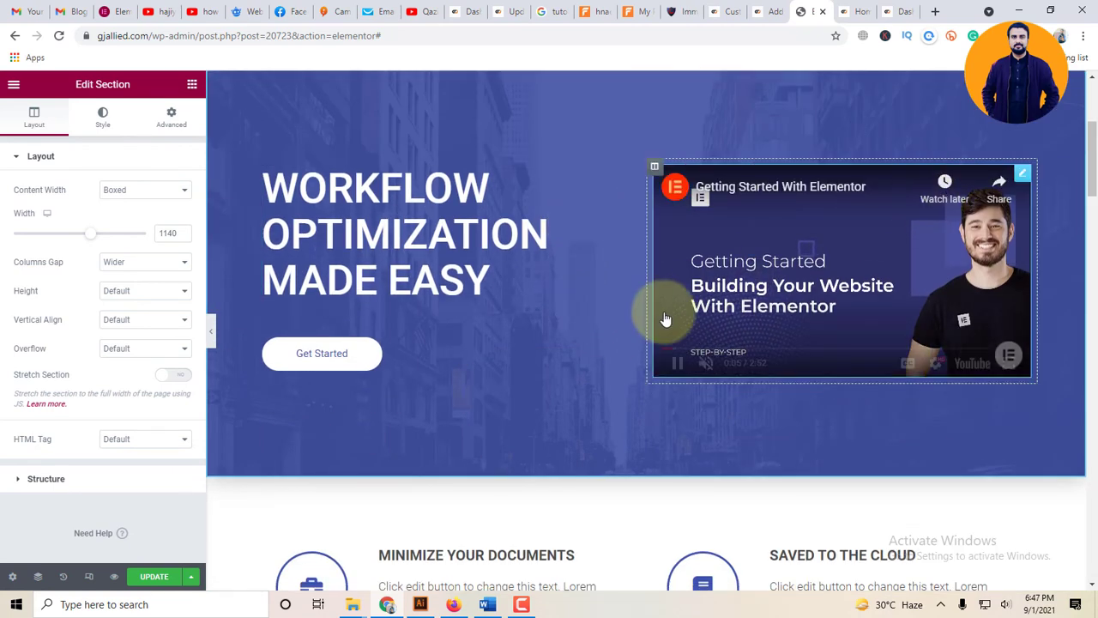
{"action": "scroll", "coordinate": [667, 310], "scroll_direction": "down", "scroll_amount": 5}
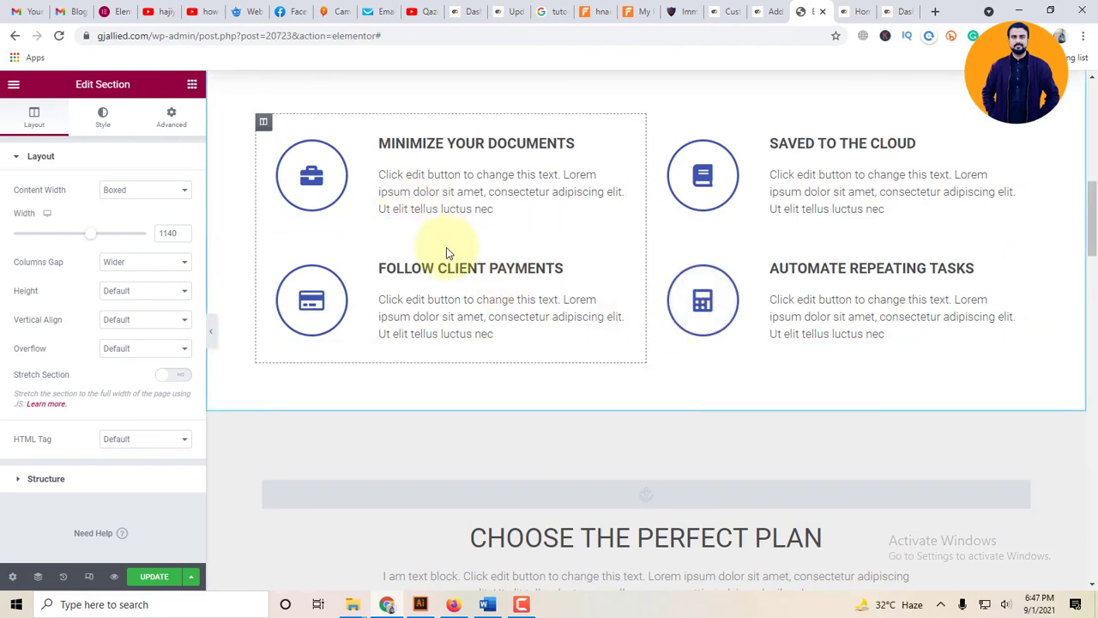
Delete the original section above the template that holds the heading, button, Allied Services image and icon list.
{"action": "scroll", "coordinate": [446, 247], "scroll_direction": "up", "scroll_amount": 6}
{"action": "scroll", "coordinate": [613, 162], "scroll_direction": "up", "scroll_amount": 1}
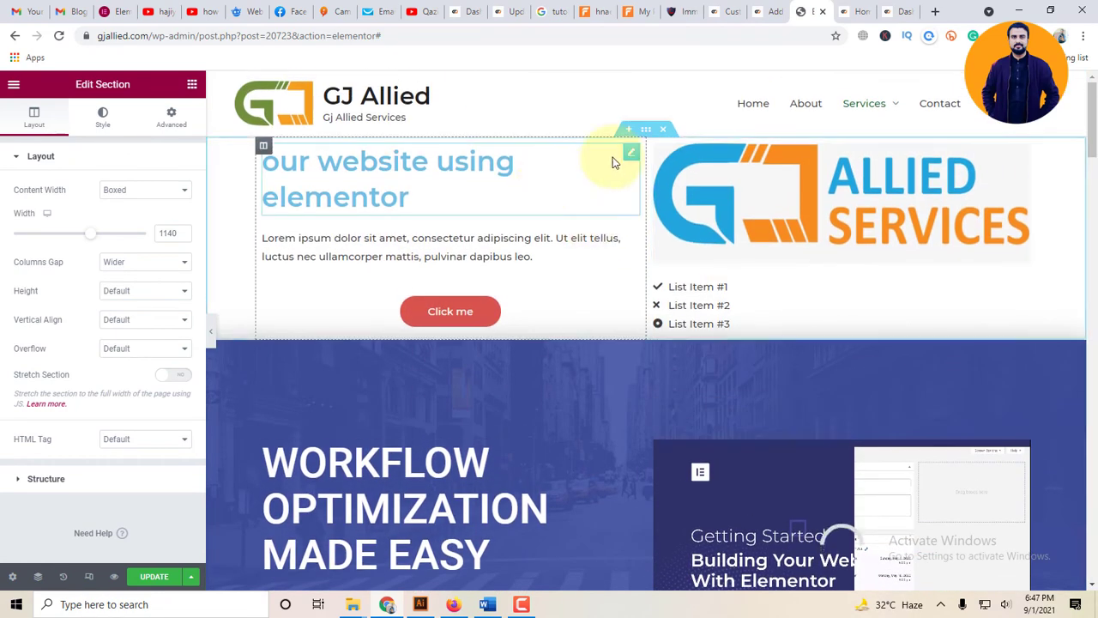
{"action": "mouse_move", "coordinate": [661, 150]}
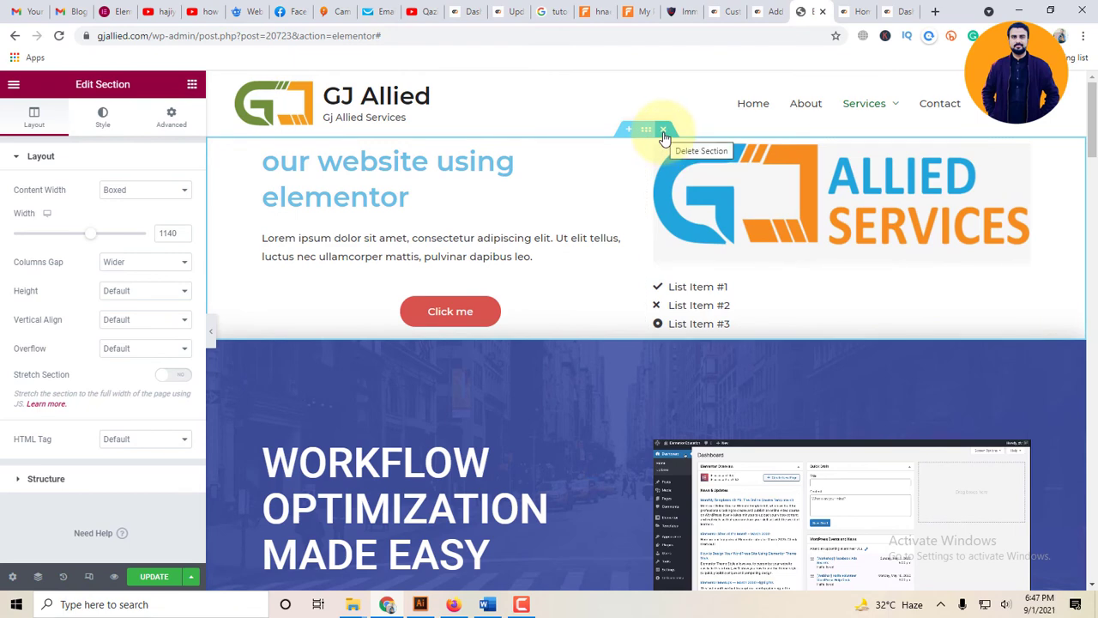
{"action": "left_click", "coordinate": [663, 131]}
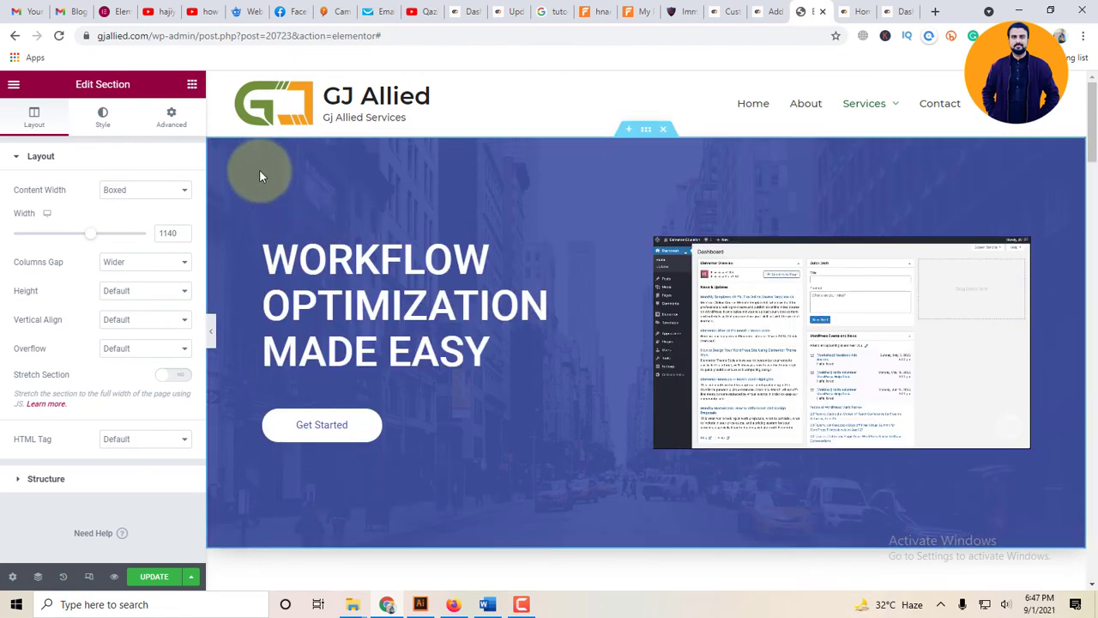
Replace the title of the template's hero heading with "Wordpress Website", split over two lines.
{"action": "scroll", "coordinate": [1004, 206], "scroll_direction": "down", "scroll_amount": 3}
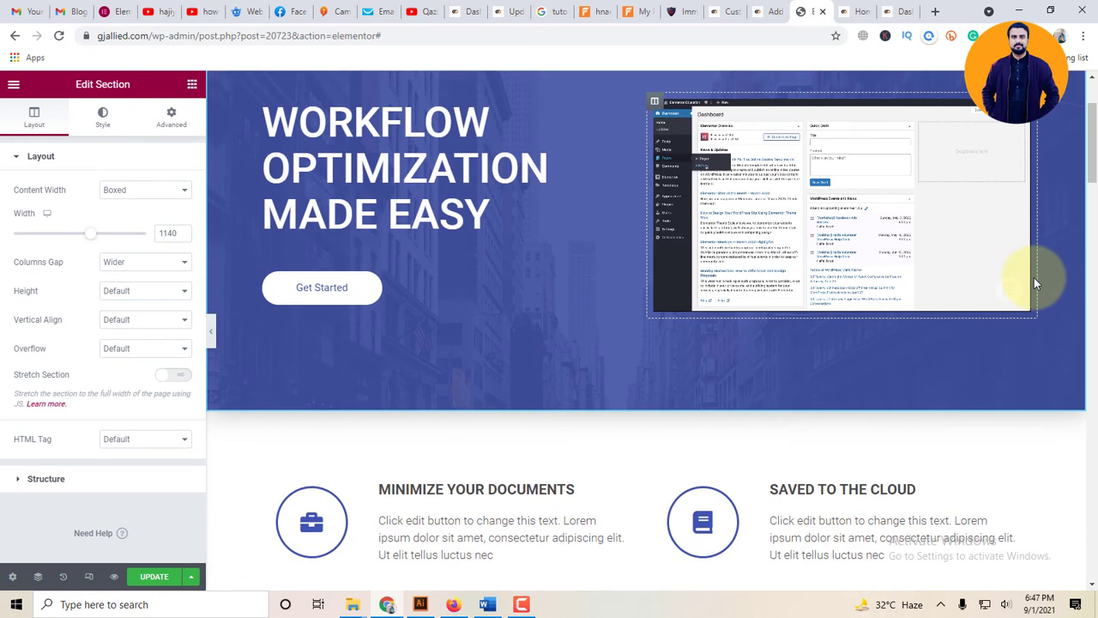
{"action": "scroll", "coordinate": [472, 232], "scroll_direction": "up", "scroll_amount": 3}
{"action": "left_click", "coordinate": [395, 193]}
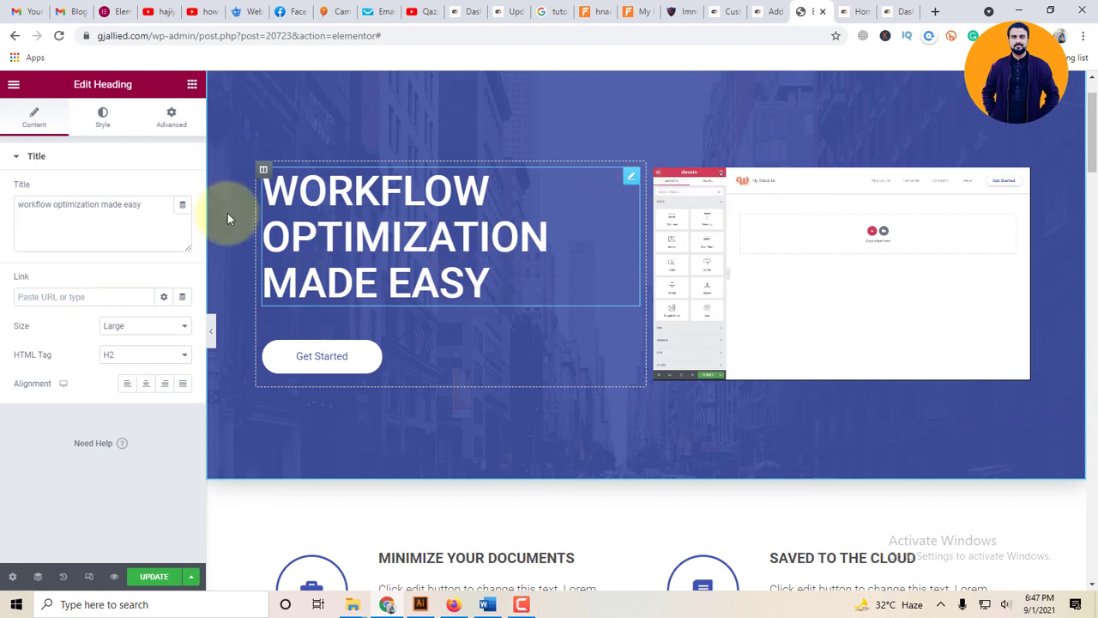
{"action": "left_click", "coordinate": [97, 209]}
{"action": "triple_click", "coordinate": [98, 209]}
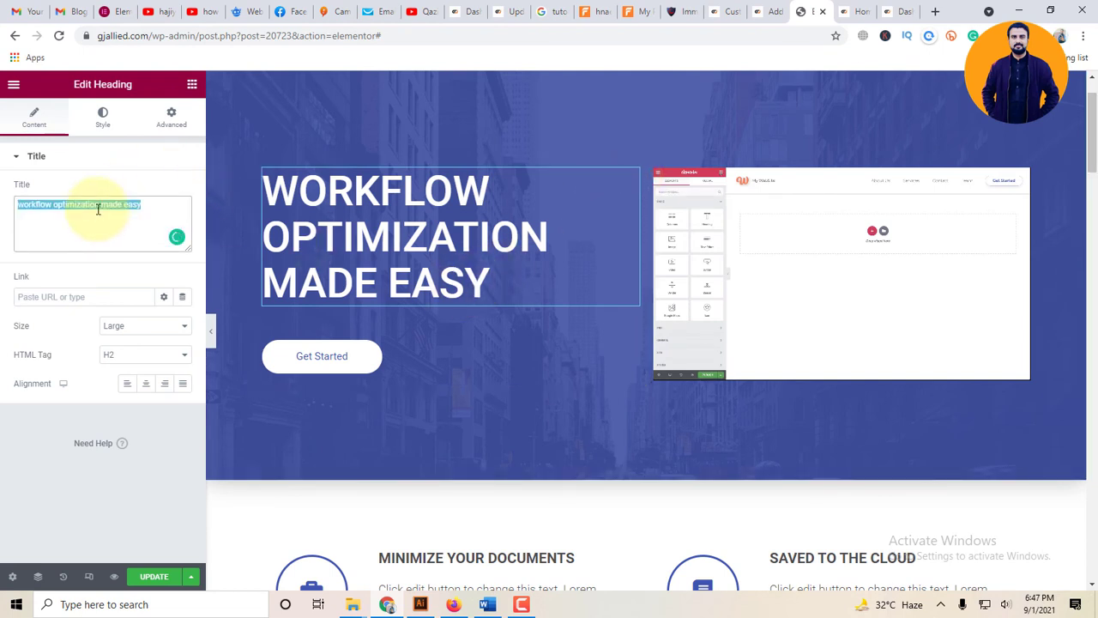
{"action": "type", "text": "Wordp"}
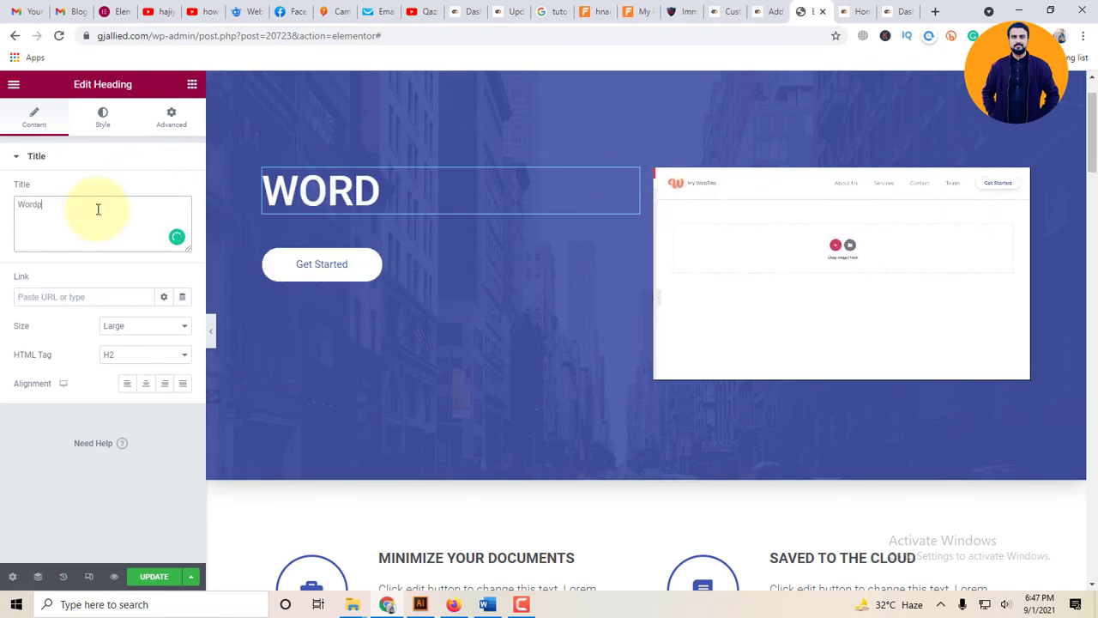
{"action": "type", "text": "ress"}
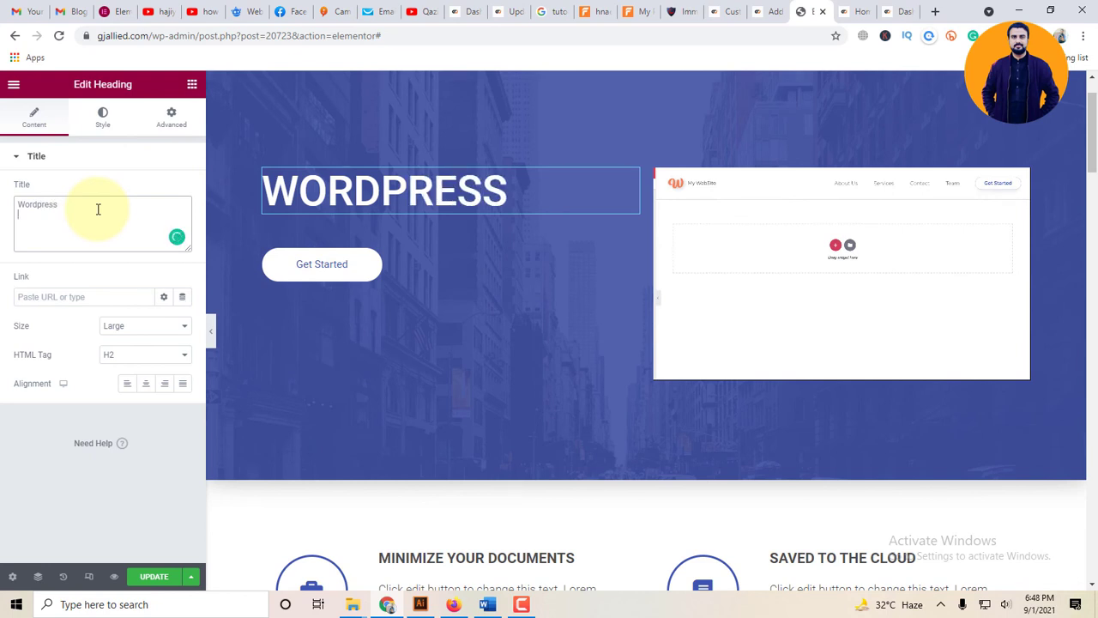
{"action": "type", "text": " Webs"}
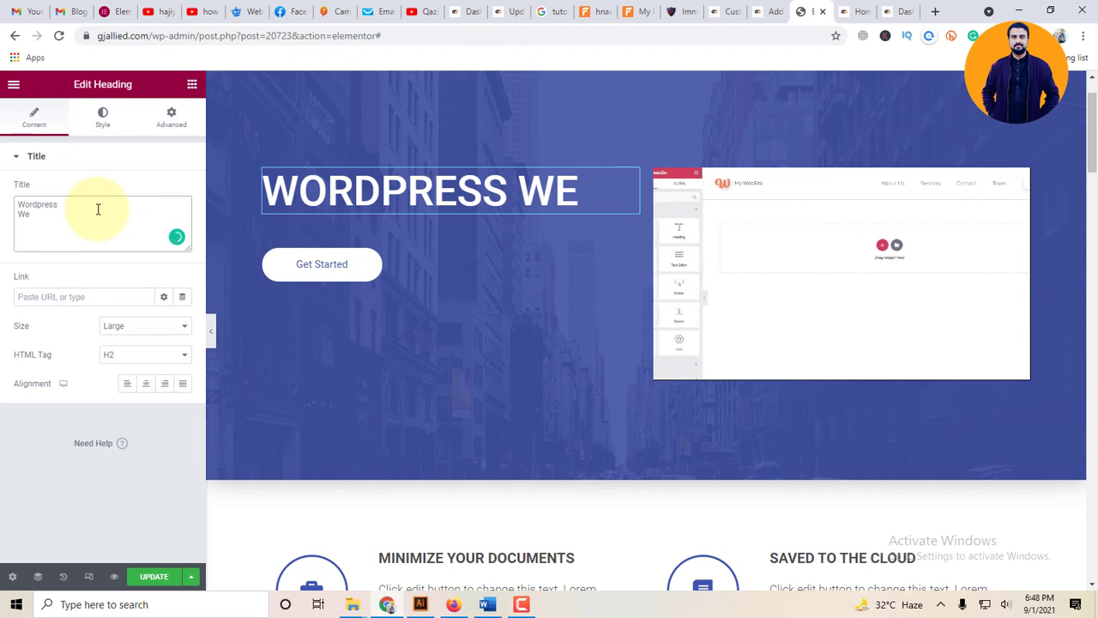
{"action": "type", "text": "ite"}
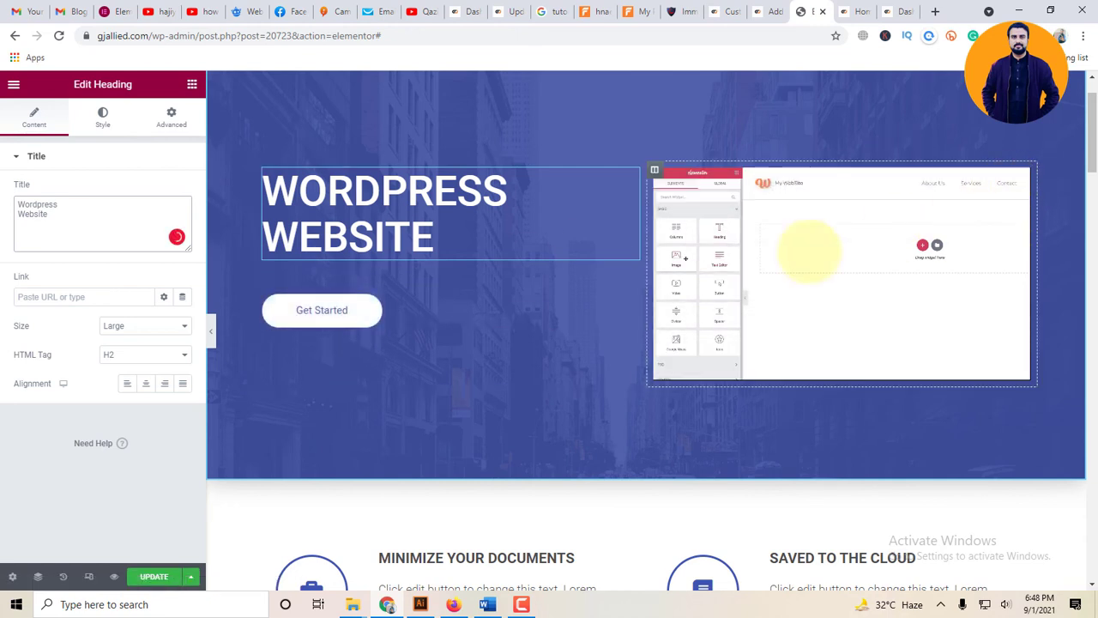
Look through the template's feature and pricing sections and the available Elementor widgets down to the General group.
{"action": "scroll", "coordinate": [654, 291], "scroll_direction": "down", "scroll_amount": 1}
{"action": "scroll", "coordinate": [654, 291], "scroll_direction": "down", "scroll_amount": 3}
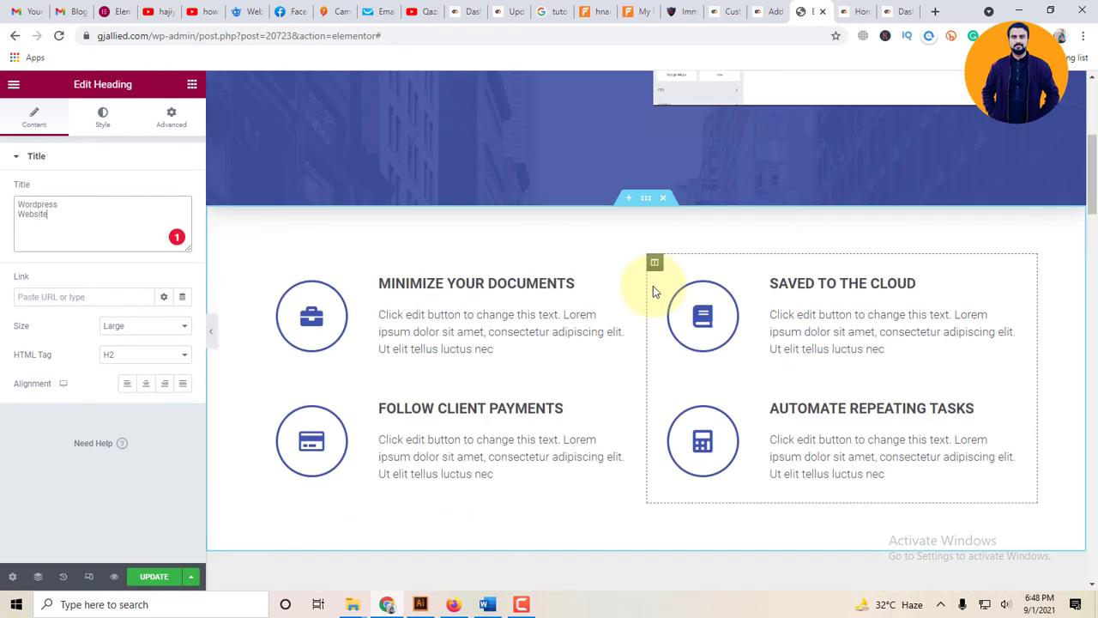
{"action": "scroll", "coordinate": [625, 289], "scroll_direction": "down", "scroll_amount": 9}
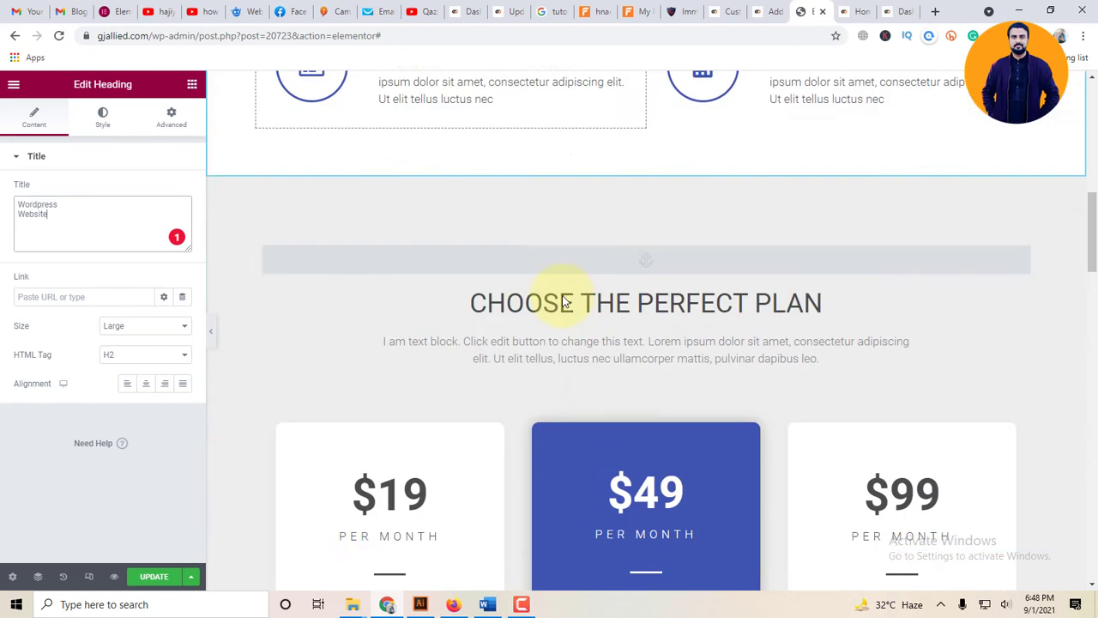
{"action": "scroll", "coordinate": [457, 245], "scroll_direction": "up", "scroll_amount": 2}
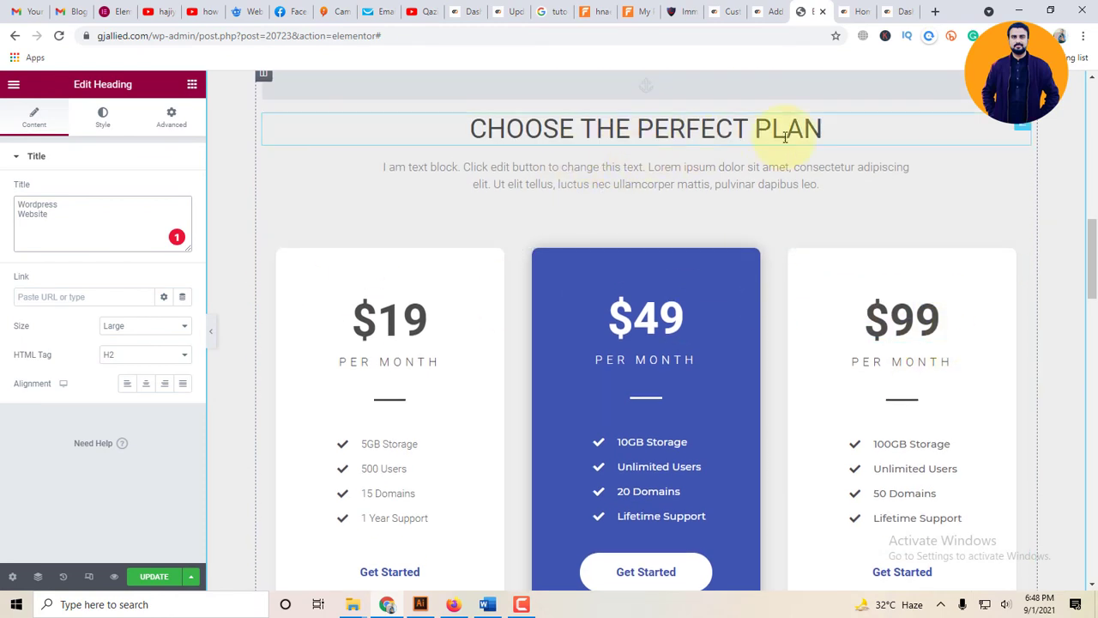
{"action": "scroll", "coordinate": [774, 214], "scroll_direction": "down", "scroll_amount": 2}
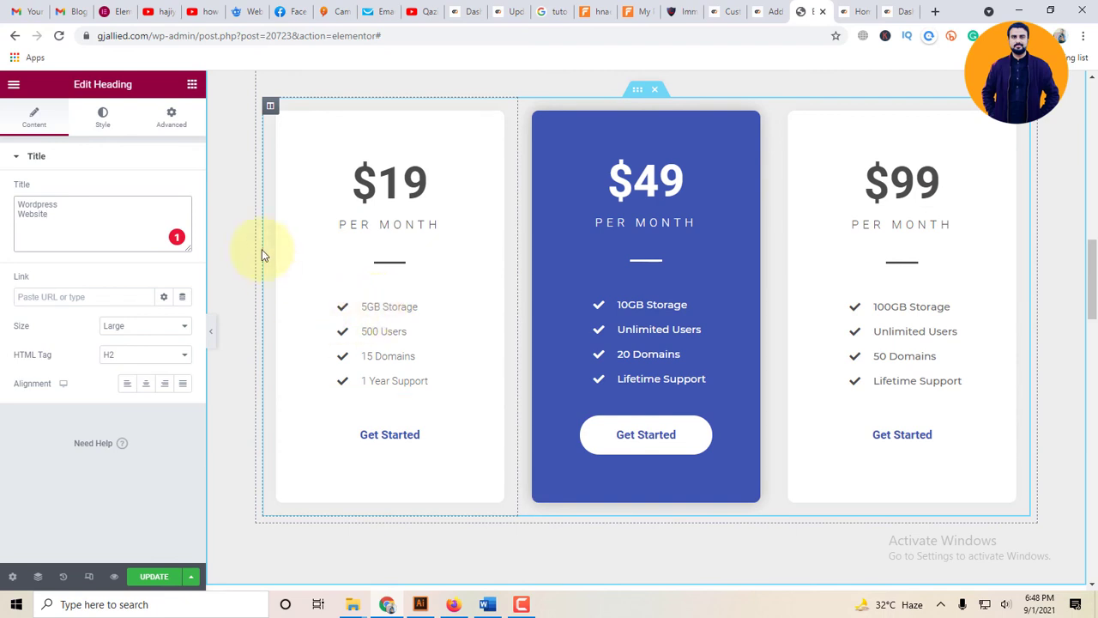
{"action": "left_click", "coordinate": [192, 84]}
{"action": "scroll", "coordinate": [154, 383], "scroll_direction": "down", "scroll_amount": 15}
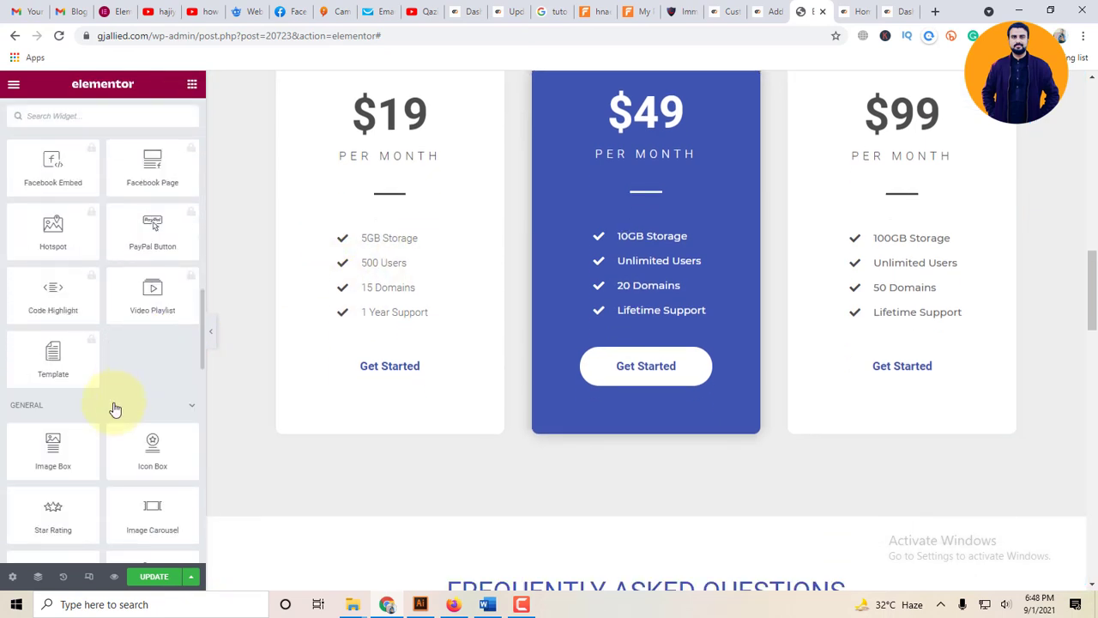
{"action": "scroll", "coordinate": [115, 403], "scroll_direction": "down", "scroll_amount": 3}
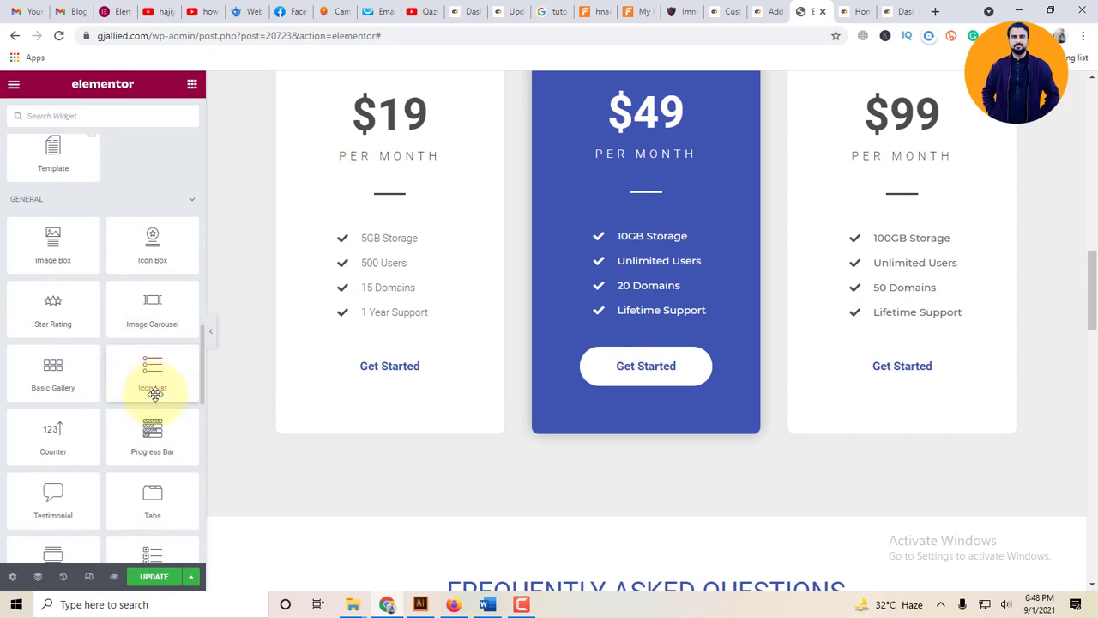
Shorten the first item of the $19 plan's icon list to "5GB" and update the page.
{"action": "left_click", "coordinate": [394, 238]}
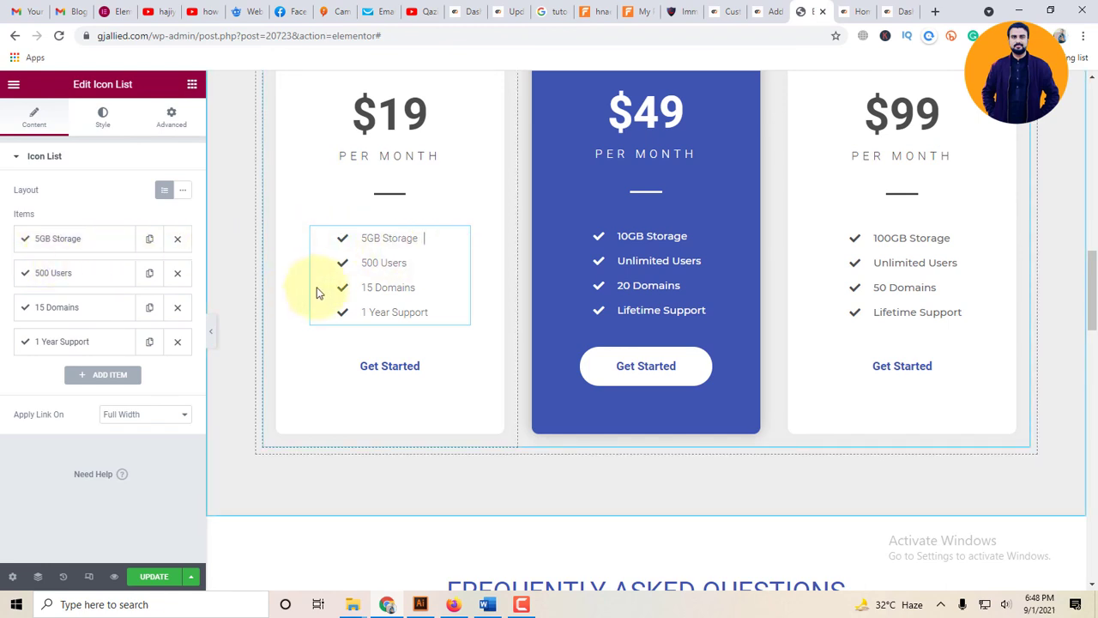
{"action": "left_click", "coordinate": [56, 239]}
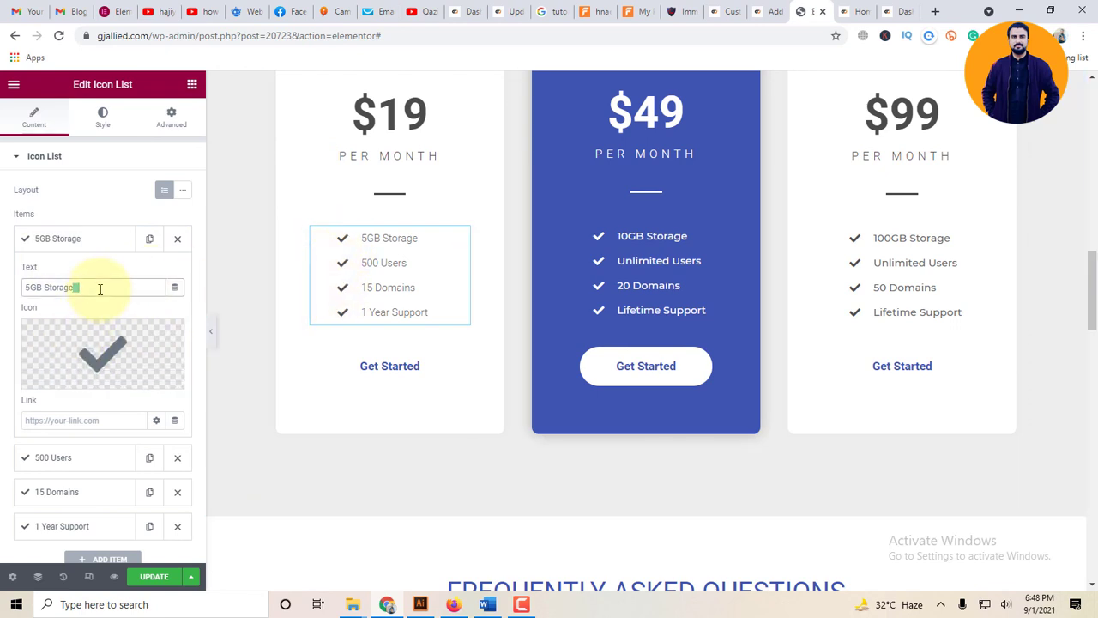
{"action": "key", "text": "BackSpace"}
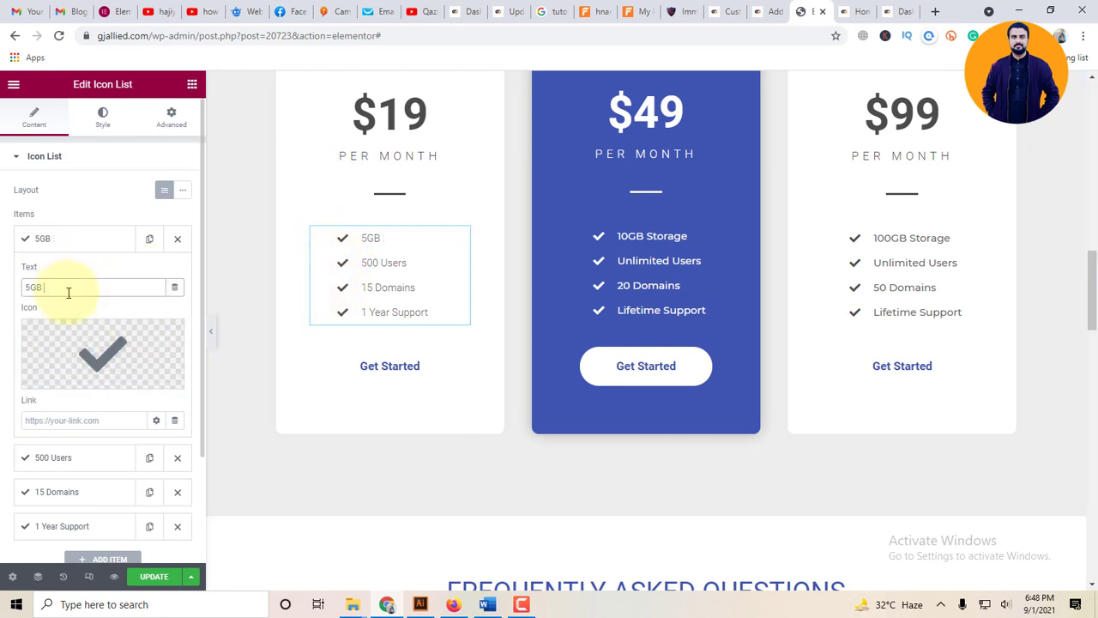
{"action": "scroll", "coordinate": [172, 375], "scroll_direction": "down", "scroll_amount": 3}
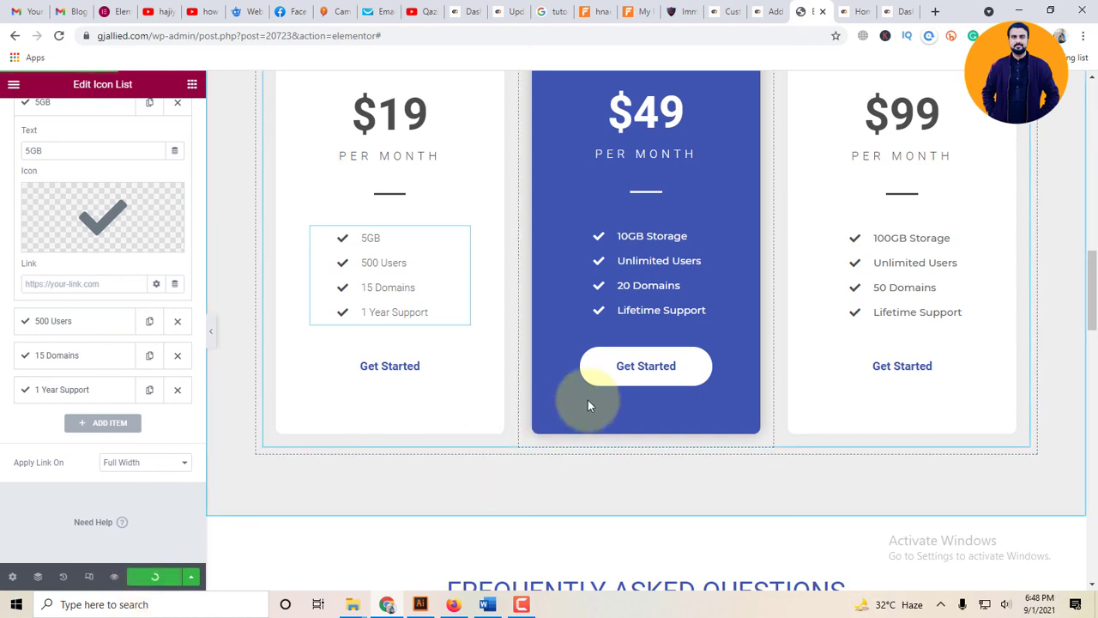
Replace the photo in the lower designer testimonial under Our Clients Say with team_3.jpg from the media library.
{"action": "scroll", "coordinate": [593, 398], "scroll_direction": "down", "scroll_amount": 4}
{"action": "scroll", "coordinate": [600, 404], "scroll_direction": "down", "scroll_amount": 4}
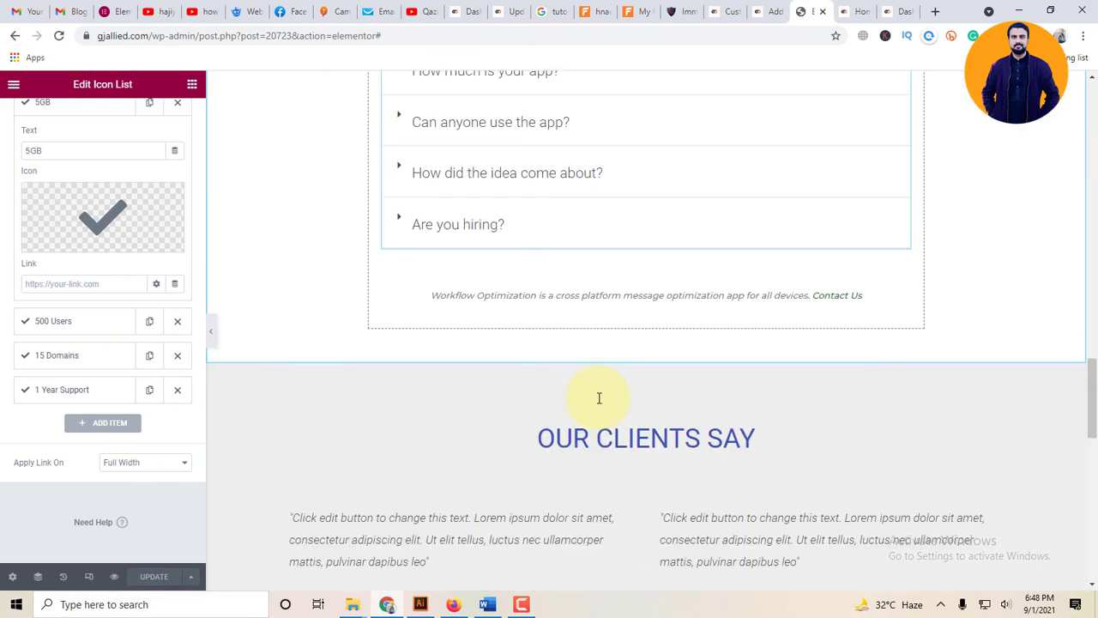
{"action": "scroll", "coordinate": [599, 398], "scroll_direction": "down", "scroll_amount": 7}
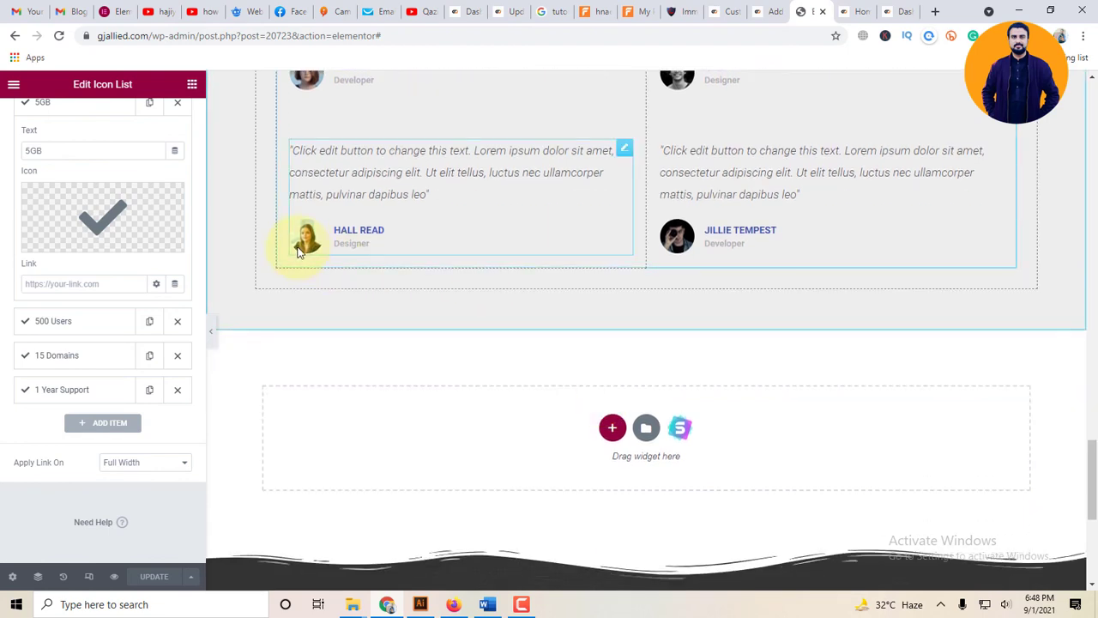
{"action": "left_click", "coordinate": [309, 247]}
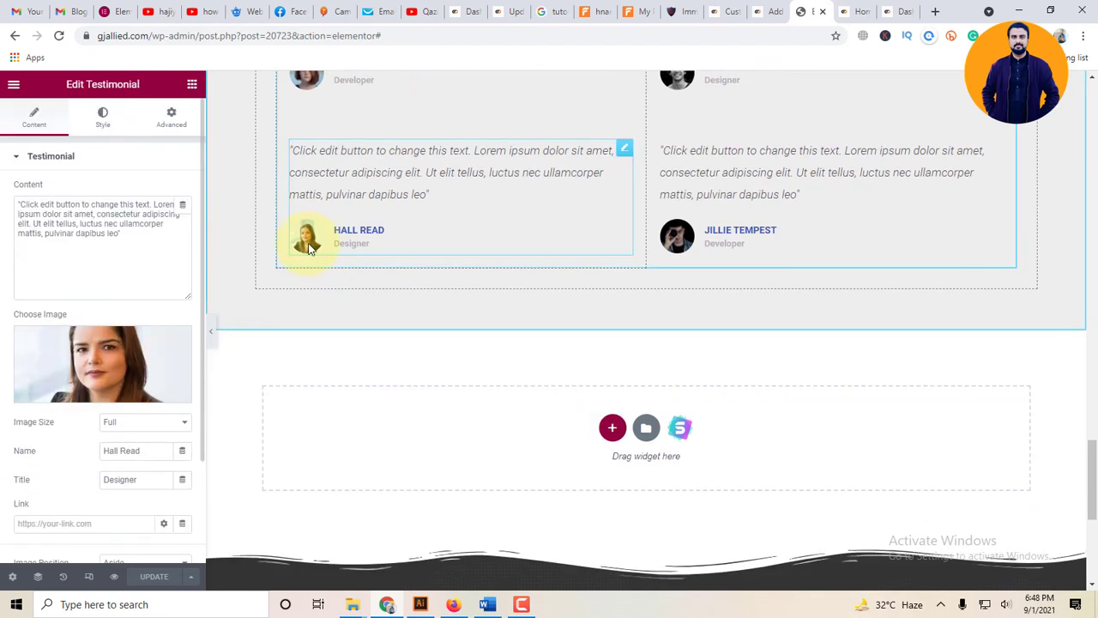
{"action": "left_click", "coordinate": [94, 395]}
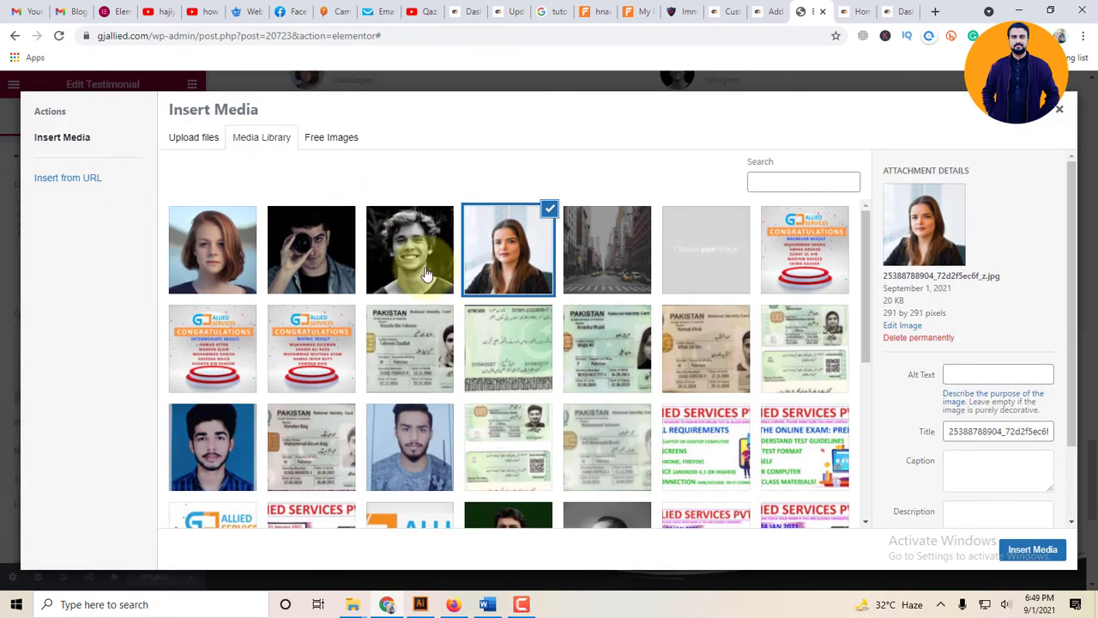
{"action": "left_click", "coordinate": [225, 255]}
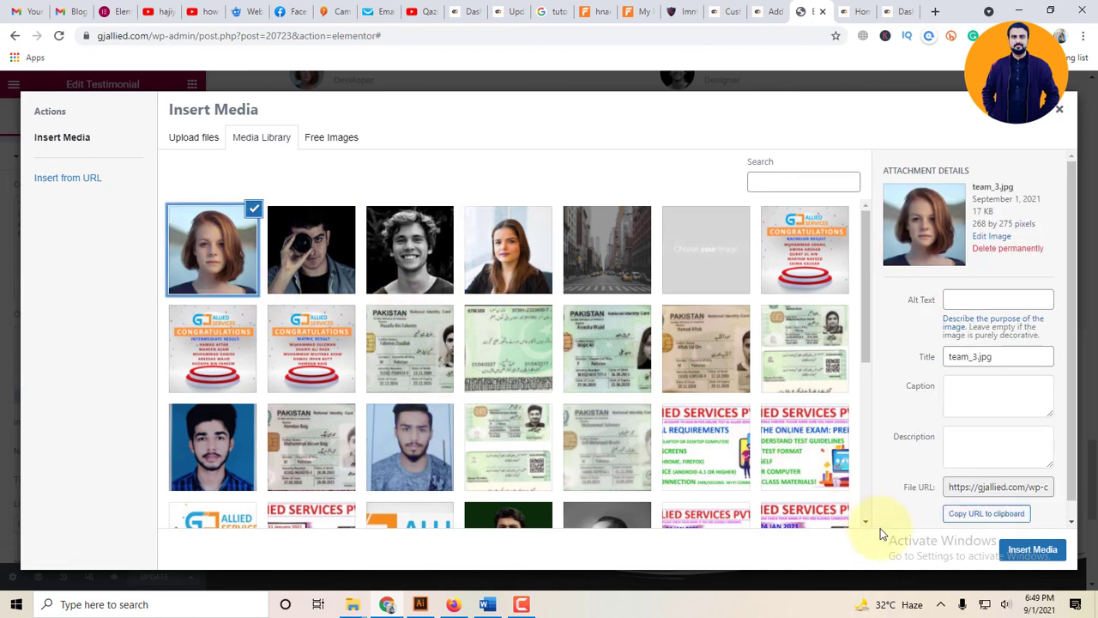
{"action": "left_click", "coordinate": [1029, 550]}
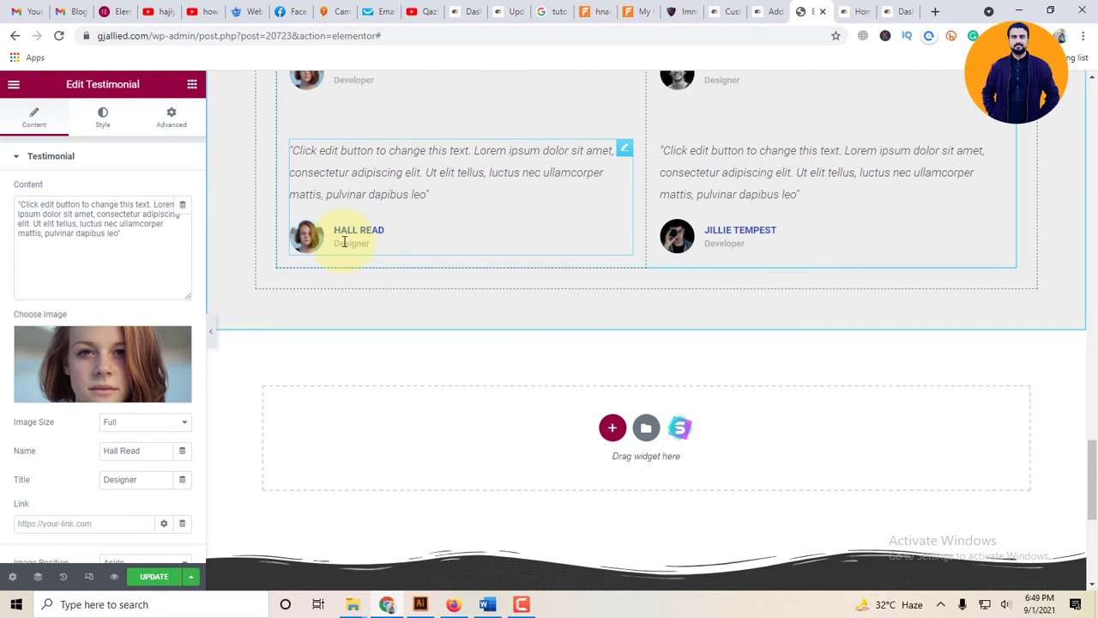
{"action": "scroll", "coordinate": [470, 346], "scroll_direction": "up", "scroll_amount": 15}
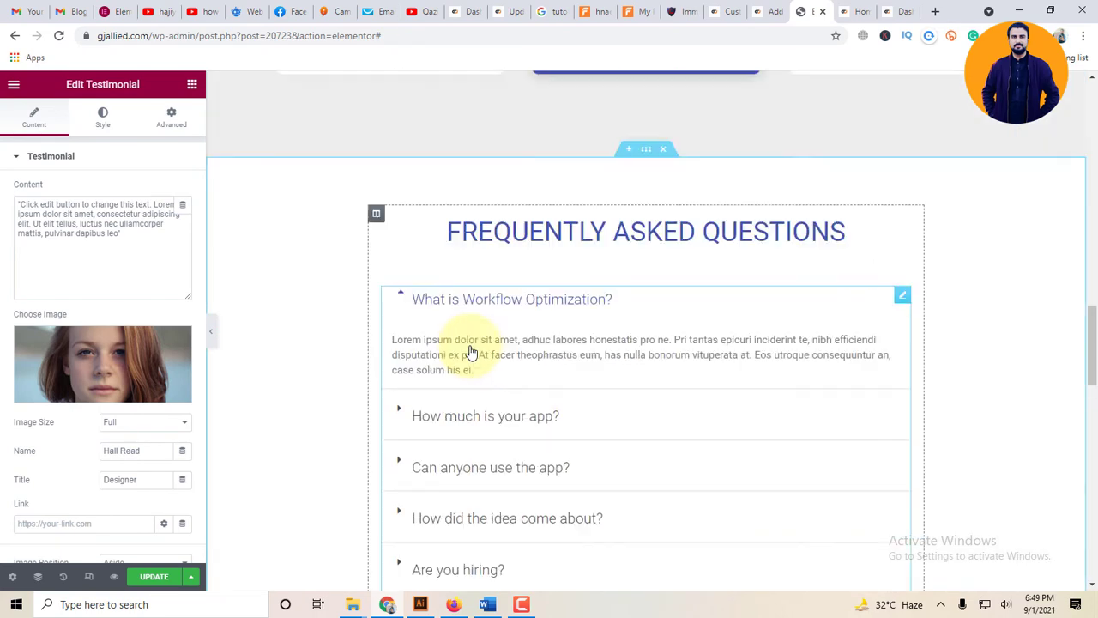
{"action": "scroll", "coordinate": [470, 318], "scroll_direction": "up", "scroll_amount": 3}
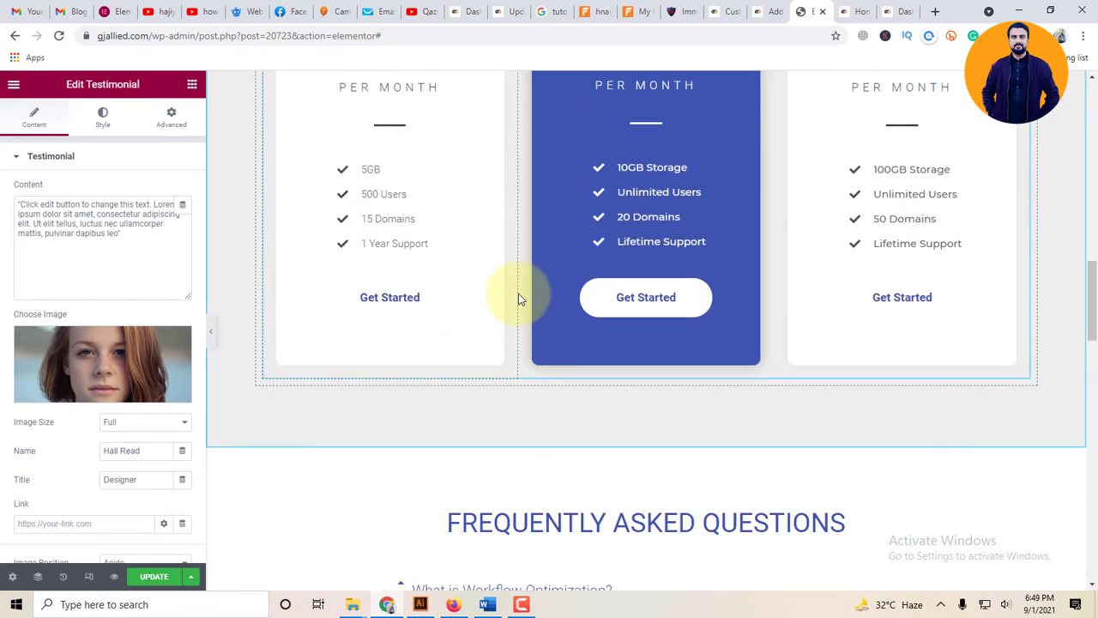
{"action": "scroll", "coordinate": [518, 294], "scroll_direction": "up", "scroll_amount": 15}
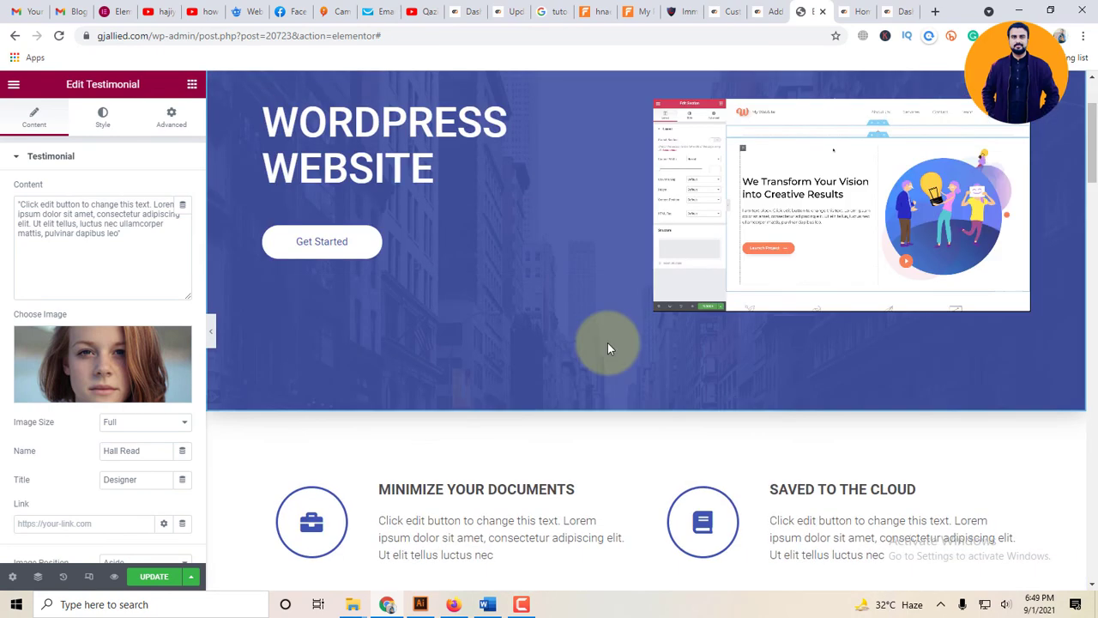
Visit the live site in a new tab and review its Shop page under Services, down to the Frequently Asked Questions section.
{"action": "mouse_move", "coordinate": [667, 314]}
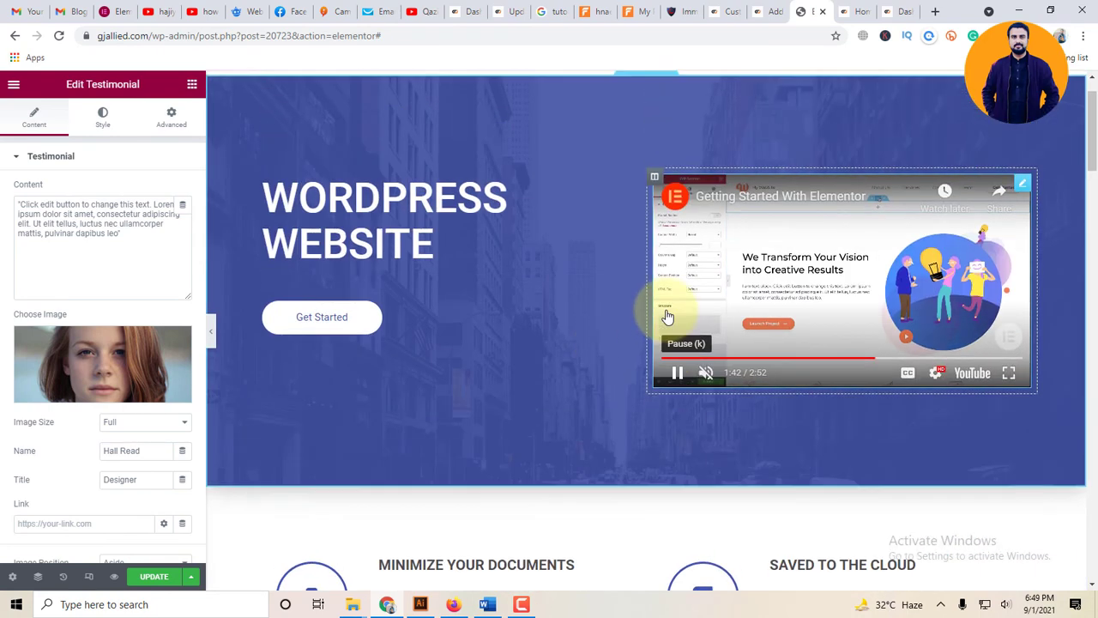
{"action": "scroll", "coordinate": [669, 317], "scroll_direction": "up", "scroll_amount": 2}
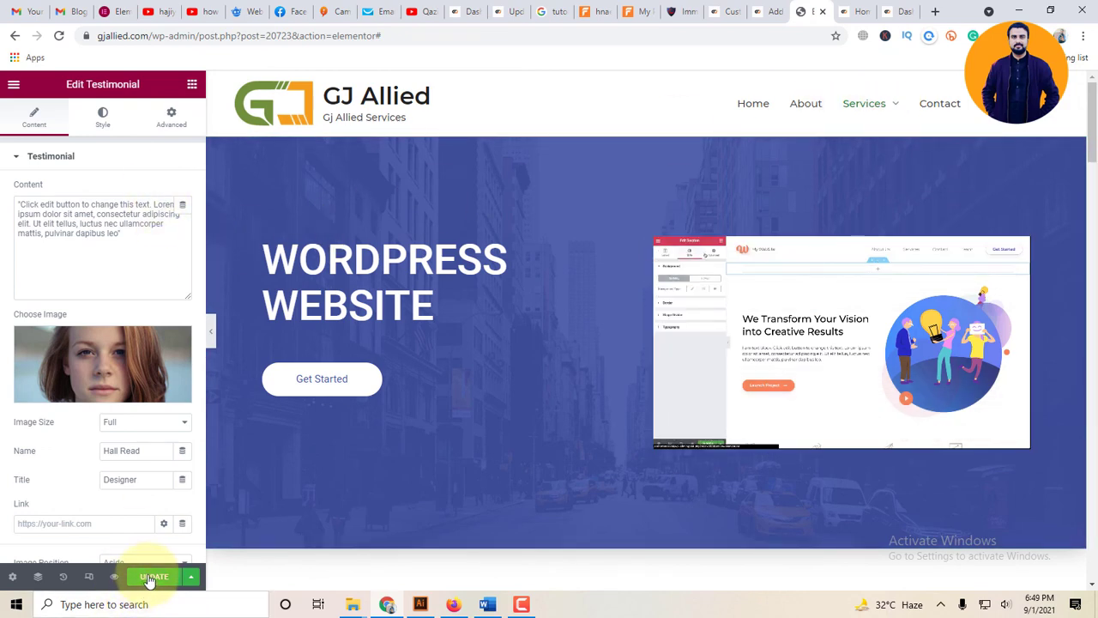
{"action": "left_click", "coordinate": [772, 10]}
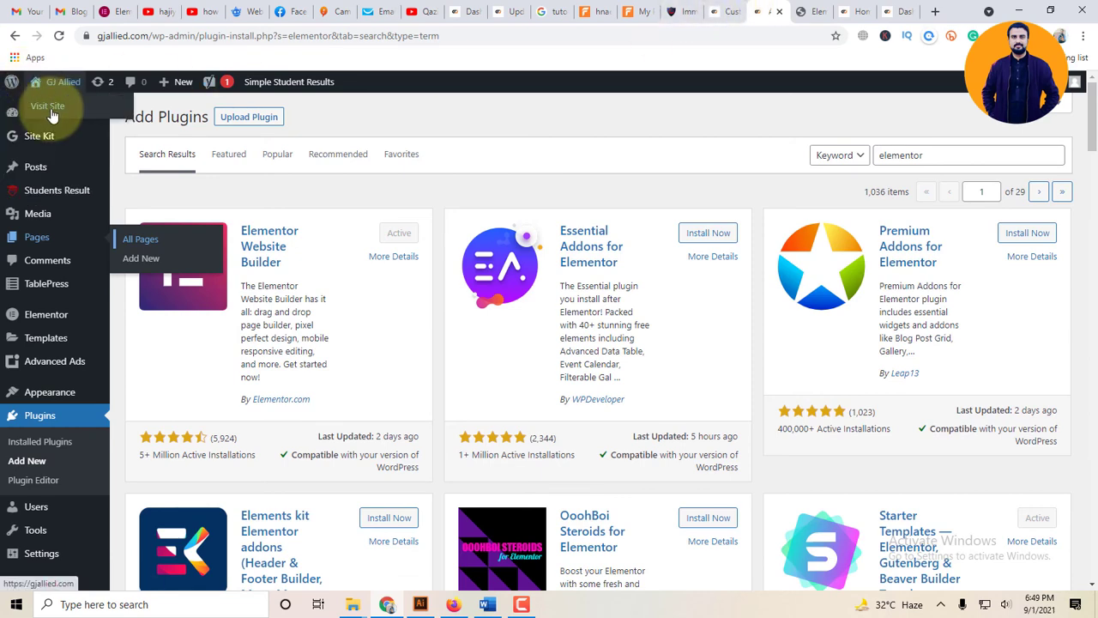
{"action": "middle_click", "coordinate": [49, 108]}
{"action": "left_click", "coordinate": [767, 11]}
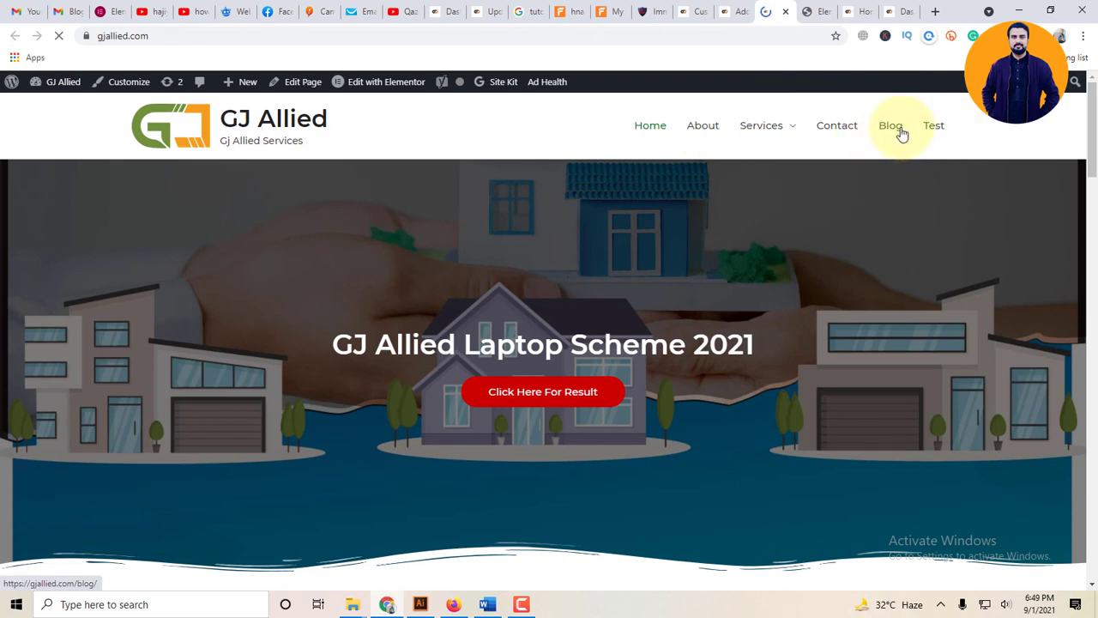
{"action": "mouse_move", "coordinate": [752, 140]}
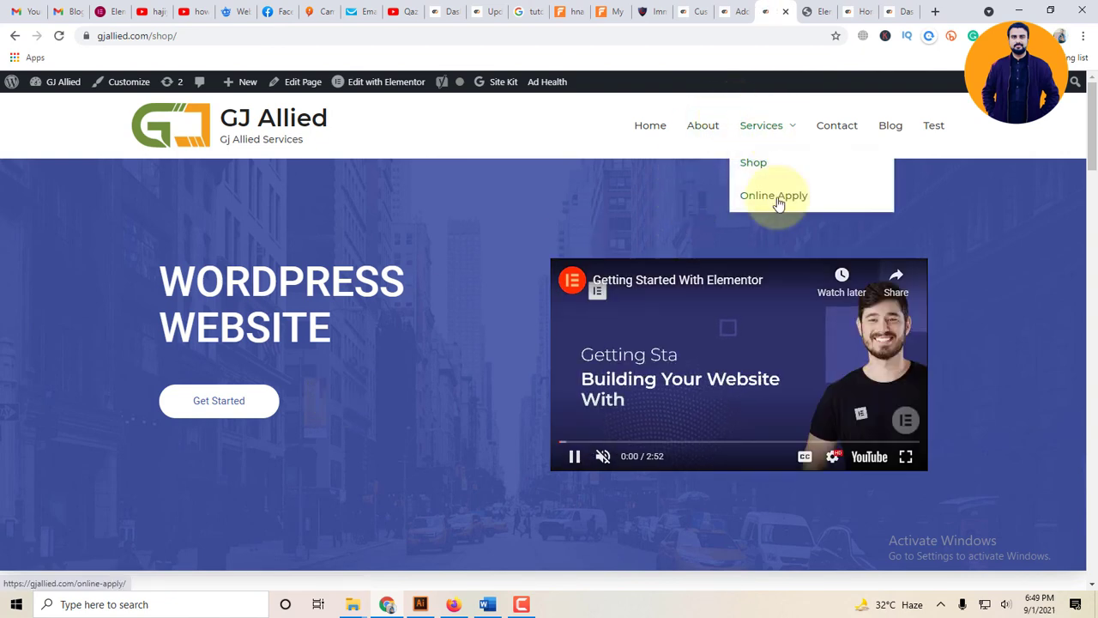
{"action": "scroll", "coordinate": [987, 463], "scroll_direction": "down", "scroll_amount": 2}
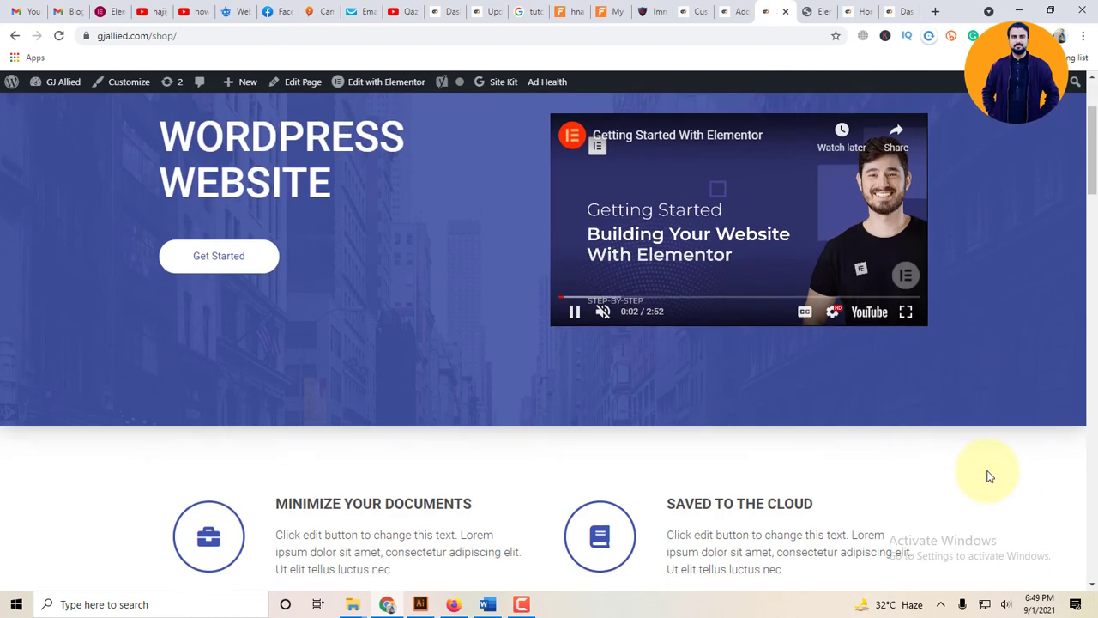
{"action": "scroll", "coordinate": [989, 476], "scroll_direction": "down", "scroll_amount": 11}
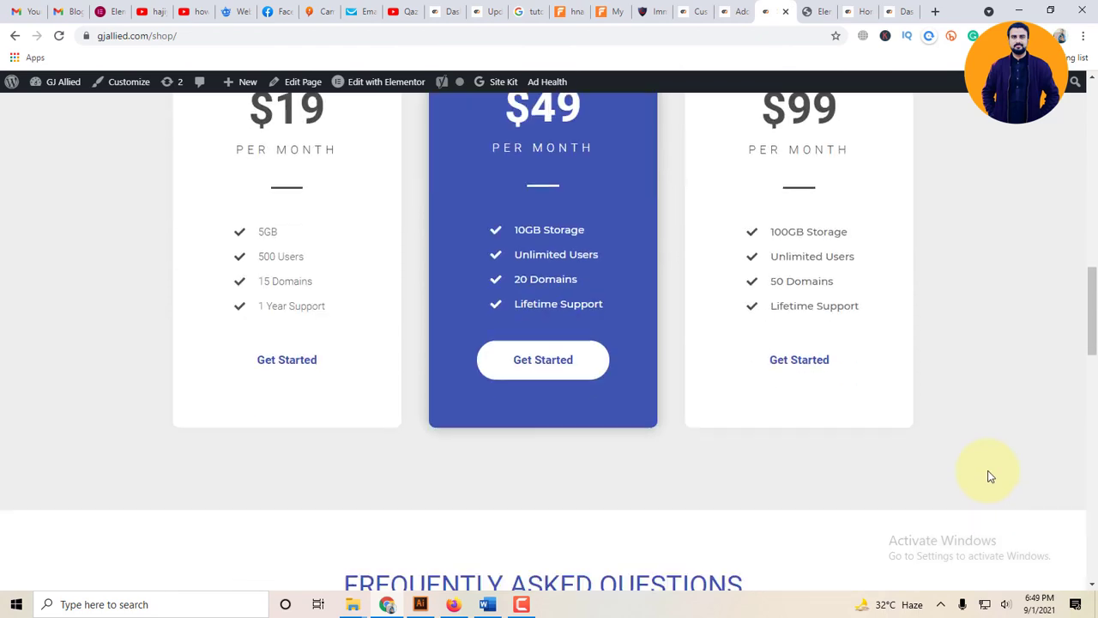
{"action": "scroll", "coordinate": [992, 471], "scroll_direction": "down", "scroll_amount": 1}
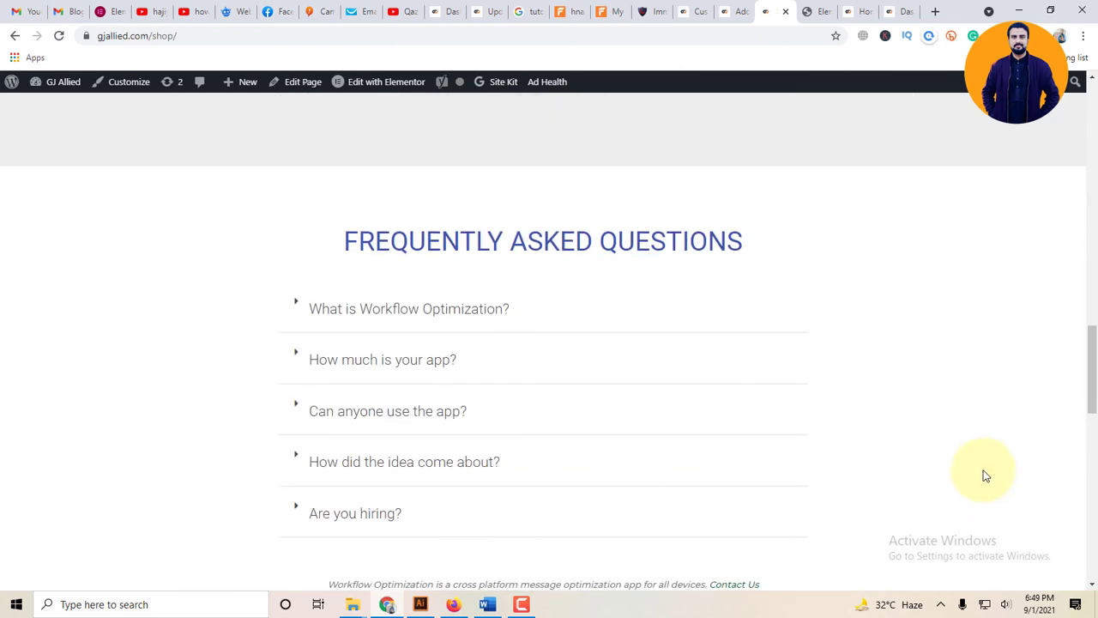
{"action": "scroll", "coordinate": [978, 474], "scroll_direction": "up", "scroll_amount": 15}
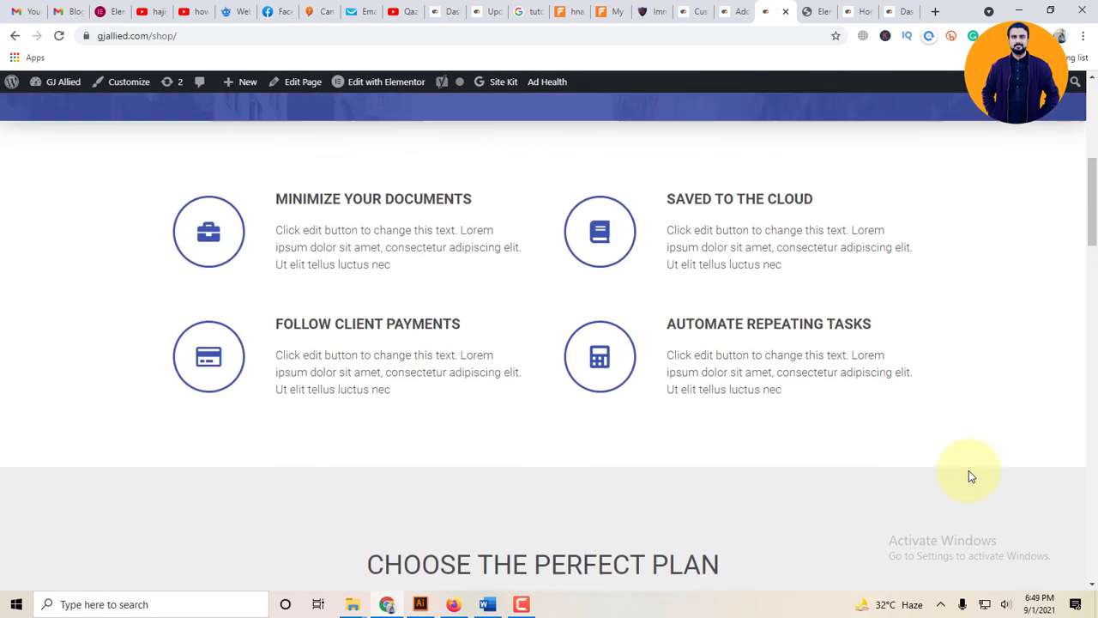